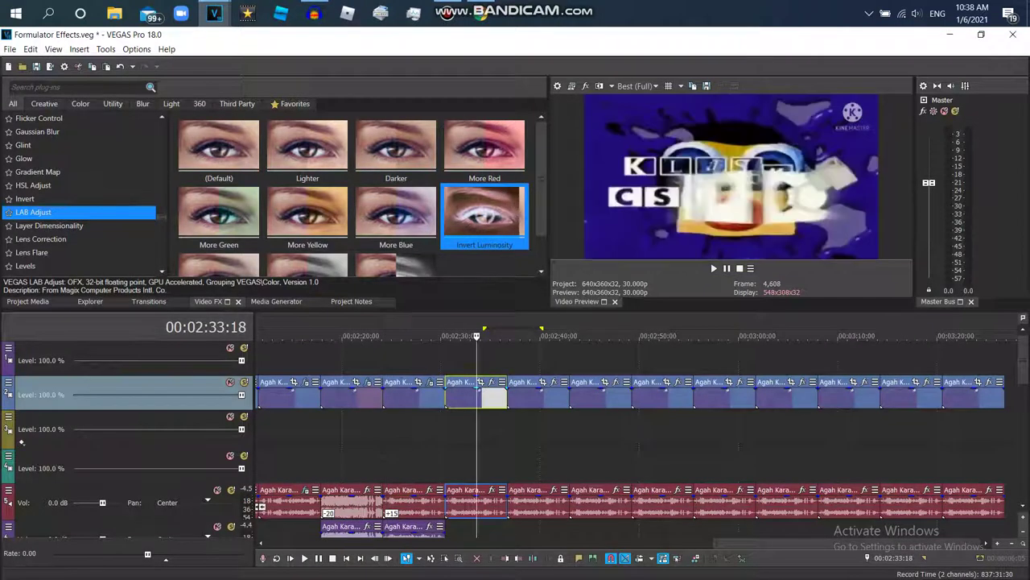
- Delete the clip near 02:30 and copy an earlier effected clip
{"action": "left_click", "coordinate": [500, 276]}
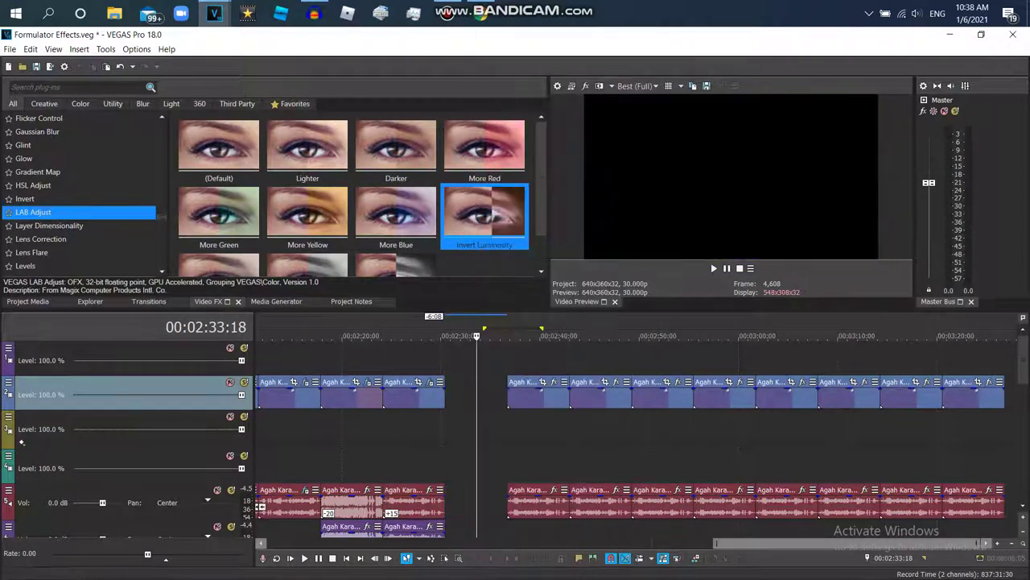
{"action": "scroll", "coordinate": [636, 435], "scroll_direction": "left", "scroll_amount": 5}
{"action": "left_click_drag", "start_coordinate": [793, 334], "coordinate": [611, 335]}
{"action": "right_click", "coordinate": [596, 395]}
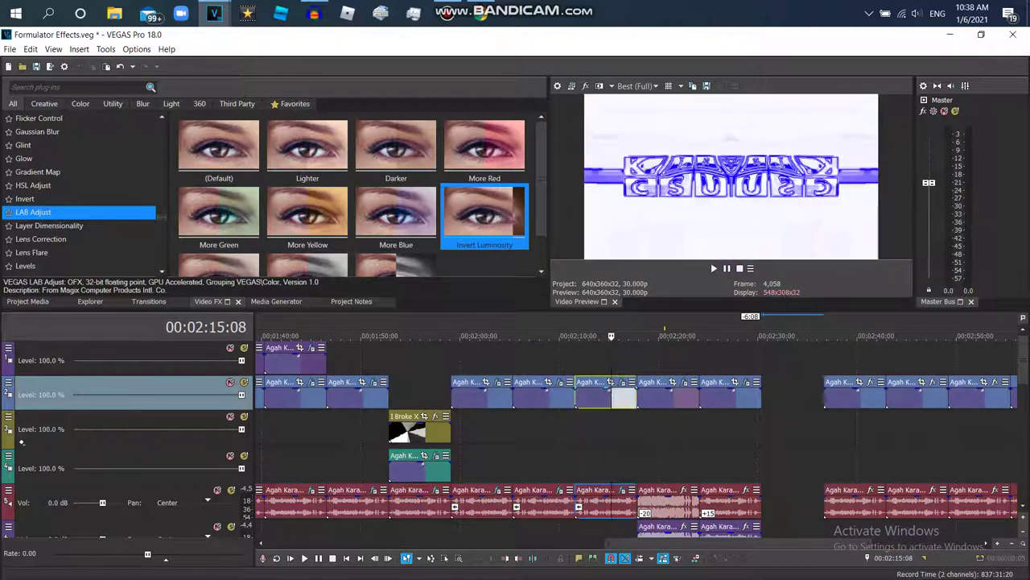
{"action": "left_click", "coordinate": [628, 202]}
- Paste the copied clip into the gap and snap it to the gap's start
{"action": "left_click", "coordinate": [778, 335]}
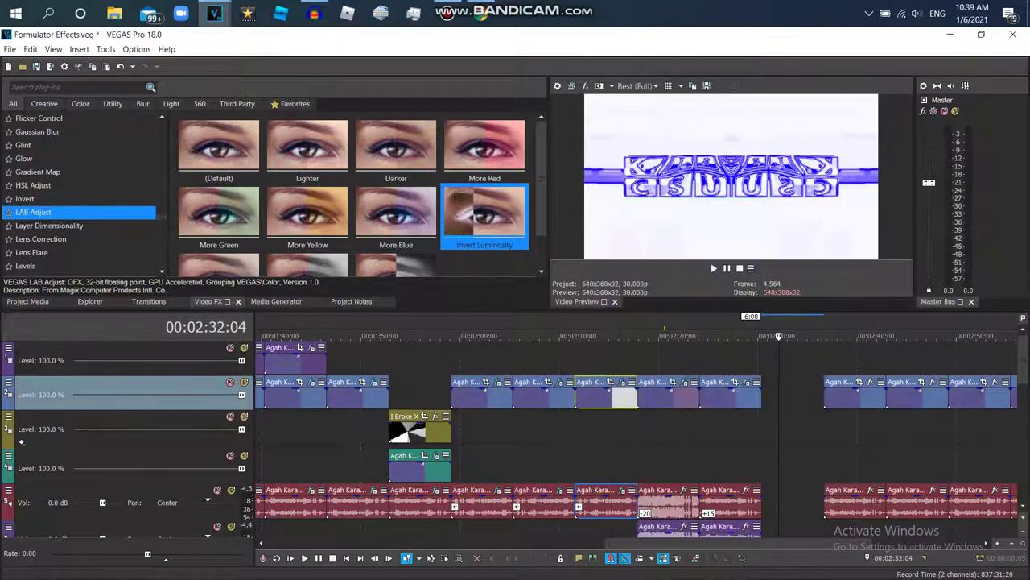
{"action": "right_click", "coordinate": [778, 379]}
{"action": "key", "text": "Escape"}
{"action": "key", "text": "ctrl+v"}
{"action": "left_click_drag", "start_coordinate": [800, 395], "coordinate": [784, 394]}
{"action": "left_click", "coordinate": [784, 394]}
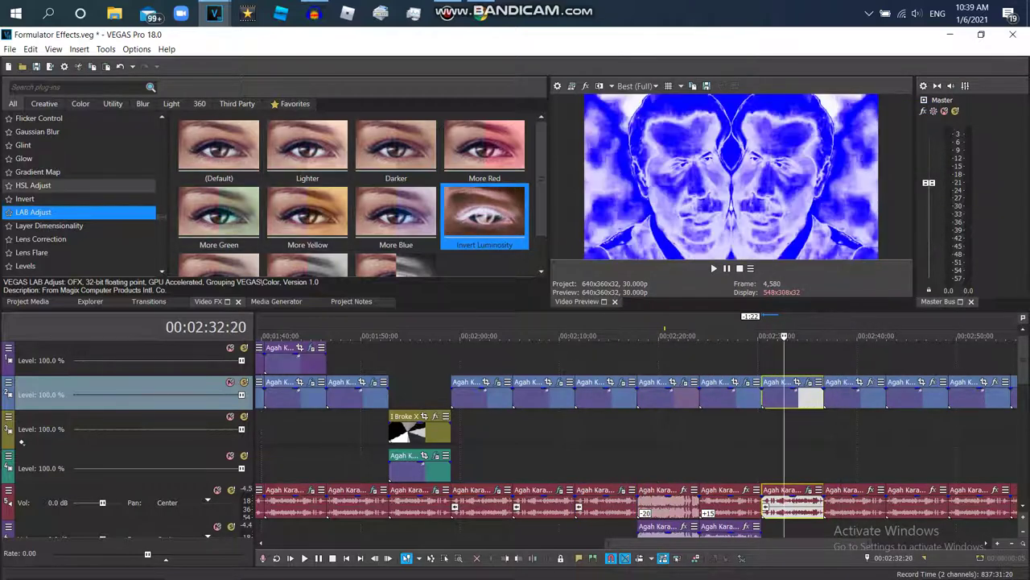
{"action": "left_click", "coordinate": [48, 185]}
{"action": "scroll", "coordinate": [307, 193], "scroll_direction": "down", "scroll_amount": 5}
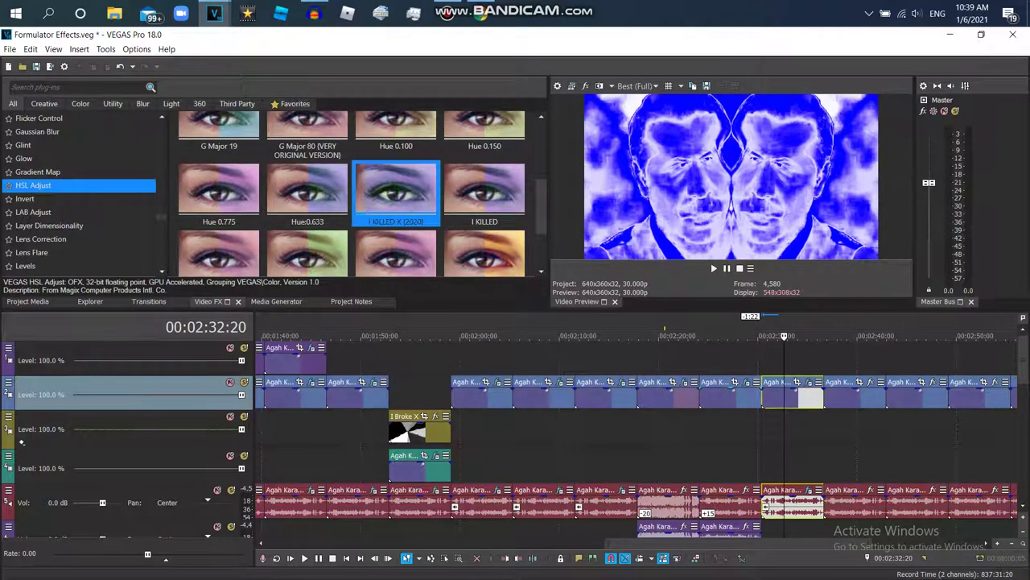
- Apply the HSL Adjust I KILLED X (2020) preset, then a default Spherize, to the pasted clip
{"action": "double_click", "coordinate": [368, 187]}
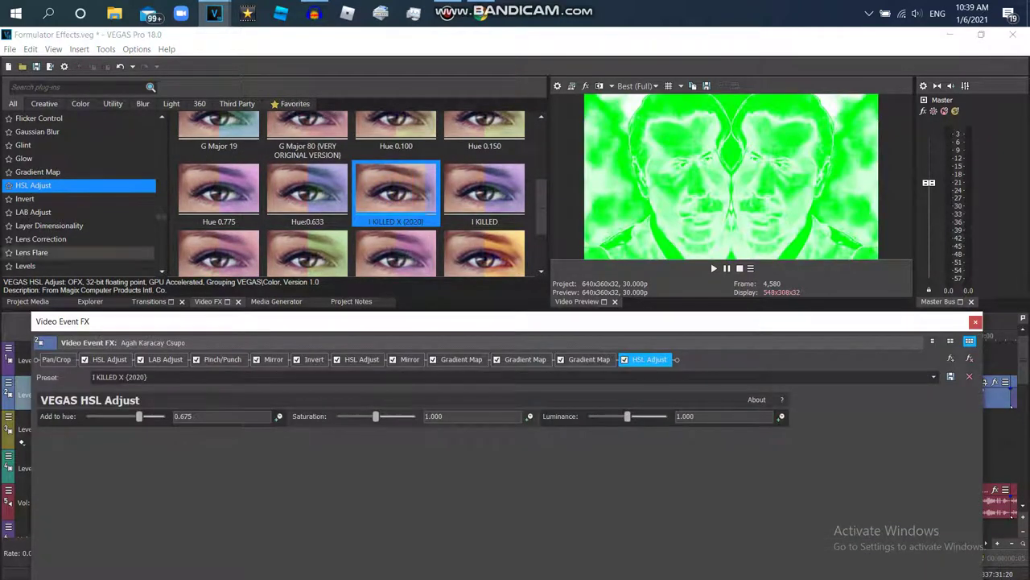
{"action": "scroll", "coordinate": [81, 193], "scroll_direction": "down", "scroll_amount": 2}
{"action": "scroll", "coordinate": [81, 193], "scroll_direction": "down", "scroll_amount": 6}
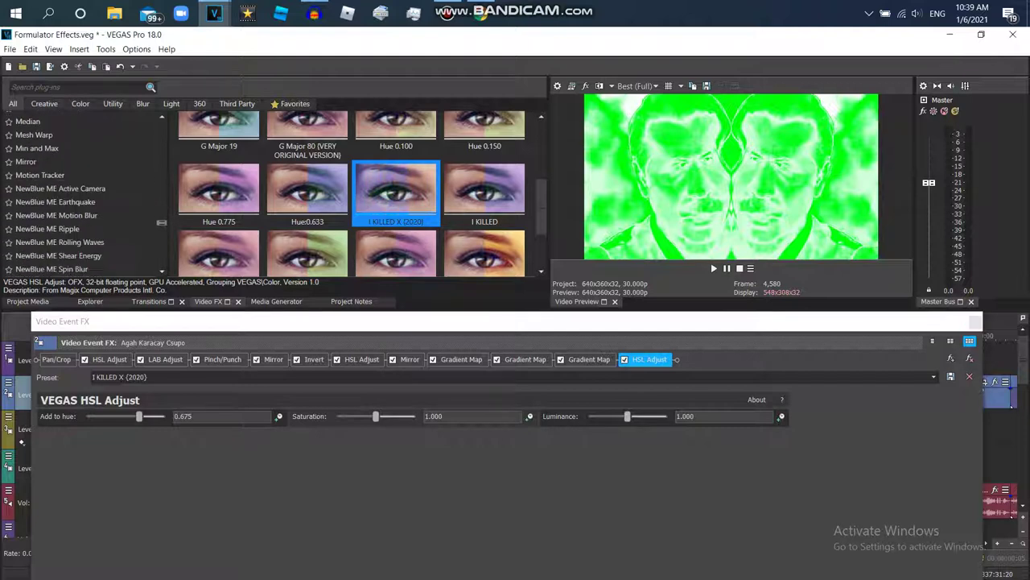
{"action": "scroll", "coordinate": [81, 193], "scroll_direction": "down", "scroll_amount": 3}
{"action": "left_click", "coordinate": [32, 229]}
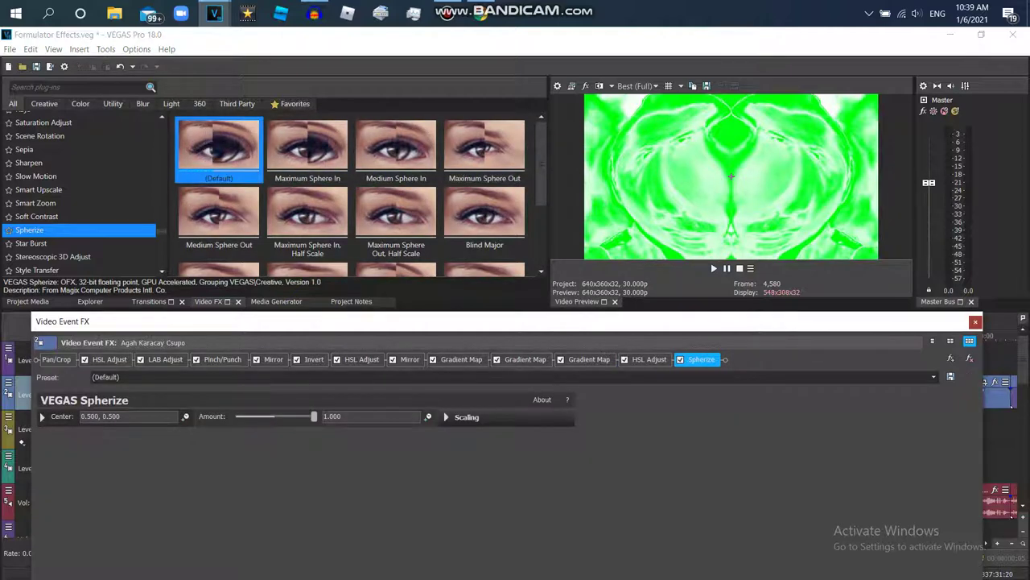
{"action": "key", "text": "Escape"}
- Add Pitch Shift to the clip's audio chain with the Green Lowers preset at -8 semitones
{"action": "left_click", "coordinate": [809, 490]}
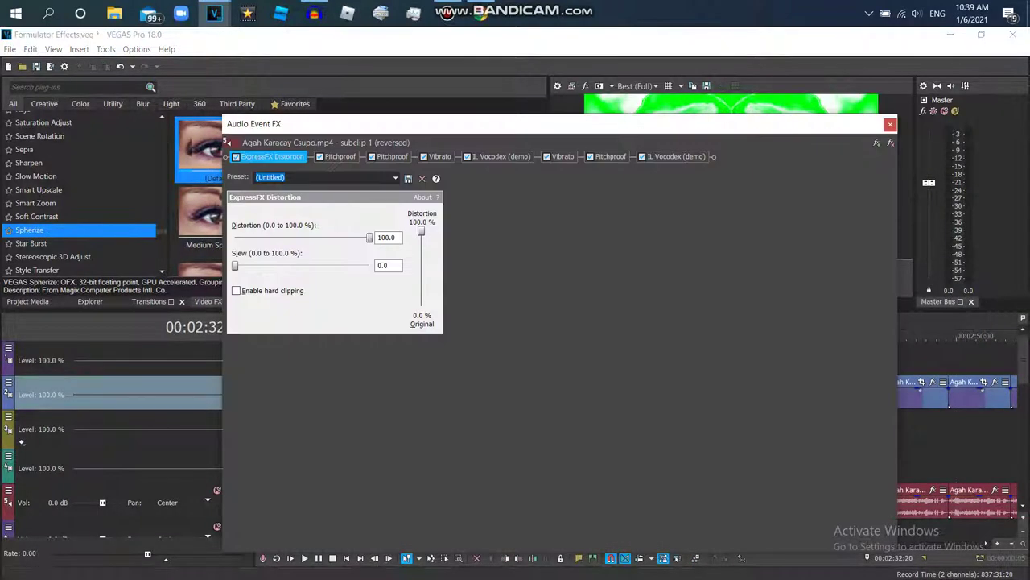
{"action": "left_click", "coordinate": [876, 143]}
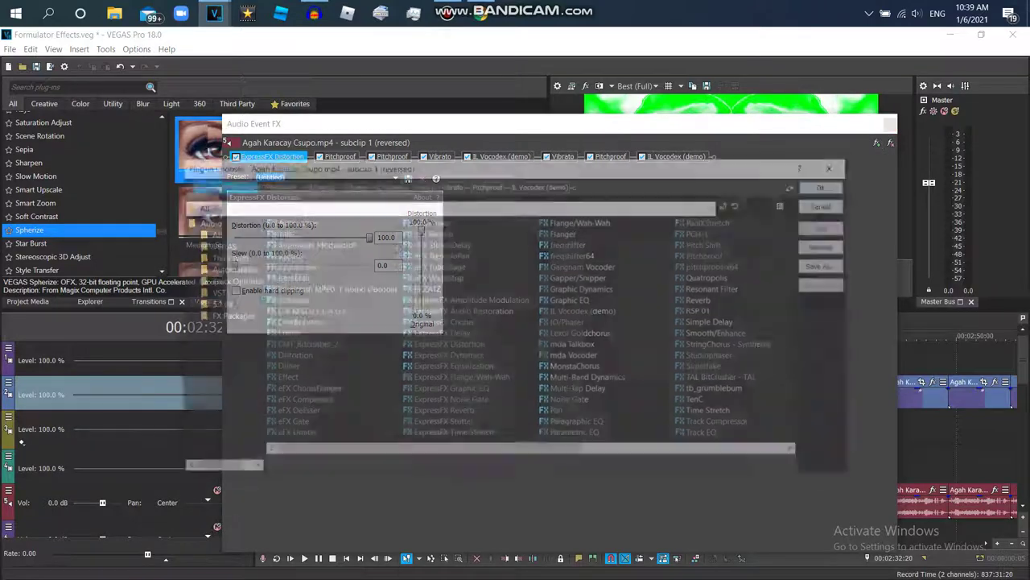
{"action": "left_click", "coordinate": [708, 243]}
{"action": "left_click", "coordinate": [828, 226]}
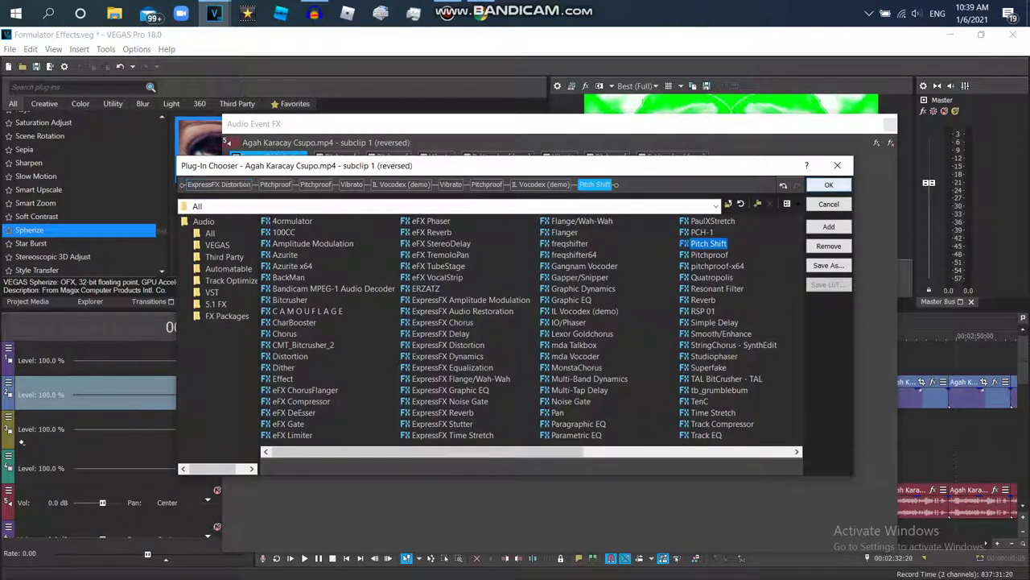
{"action": "left_click", "coordinate": [829, 184]}
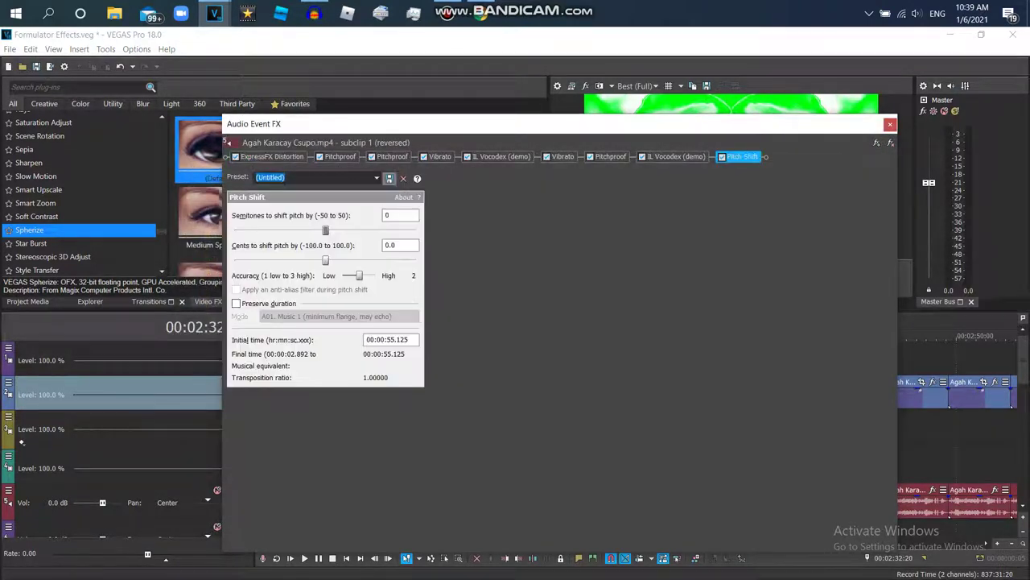
{"action": "left_click", "coordinate": [376, 178]}
{"action": "key", "text": "Down"}
{"action": "key", "text": "Return"}
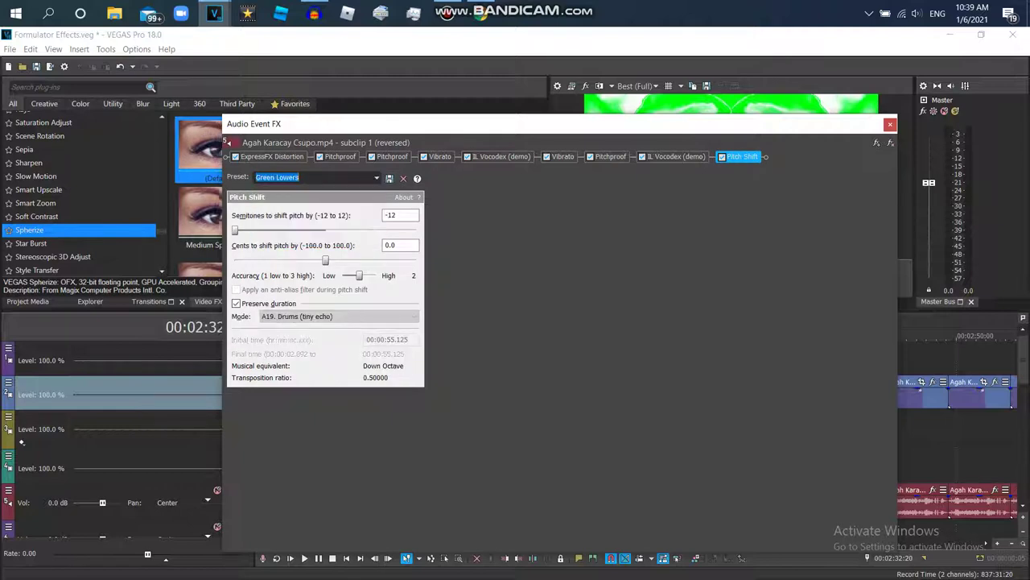
{"action": "key", "text": "Right"}
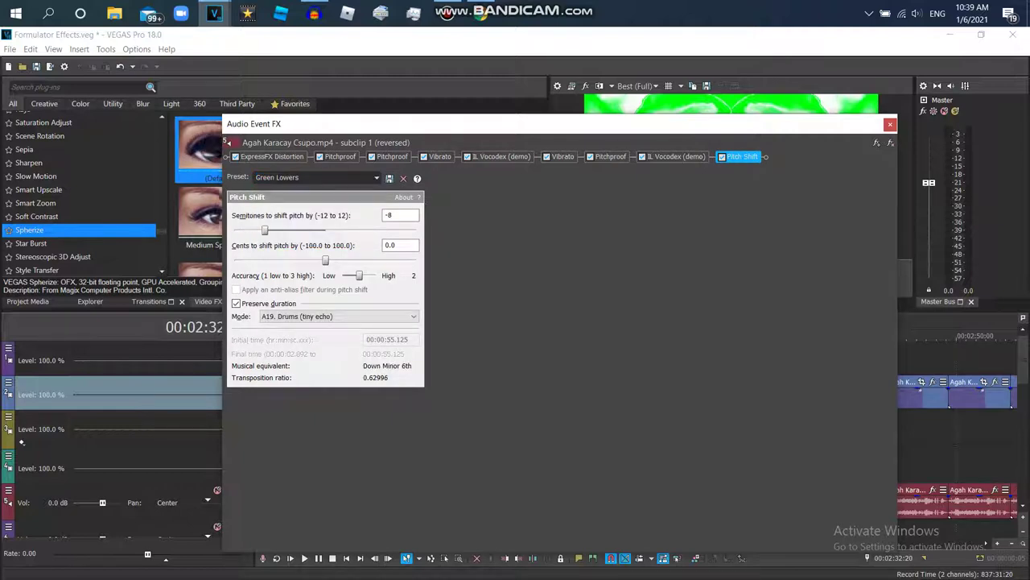
- Check the two IL Vocodex plug-ins, keeping their Power and Chord presets
{"action": "left_click", "coordinate": [500, 156]}
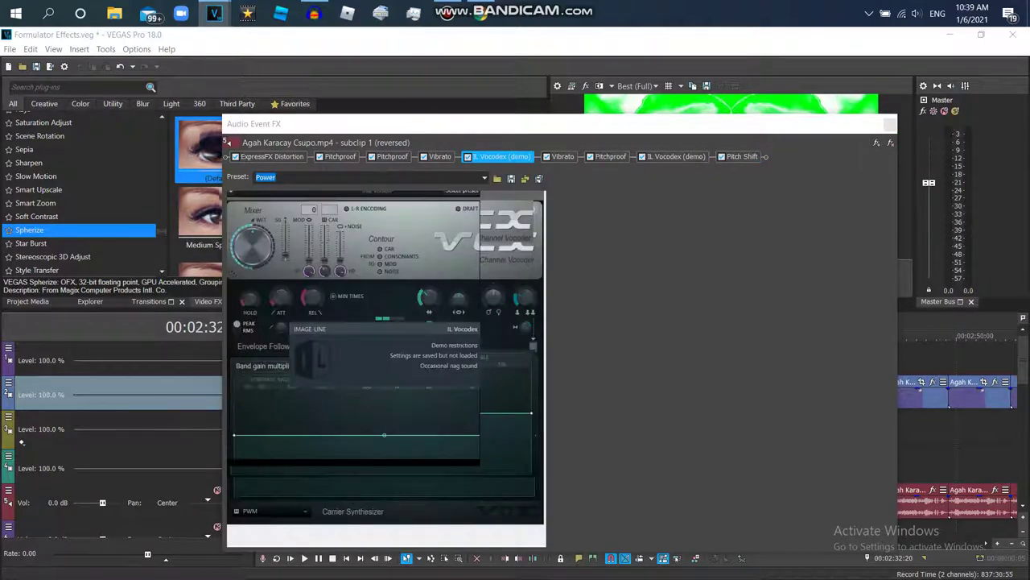
{"action": "left_click", "coordinate": [461, 191]}
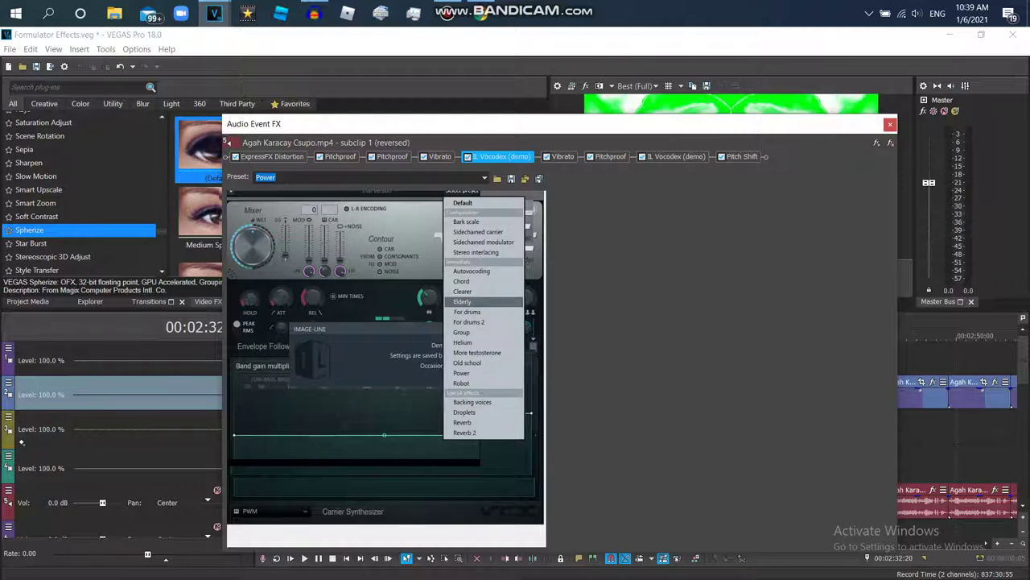
{"action": "left_click", "coordinate": [461, 373]}
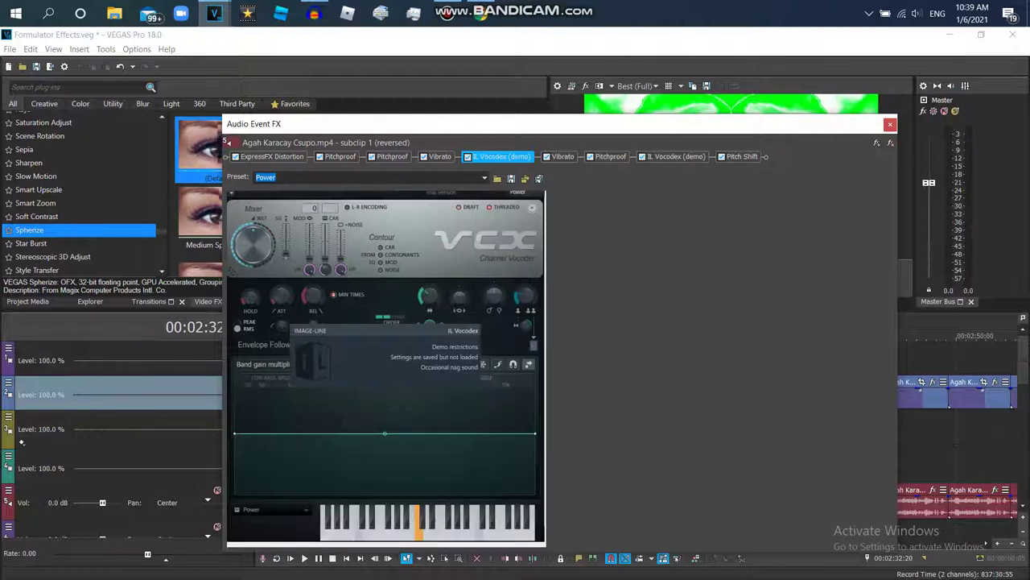
{"action": "left_click", "coordinate": [676, 156]}
{"action": "left_click", "coordinate": [518, 193]}
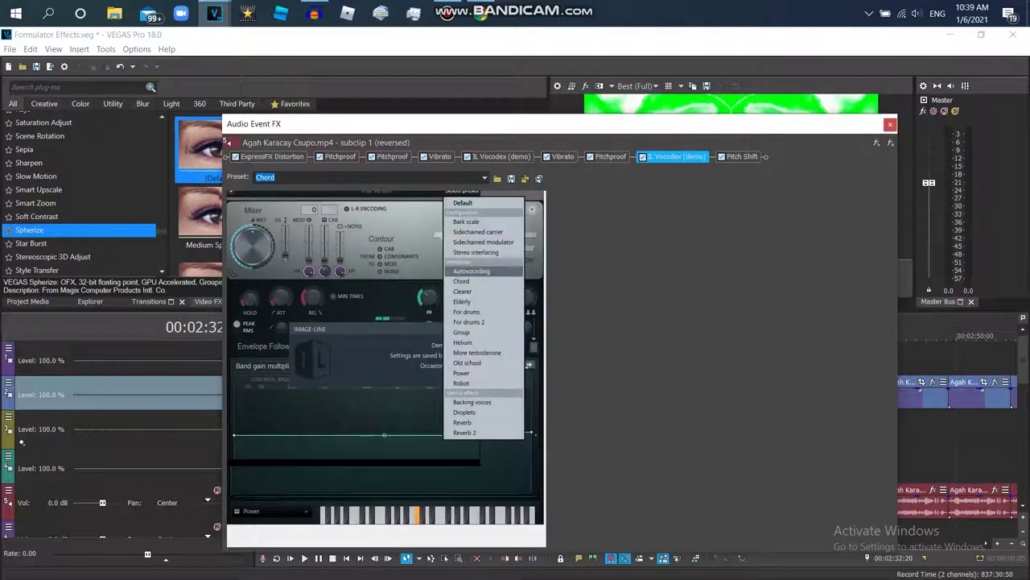
{"action": "left_click", "coordinate": [461, 278]}
{"action": "left_click", "coordinate": [890, 123]}
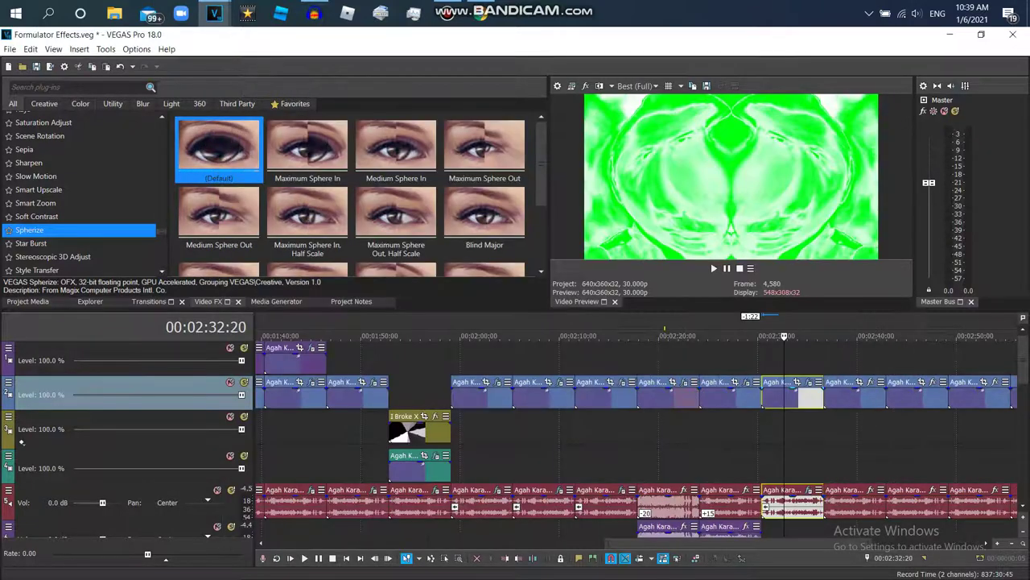
- Review the clip's HSL Adjust, LAB Adjust, Pinch/Punch, Mirror, Invert and Spherize settings, then play it back
{"action": "left_click", "coordinate": [773, 394]}
{"action": "left_click_drag", "start_coordinate": [219, 145], "coordinate": [793, 395]}
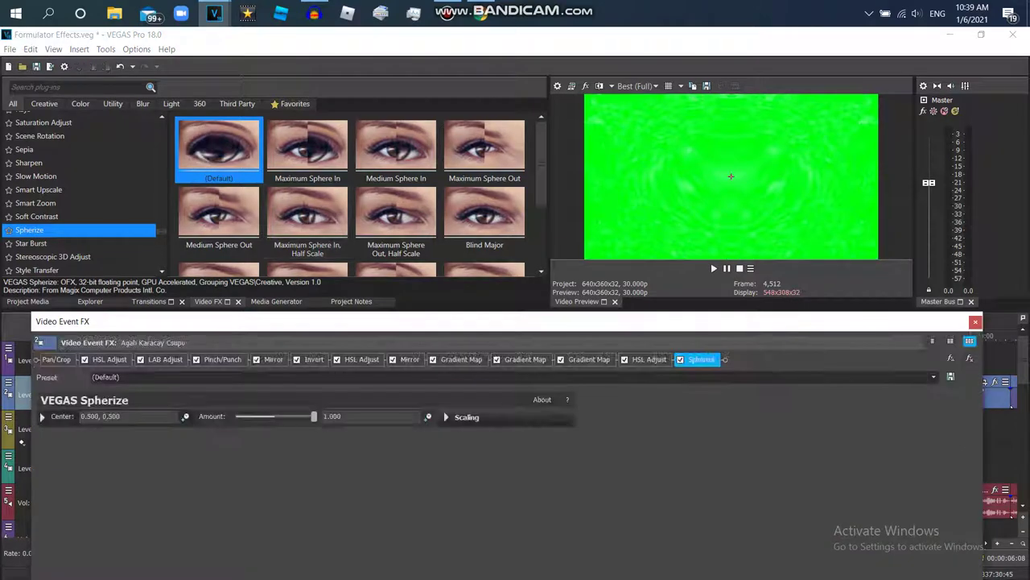
{"action": "left_click", "coordinate": [109, 359]}
{"action": "left_click", "coordinate": [165, 359]}
{"action": "left_click", "coordinate": [223, 359]}
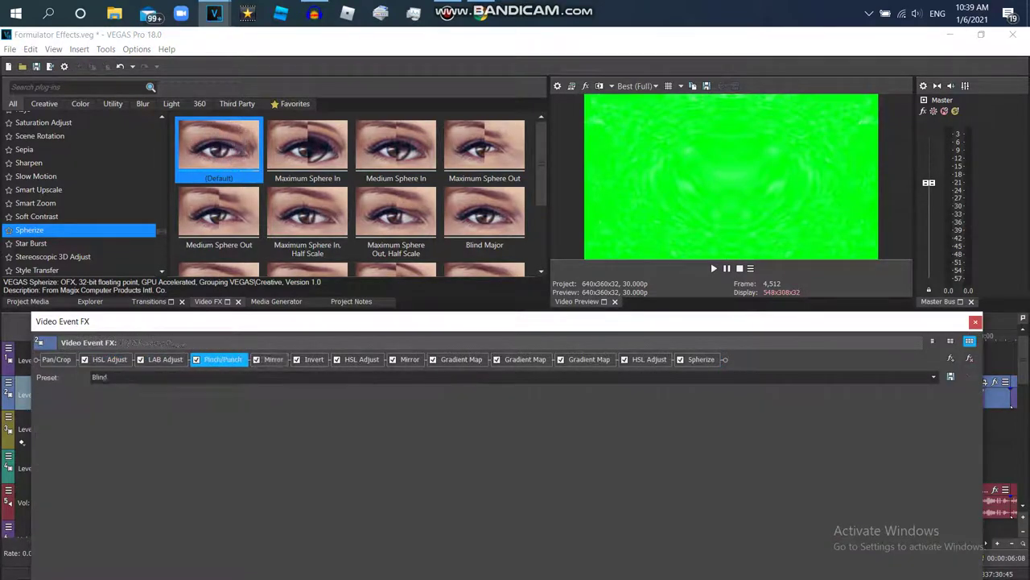
{"action": "key", "text": "Right"}
{"action": "key", "text": "Right"}
{"action": "key", "text": "Right"}
{"action": "key", "text": "Right"}
{"action": "key", "text": "Right"}
{"action": "key", "text": "Right"}
{"action": "key", "text": "Right"}
{"action": "key", "text": "Right"}
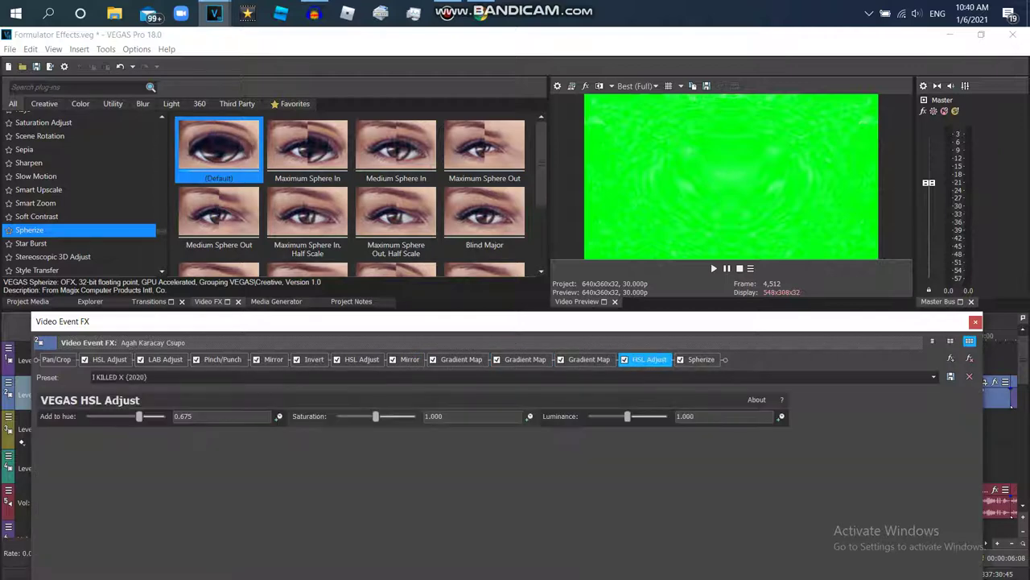
{"action": "key", "text": "Right"}
{"action": "key", "text": "Escape"}
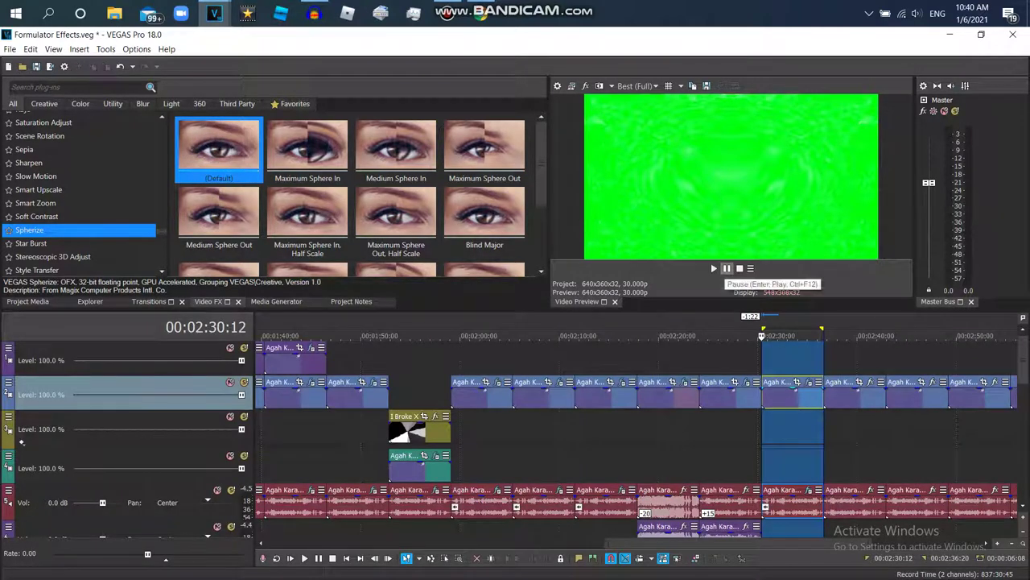
{"action": "key", "text": "space"}
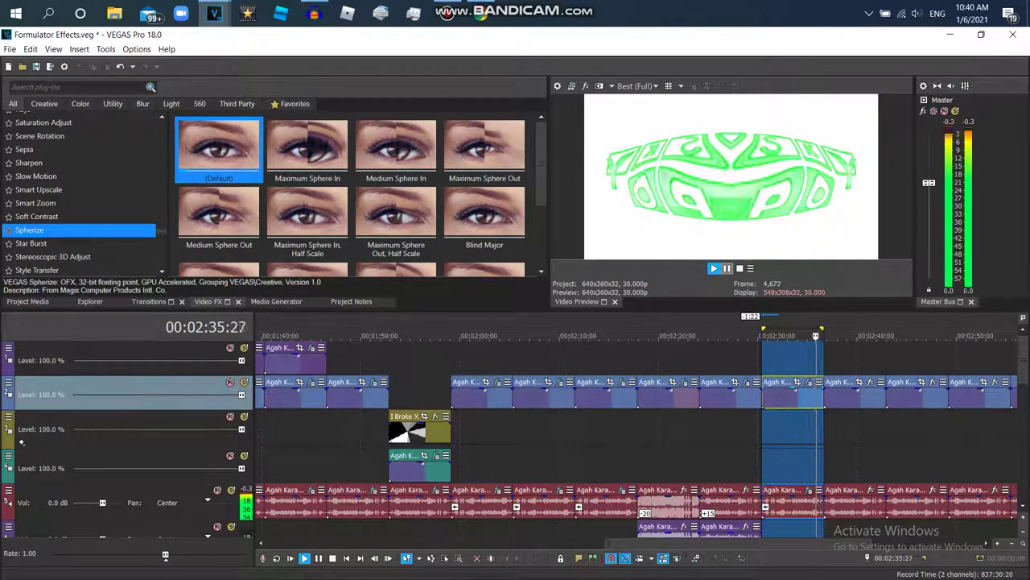
- Select the next purple clip and list the Gradient Map presets
{"action": "right_click", "coordinate": [838, 394]}
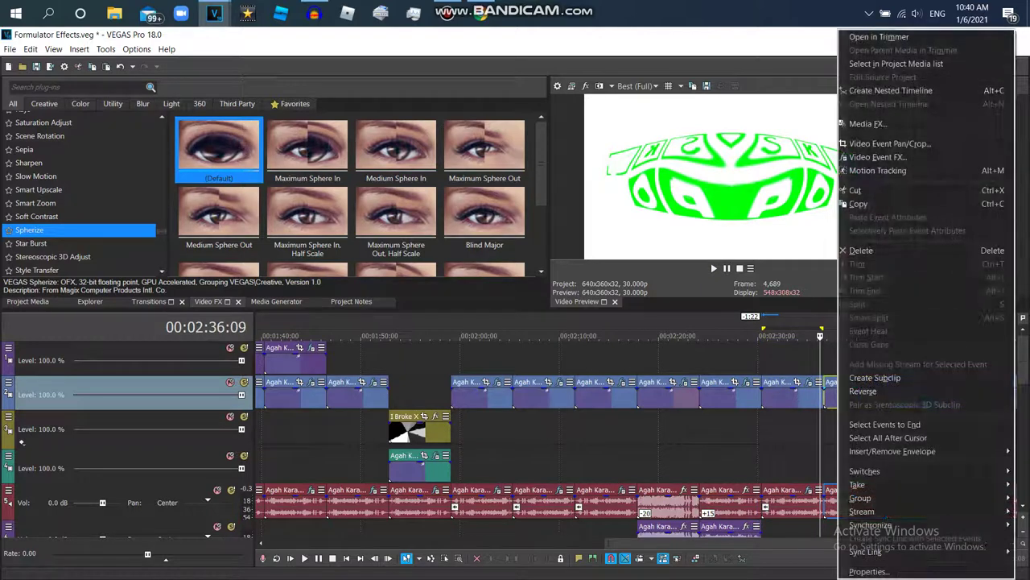
{"action": "left_click", "coordinate": [834, 395]}
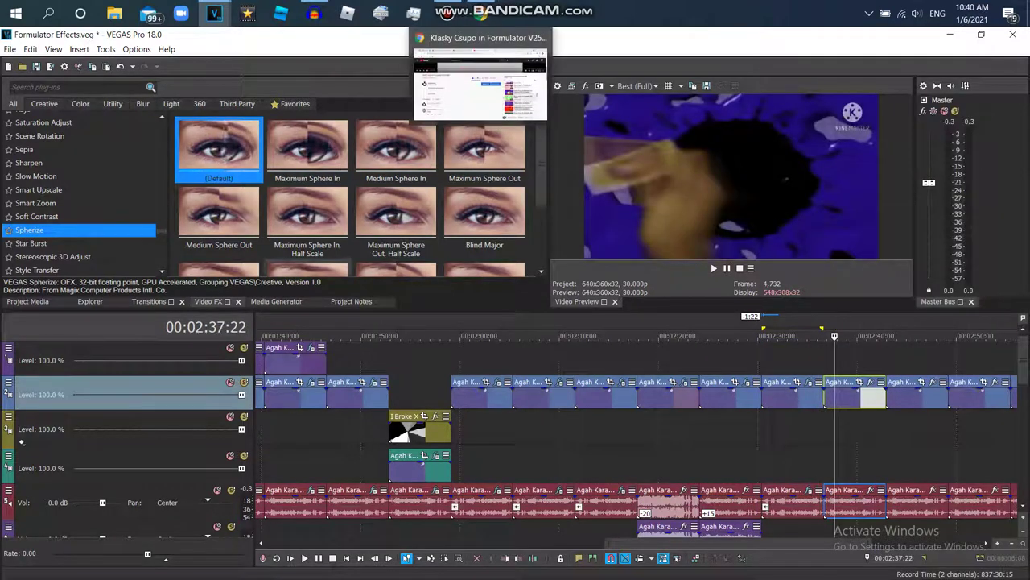
{"action": "scroll", "coordinate": [80, 193], "scroll_direction": "up", "scroll_amount": 5}
{"action": "scroll", "coordinate": [81, 192], "scroll_direction": "up", "scroll_amount": 3}
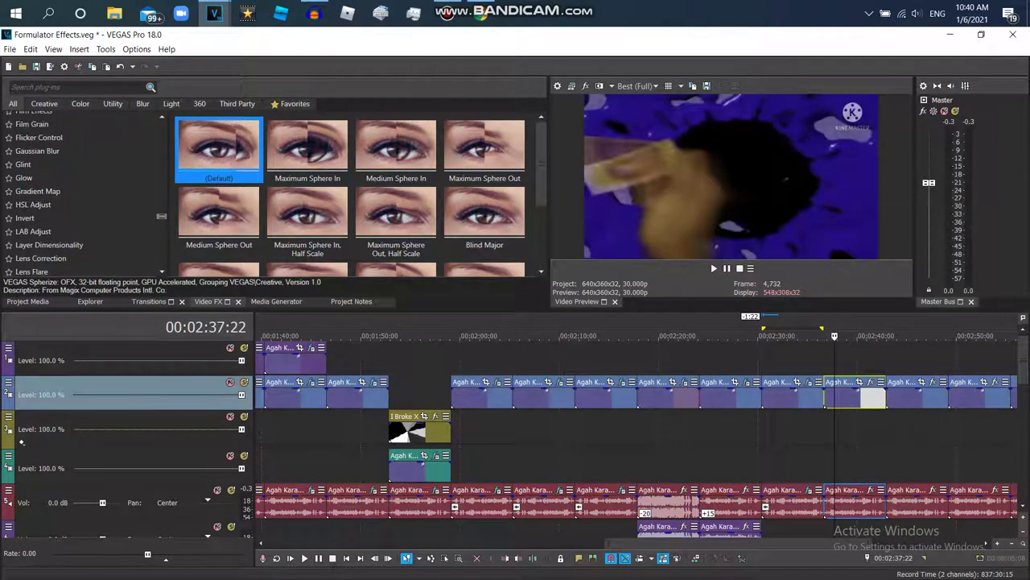
{"action": "left_click", "coordinate": [81, 191]}
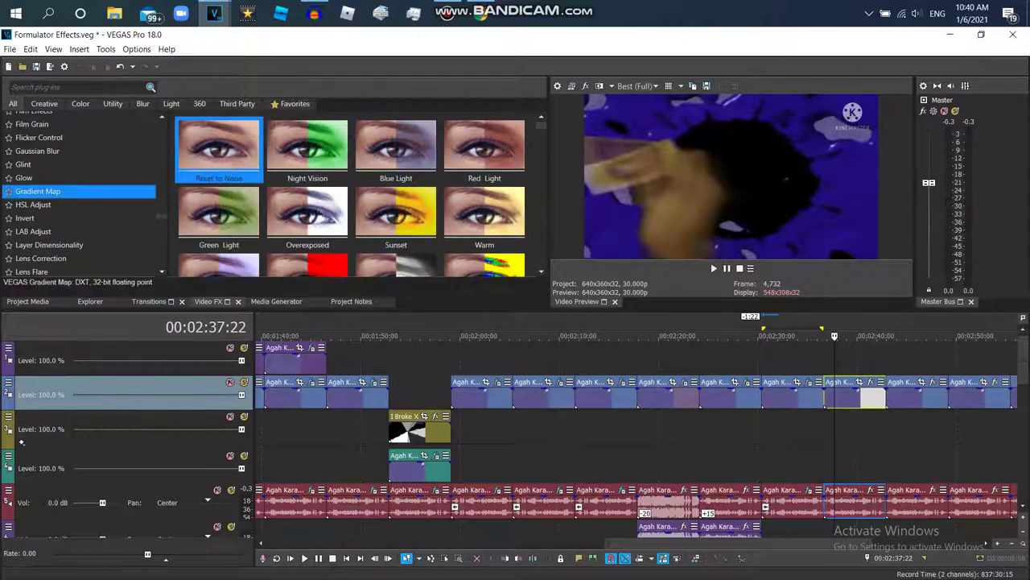
- Expand the Formulator V26 video's description to show the Gradient Map settings
{"action": "key", "text": "alt+Tab"}
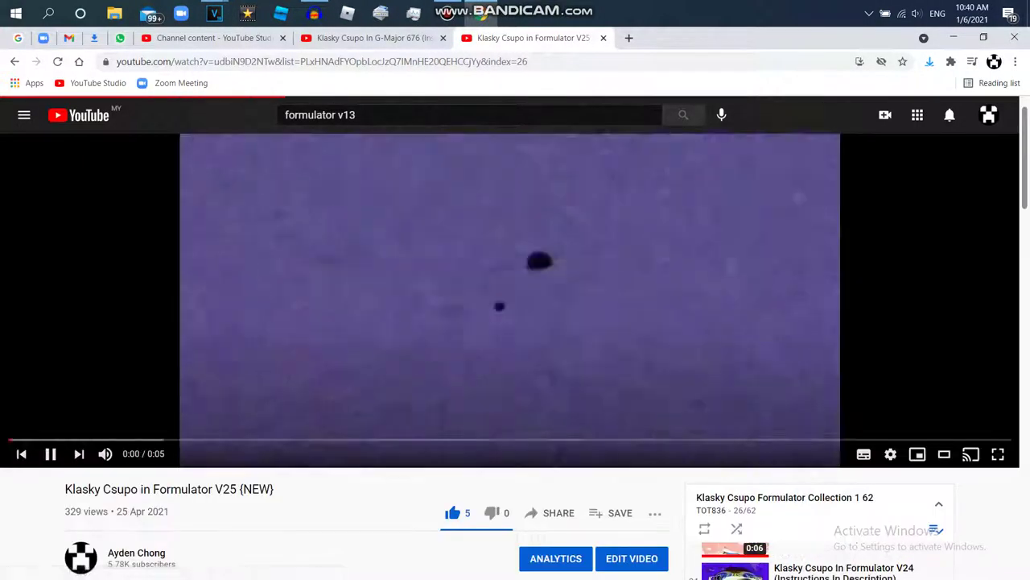
{"action": "scroll", "coordinate": [515, 354], "scroll_direction": "down", "scroll_amount": 5}
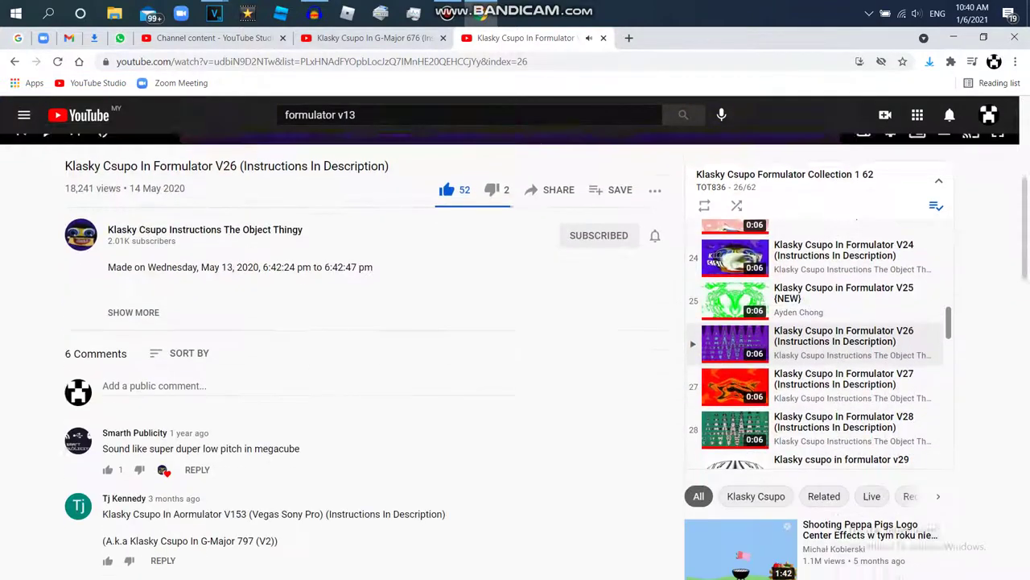
{"action": "left_click", "coordinate": [133, 270]}
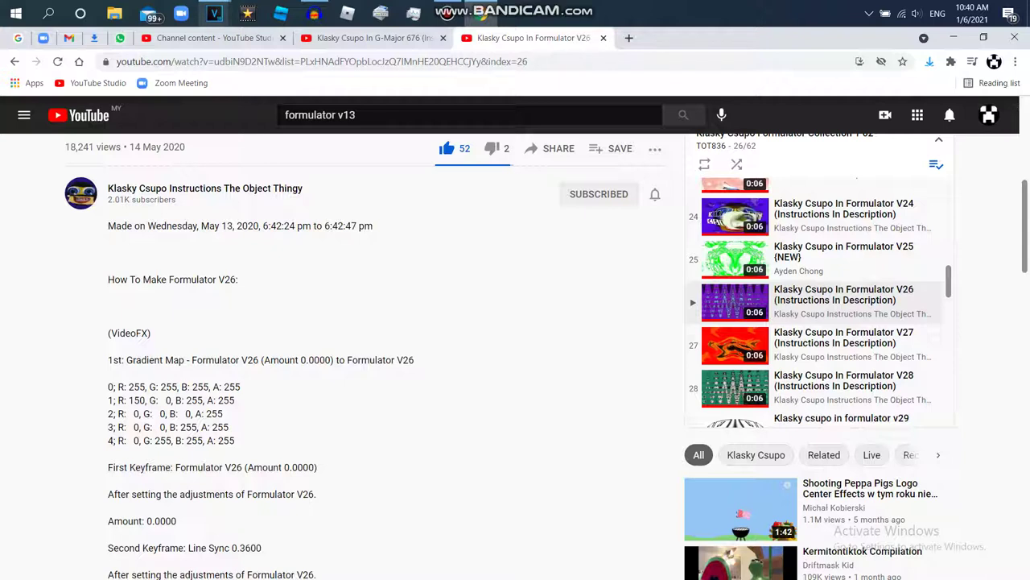
{"action": "mouse_move", "coordinate": [214, 14]}
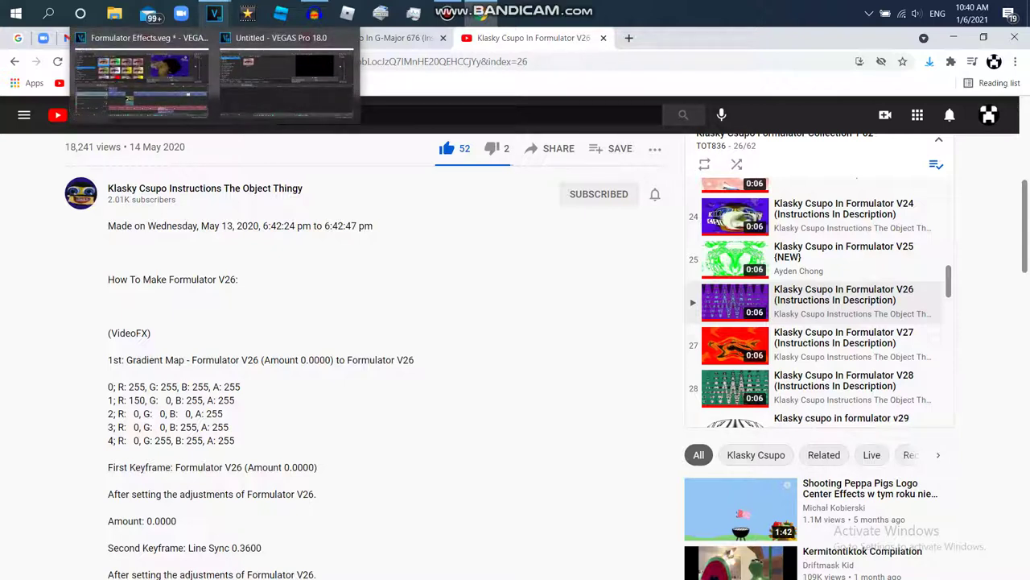
- Set the first gradient stop to violet (R 150, B 255, A 255)
{"action": "left_click", "coordinate": [140, 76]}
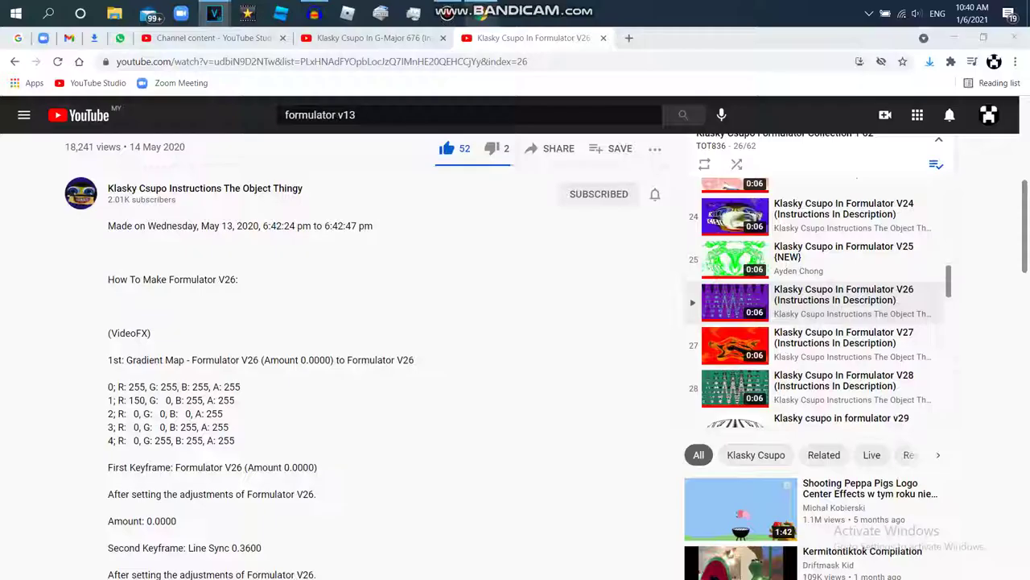
{"action": "key", "text": "alt+Tab"}
{"action": "mouse_move", "coordinate": [213, 14]}
{"action": "left_click", "coordinate": [136, 72]}
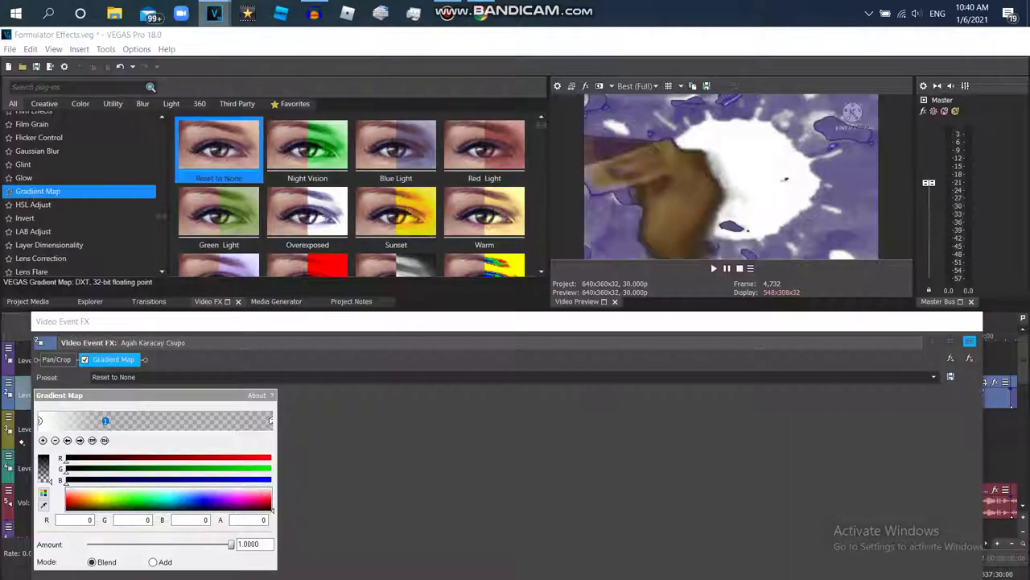
{"action": "left_click_drag", "start_coordinate": [272, 509], "coordinate": [66, 498]}
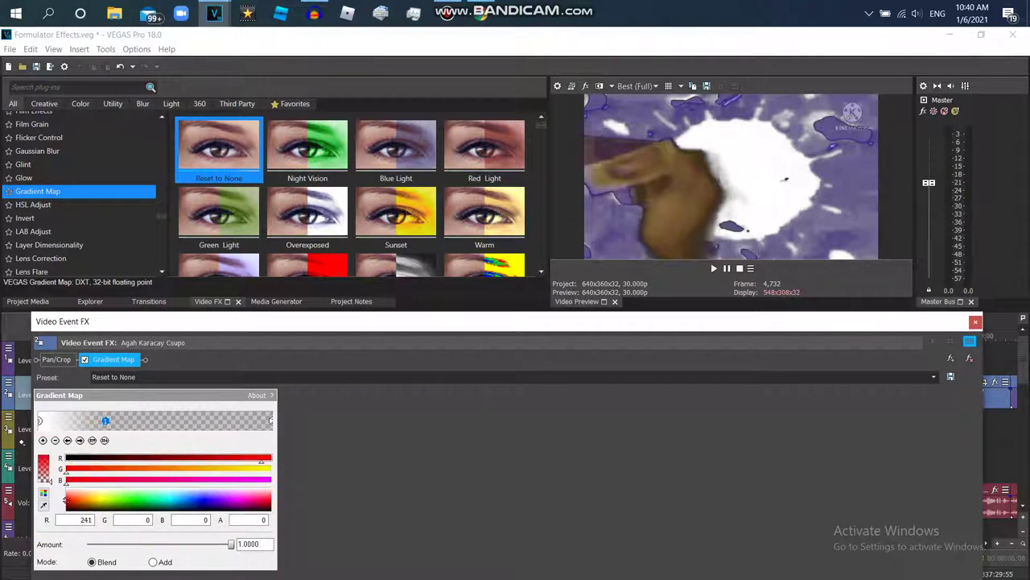
{"action": "left_click_drag", "start_coordinate": [261, 460], "coordinate": [229, 460]}
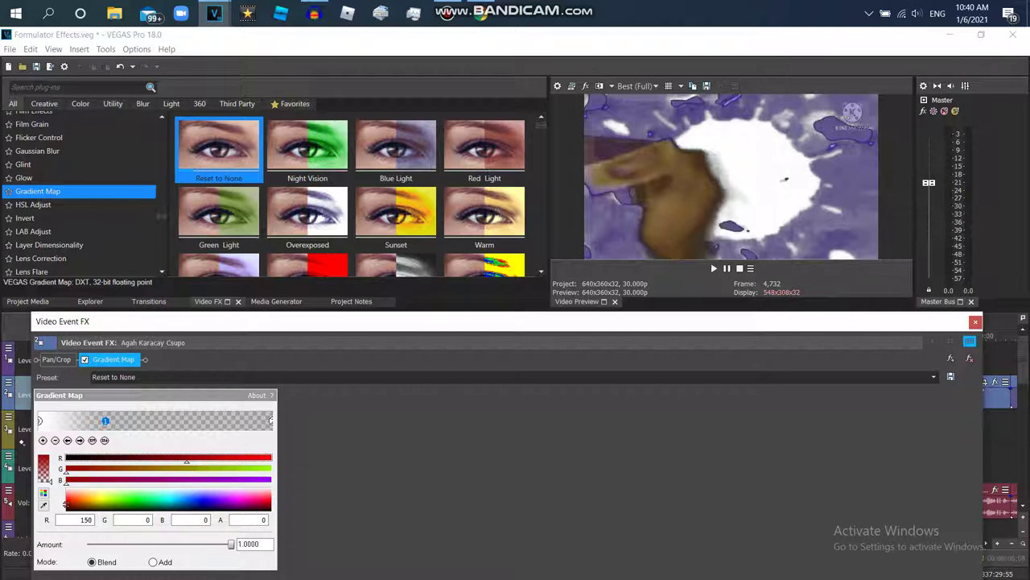
{"action": "left_click_drag", "start_coordinate": [66, 504], "coordinate": [222, 500]}
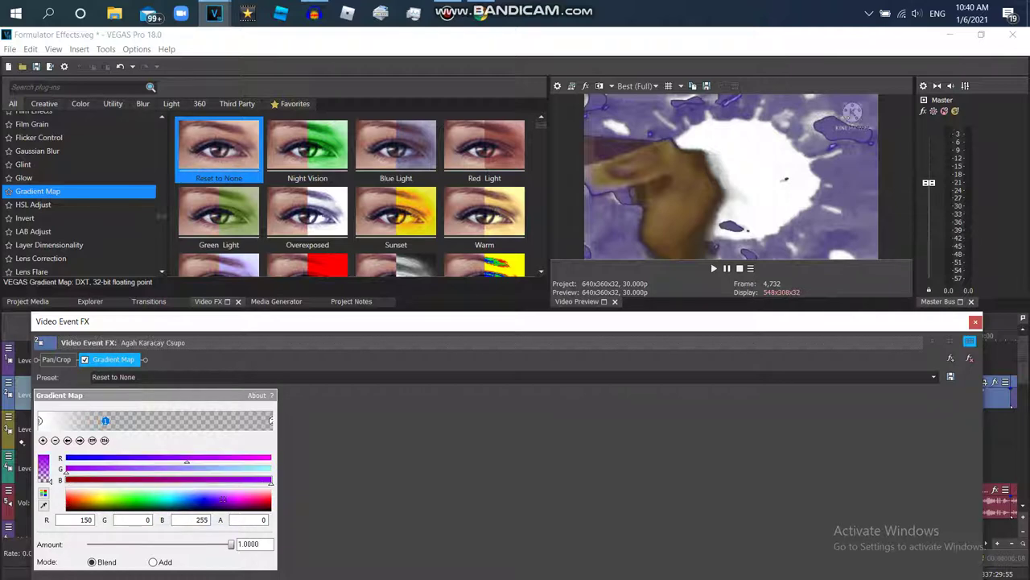
{"action": "left_click", "coordinate": [223, 499]}
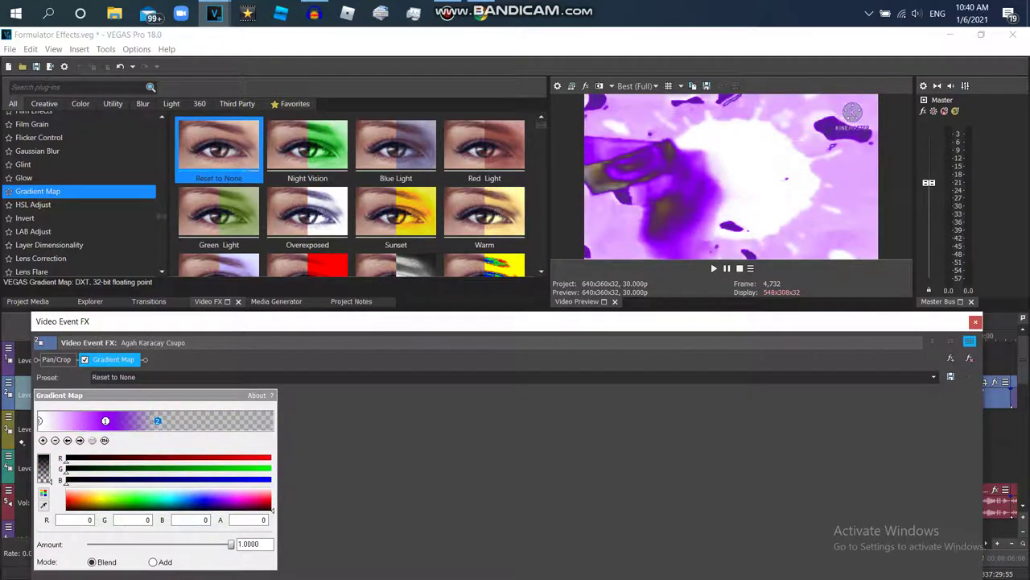
- Reposition gradient stop 3 and set the last stop to cyan (G 255, B 255, A 255)
{"action": "left_click", "coordinate": [463, 14]}
{"action": "mouse_move", "coordinate": [213, 14]}
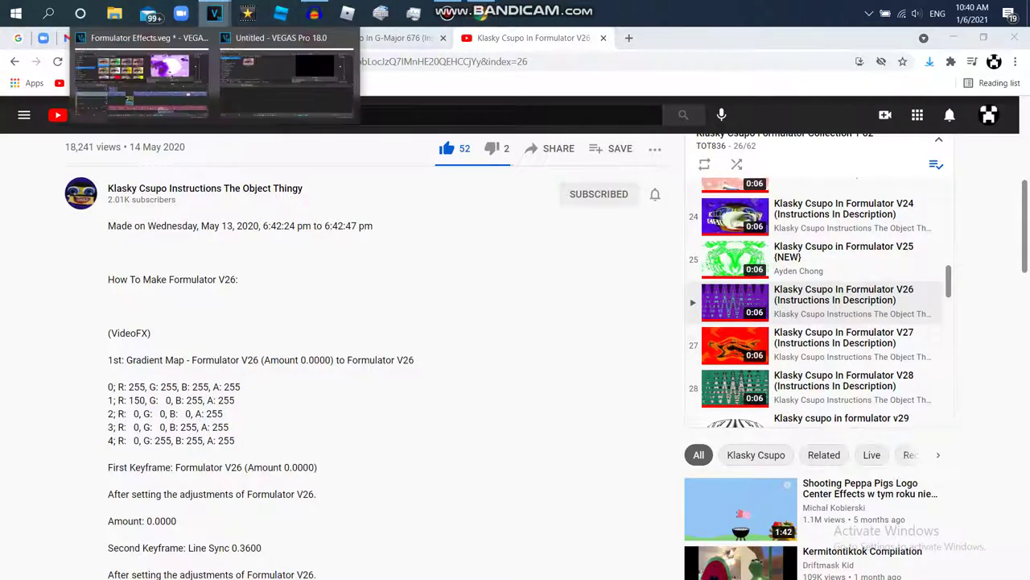
{"action": "left_click", "coordinate": [141, 77]}
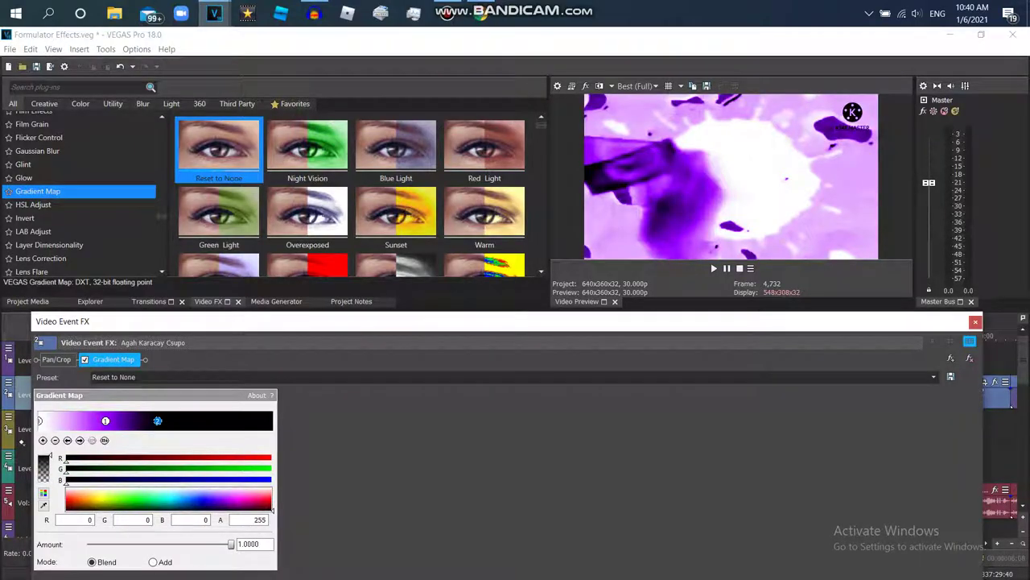
{"action": "left_click_drag", "start_coordinate": [168, 420], "coordinate": [222, 421]}
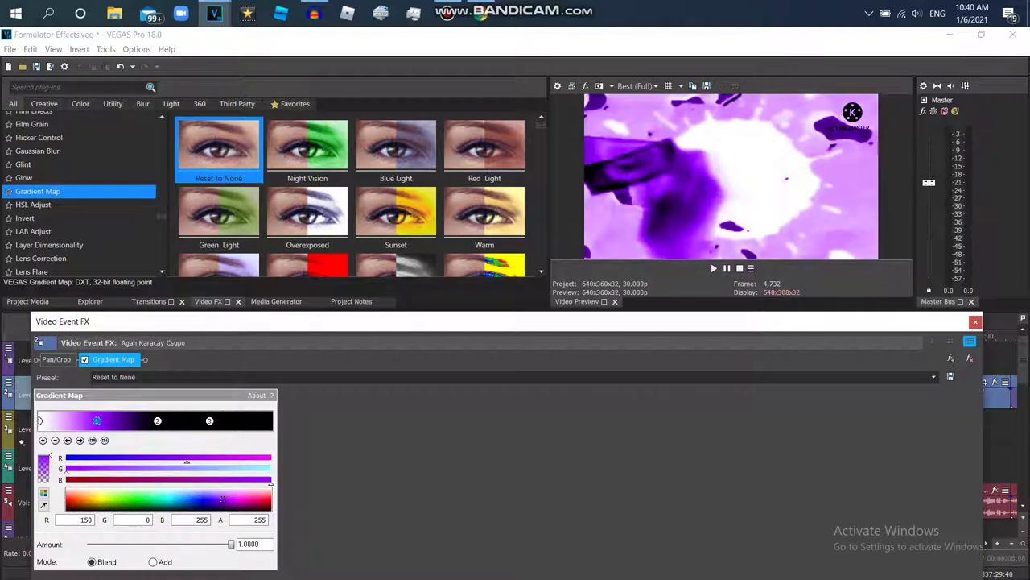
{"action": "key", "text": "alt+Tab"}
{"action": "mouse_move", "coordinate": [213, 12]}
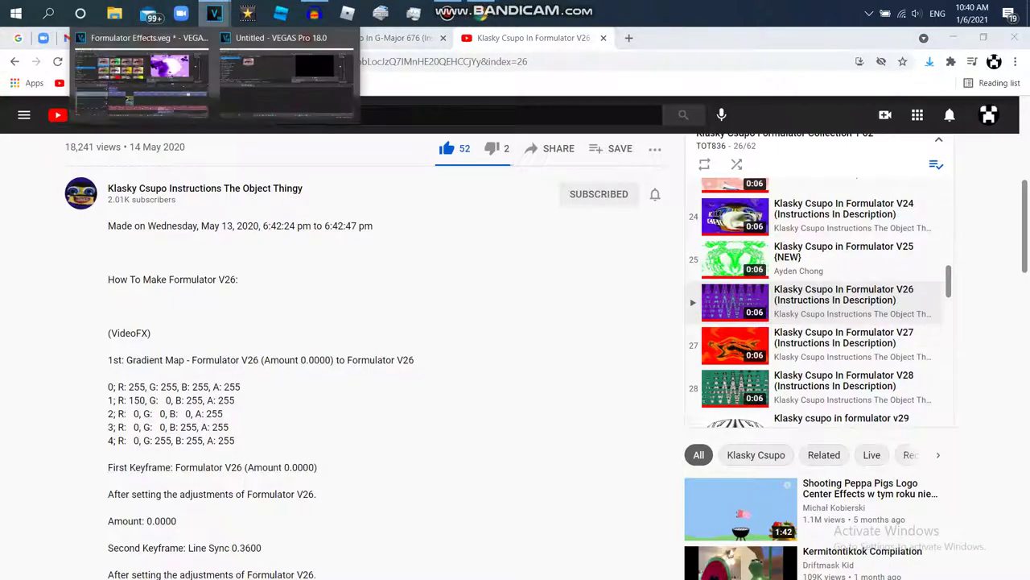
{"action": "left_click", "coordinate": [141, 76]}
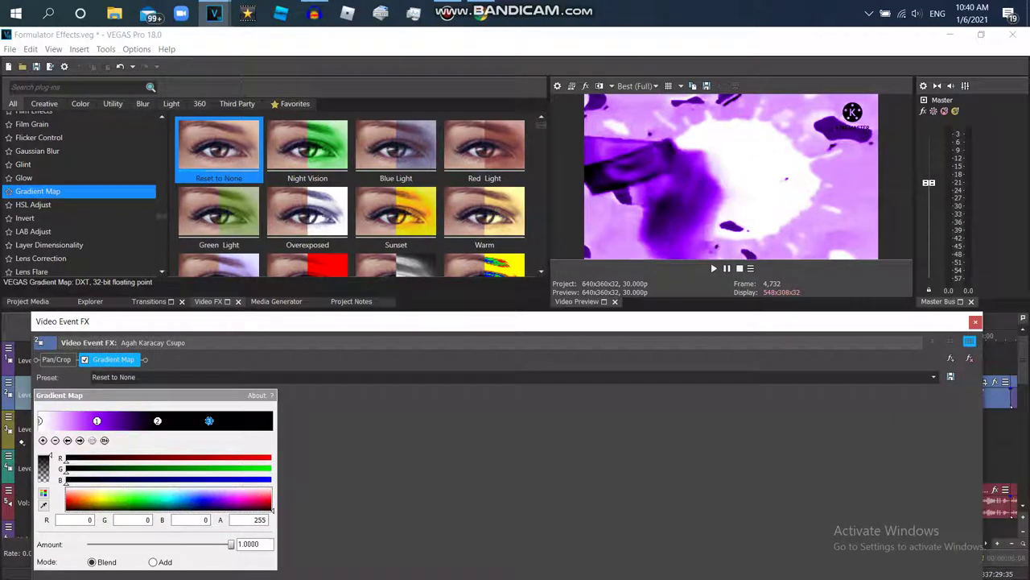
{"action": "left_click", "coordinate": [202, 501]}
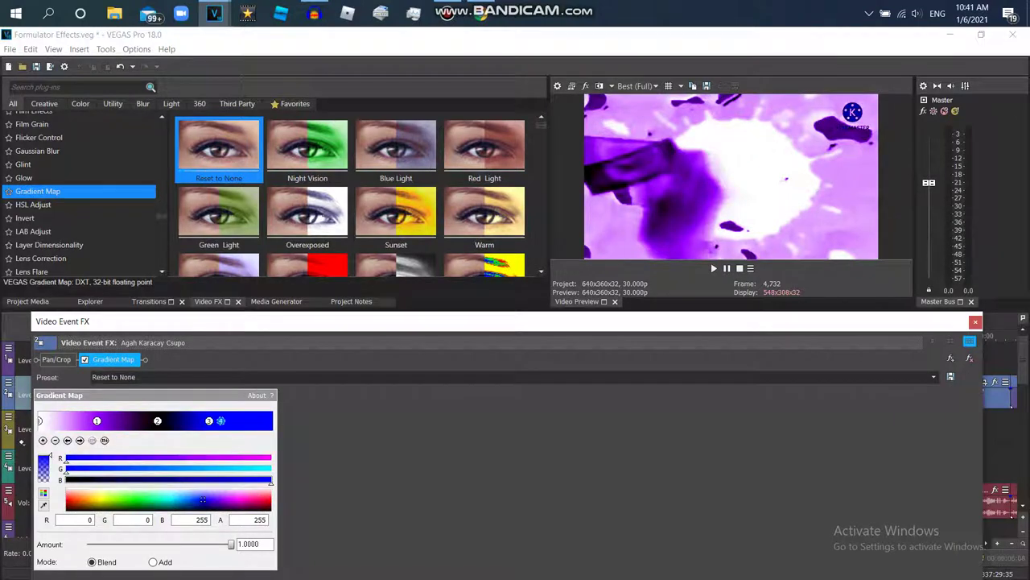
{"action": "key", "text": "alt+Tab"}
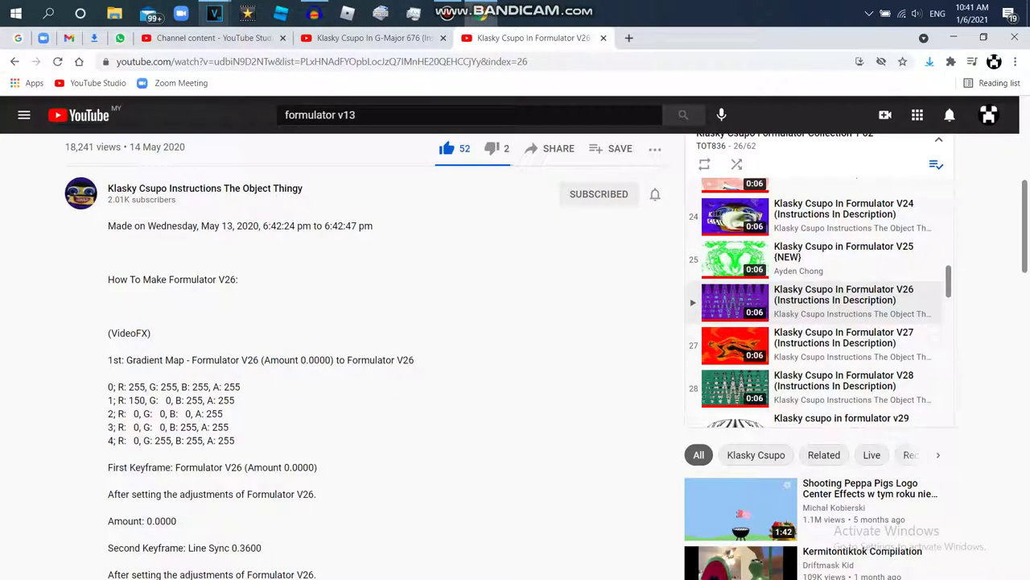
{"action": "mouse_move", "coordinate": [213, 12]}
{"action": "left_click", "coordinate": [141, 69]}
{"action": "left_click", "coordinate": [168, 499]}
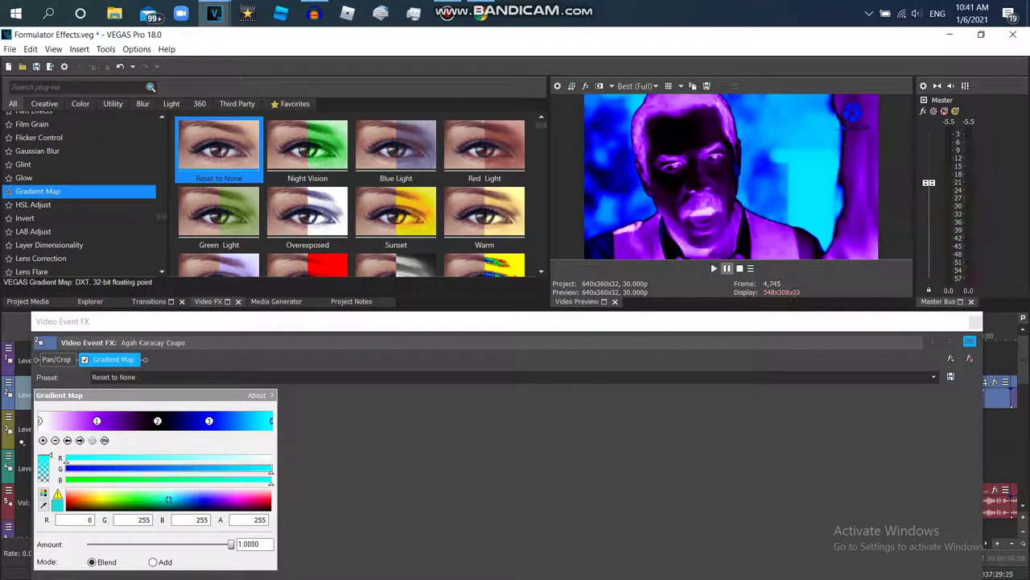
- Drag the Gradient Map Amount down to 0.0000
{"action": "key", "text": "alt+Tab"}
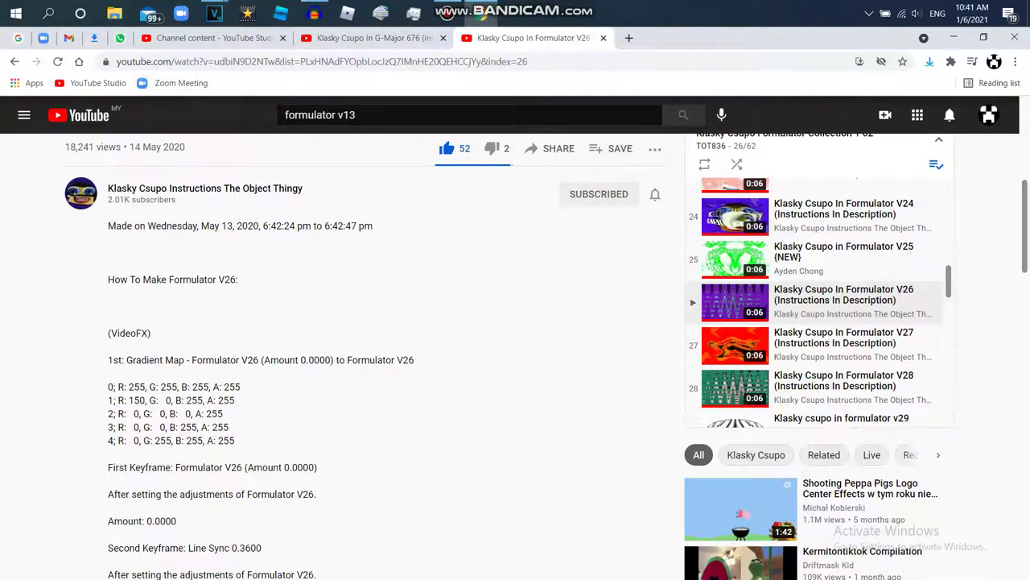
{"action": "left_click", "coordinate": [137, 80]}
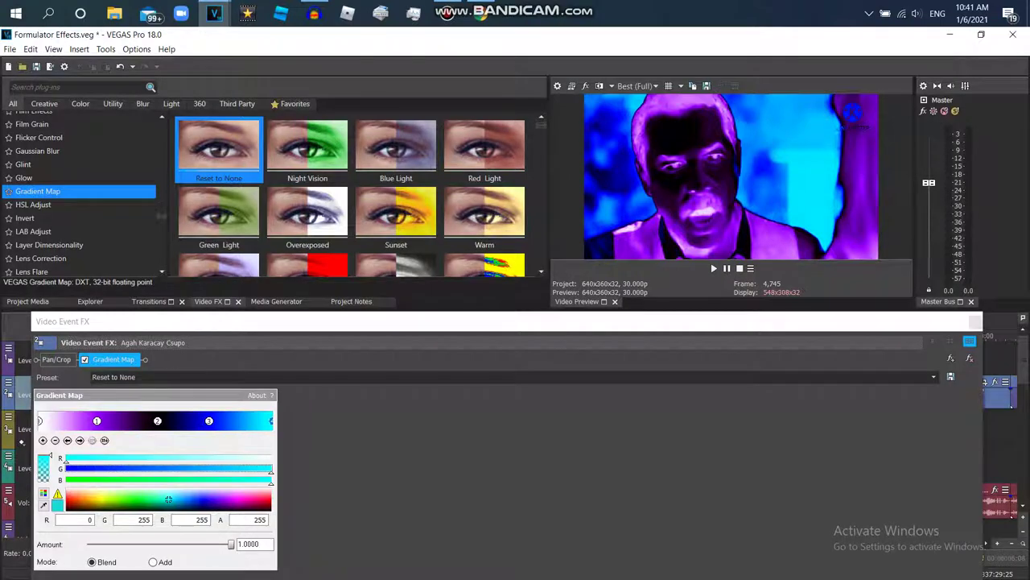
{"action": "left_click_drag", "start_coordinate": [231, 544], "coordinate": [87, 544]}
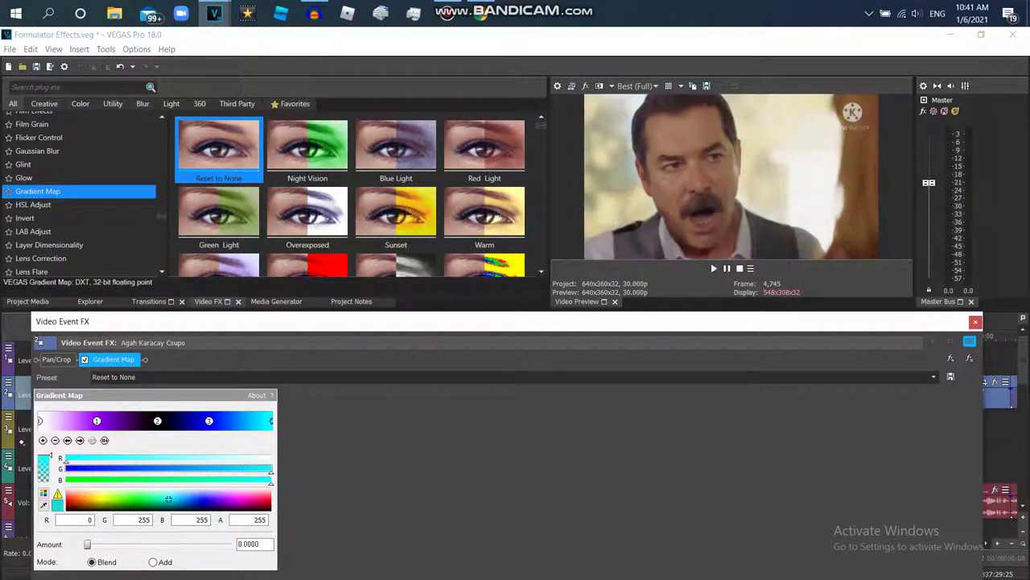
{"action": "key", "text": "alt+Tab"}
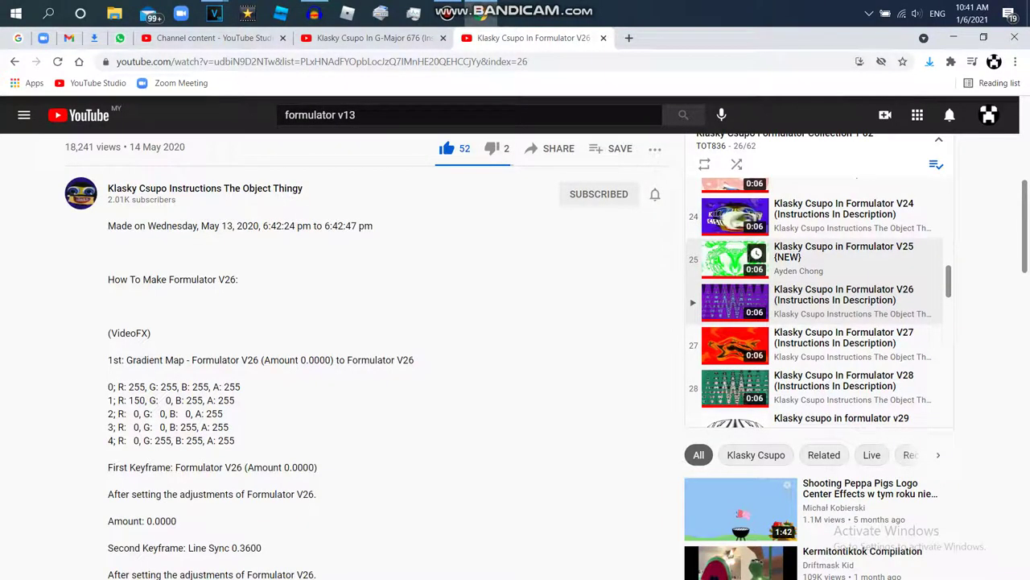
{"action": "scroll", "coordinate": [515, 354], "scroll_direction": "down", "scroll_amount": 2}
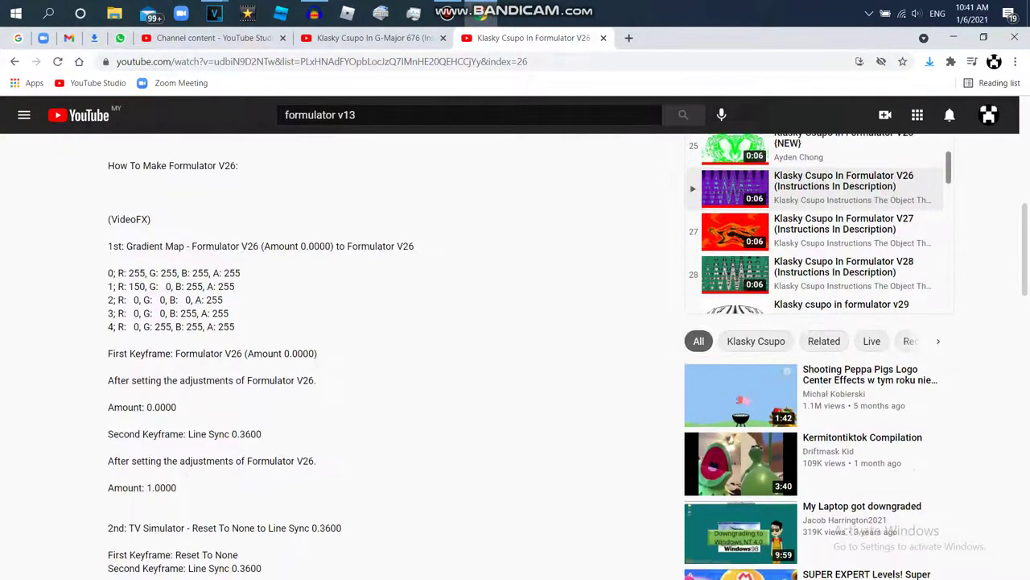
{"action": "scroll", "coordinate": [515, 354], "scroll_direction": "down", "scroll_amount": 1}
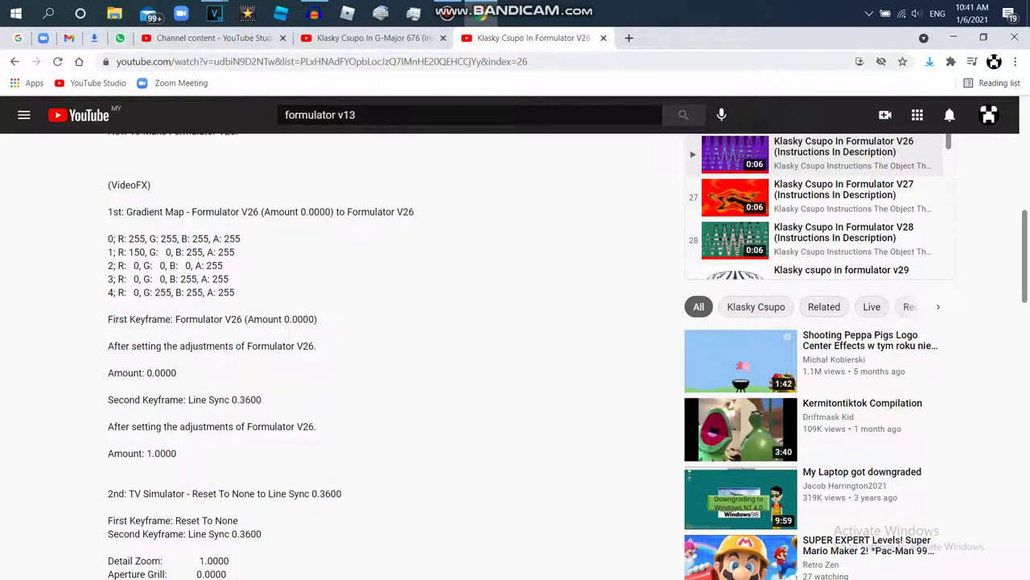
{"action": "mouse_move", "coordinate": [215, 13]}
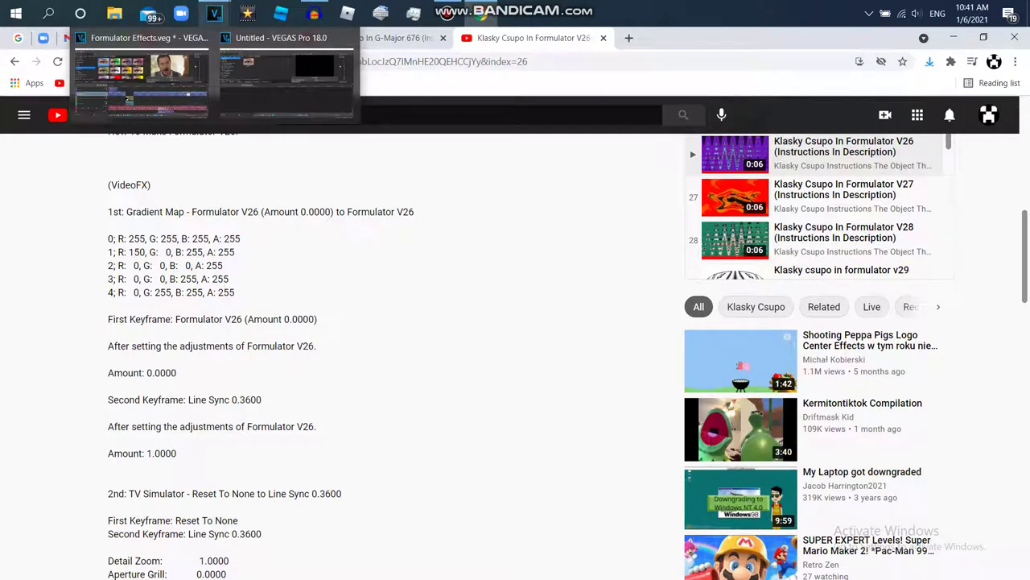
{"action": "left_click", "coordinate": [141, 77]}
- Keyframe the Gradient Map Amount to 1.0000 at the clip's end
{"action": "left_click_drag", "start_coordinate": [46, 336], "coordinate": [47, 77]}
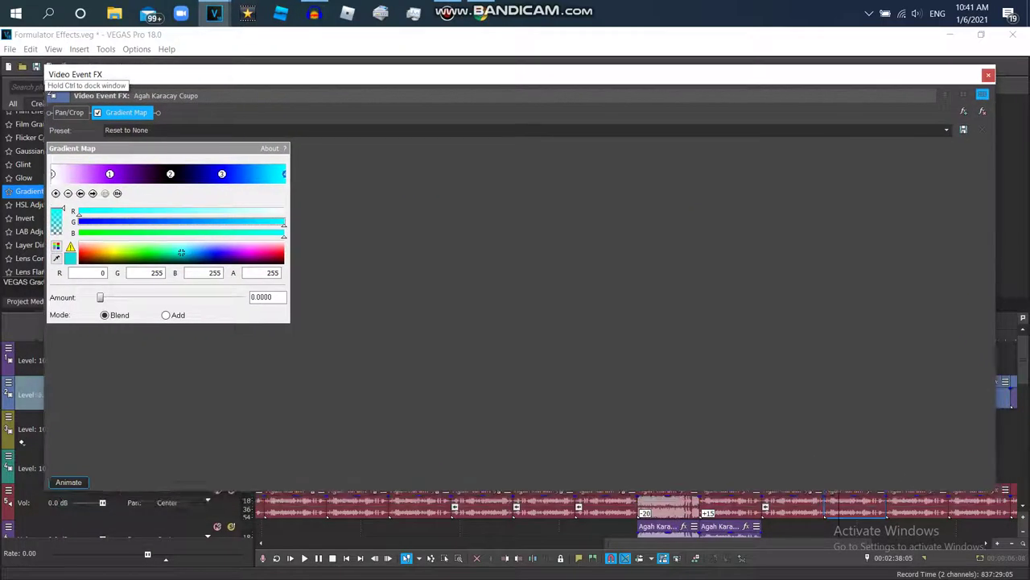
{"action": "left_click", "coordinate": [68, 482]}
{"action": "left_click_drag", "start_coordinate": [400, 427], "coordinate": [662, 427]}
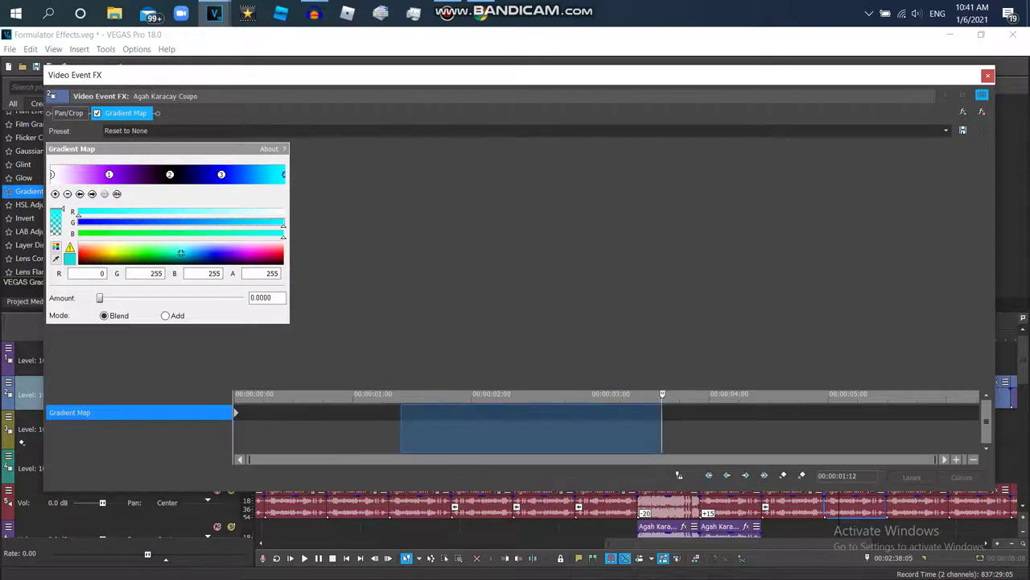
{"action": "key", "text": "End"}
{"action": "left_click_drag", "start_coordinate": [100, 298], "coordinate": [243, 298]}
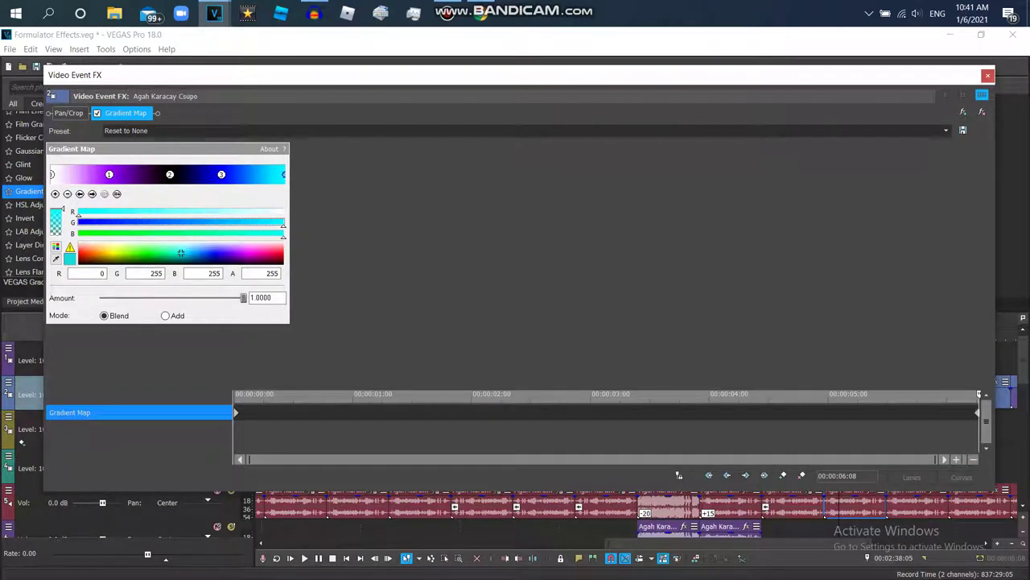
{"action": "key", "text": "alt+Tab"}
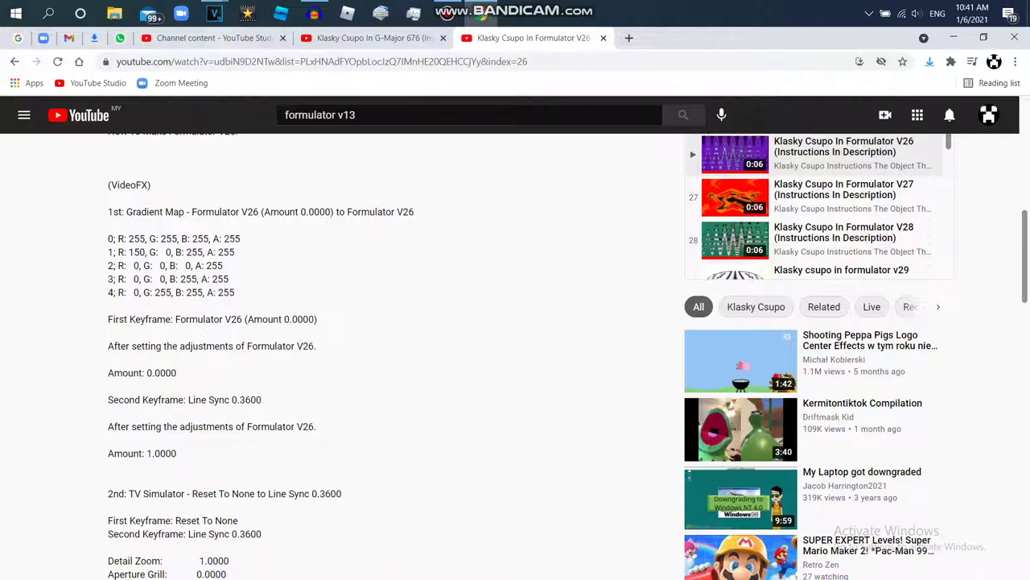
{"action": "left_click", "coordinate": [121, 72]}
{"action": "left_click_drag", "start_coordinate": [80, 74], "coordinate": [82, 317]}
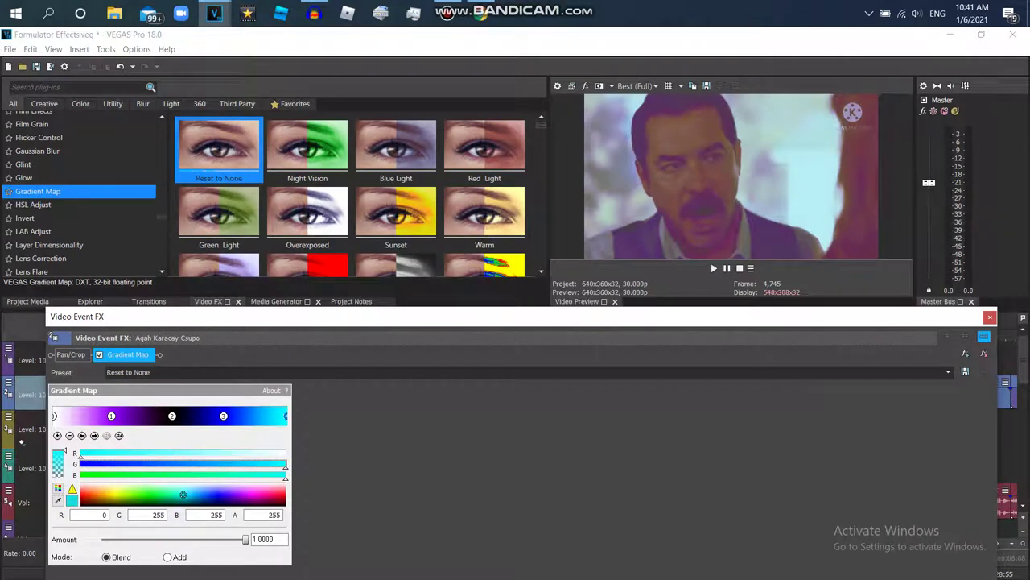
{"action": "scroll", "coordinate": [80, 193], "scroll_direction": "down", "scroll_amount": 10}
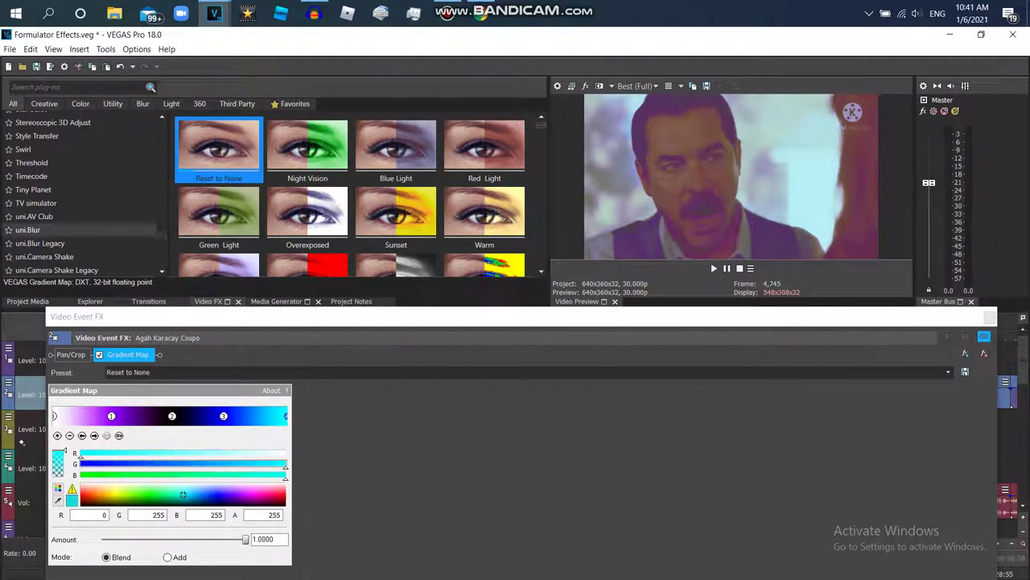
- Add TV Simulator to the clip and set its Line sync to 0.360 at the clip's end
{"action": "left_click", "coordinate": [37, 203]}
{"action": "double_click", "coordinate": [396, 149]}
{"action": "left_click_drag", "start_coordinate": [201, 317], "coordinate": [198, 94]}
{"action": "left_click", "coordinate": [267, 447]}
{"action": "left_click_drag", "start_coordinate": [267, 448], "coordinate": [977, 447]}
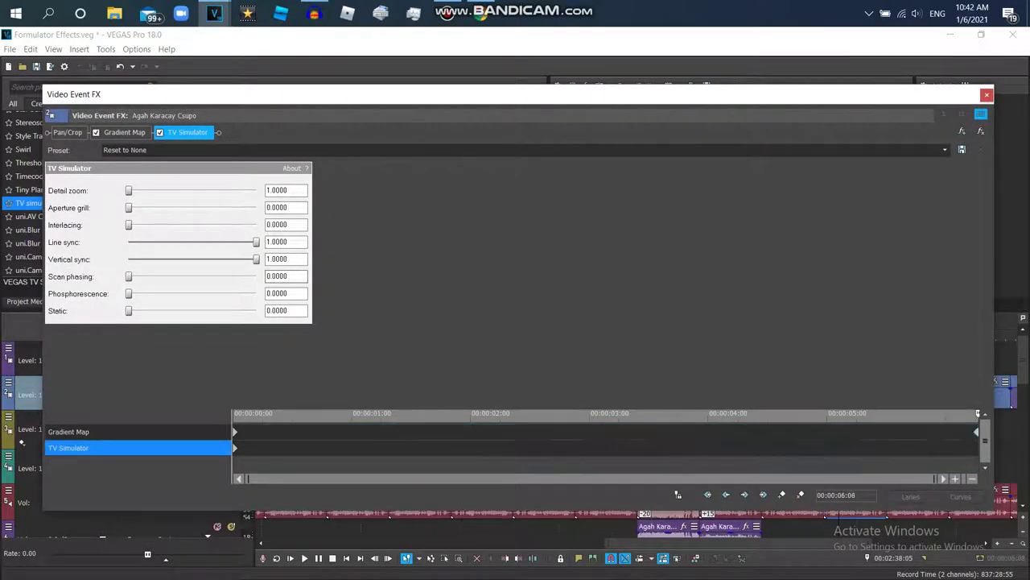
{"action": "left_click", "coordinate": [286, 241]}
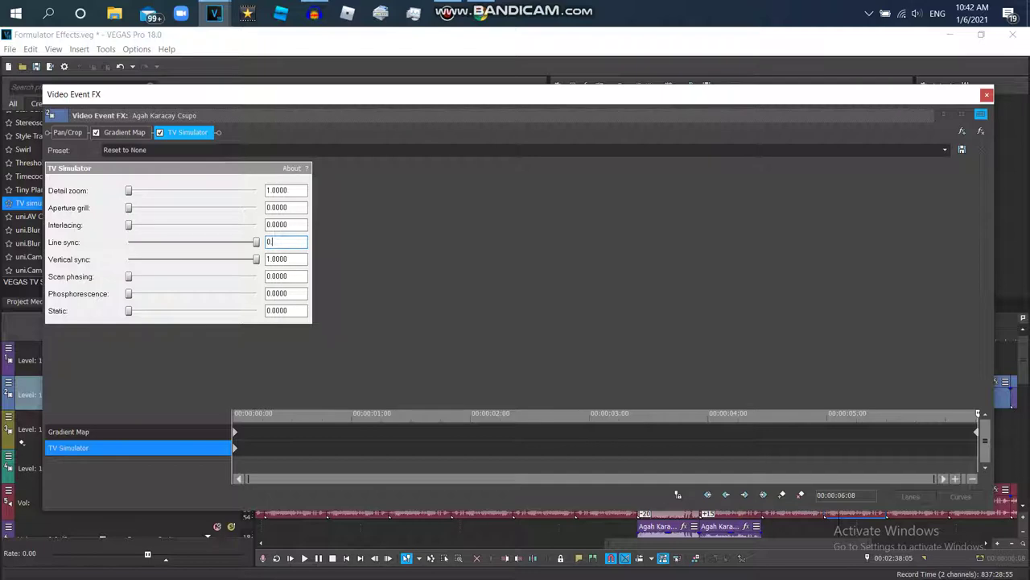
{"action": "type", "text": "0.360"}
{"action": "key", "text": "Tab"}
{"action": "left_click_drag", "start_coordinate": [241, 94], "coordinate": [250, 322]}
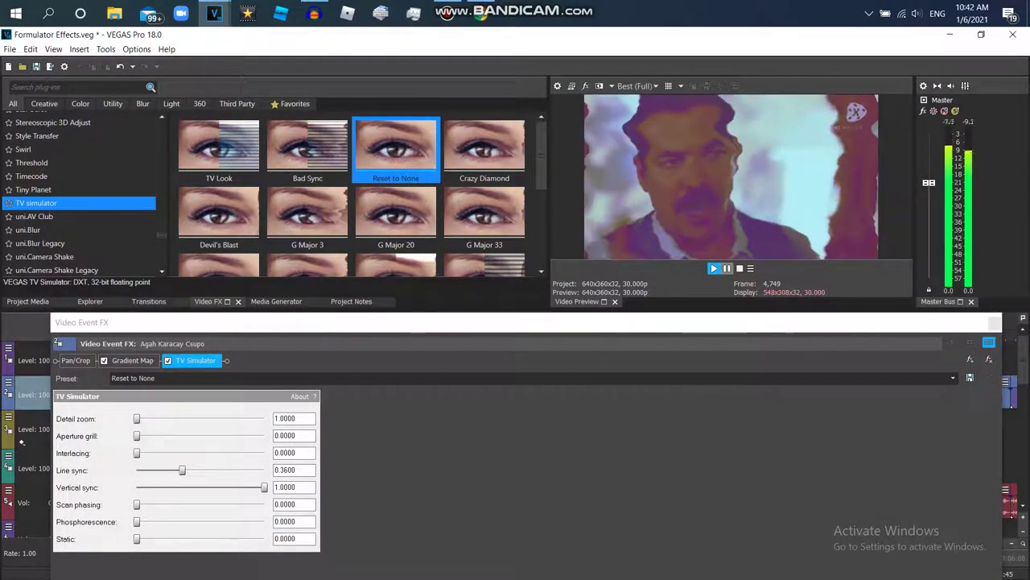
{"action": "key", "text": "alt+Tab"}
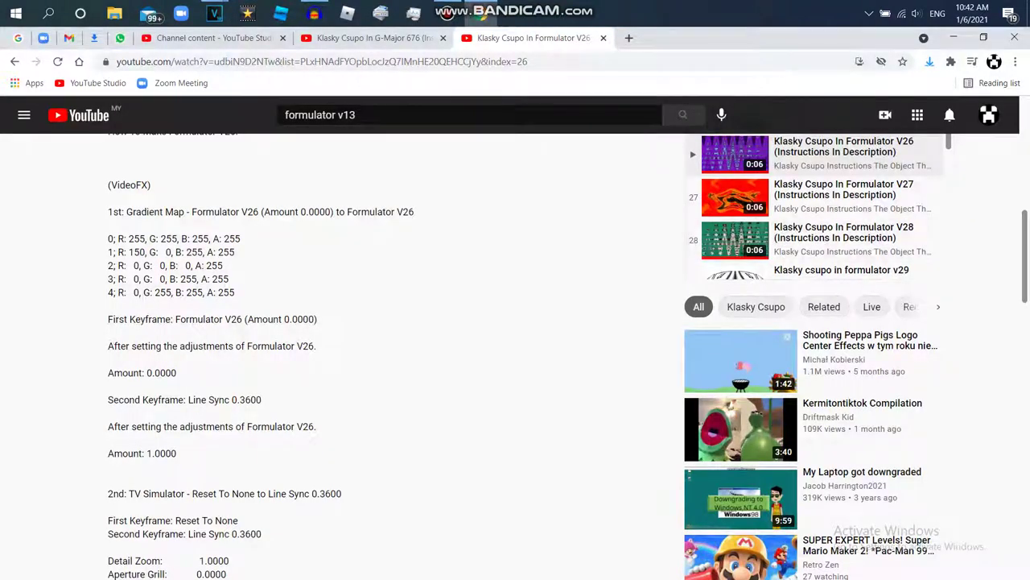
{"action": "scroll", "coordinate": [386, 354], "scroll_direction": "down", "scroll_amount": 3}
{"action": "mouse_move", "coordinate": [214, 13]}
{"action": "left_click", "coordinate": [141, 68]}
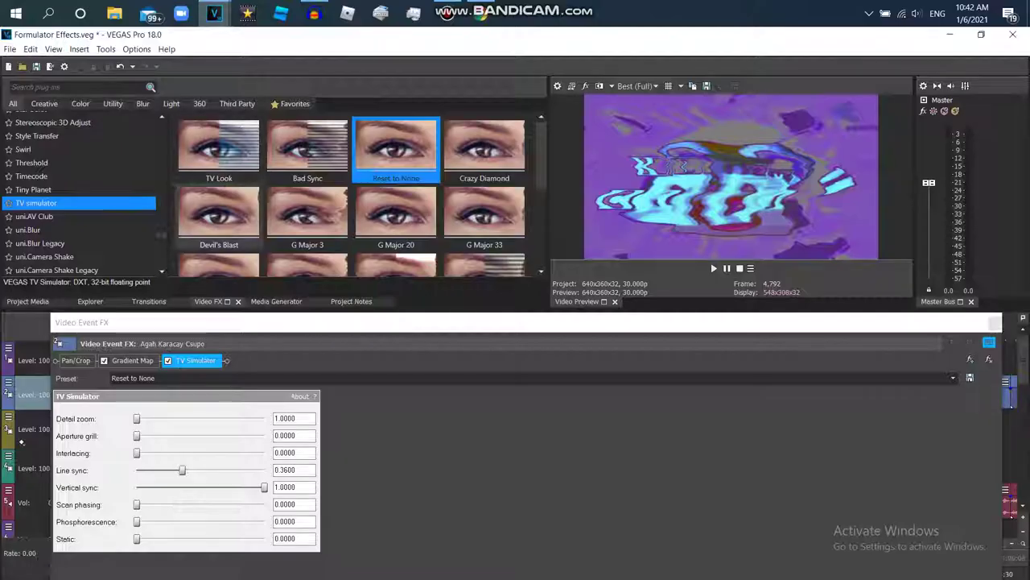
- Pick the Formulator V26 Gradient Map preset and close Video Event FX
{"action": "left_click", "coordinate": [128, 359]}
{"action": "type", "text": "Formulator V26"}
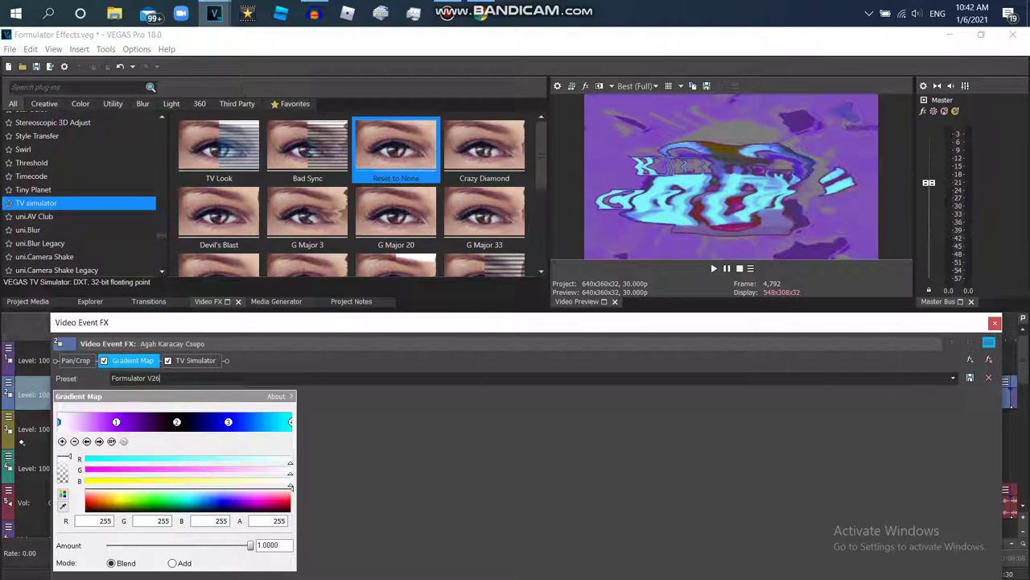
{"action": "left_click", "coordinate": [994, 322]}
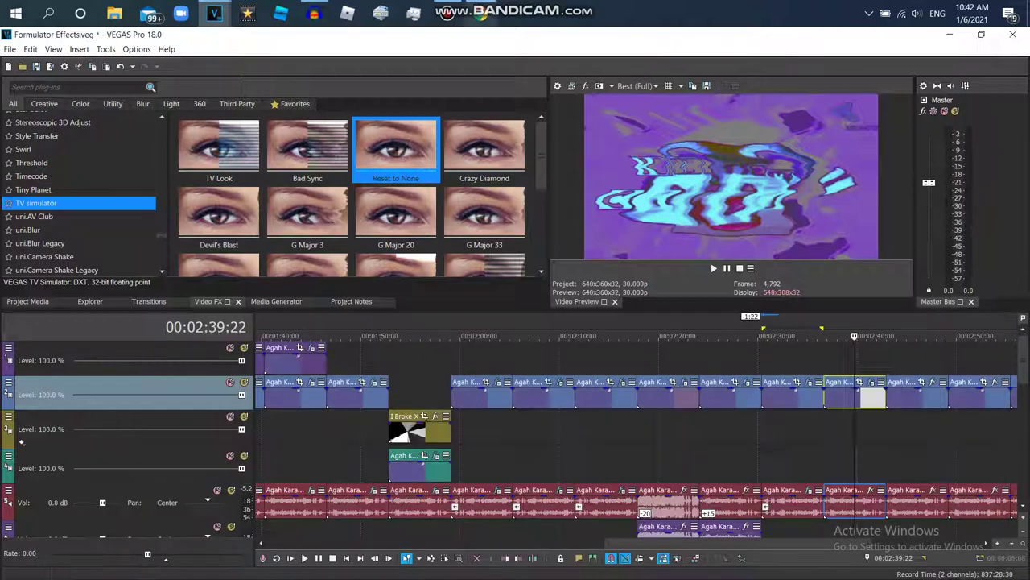
{"action": "key", "text": "alt+Tab"}
{"action": "scroll", "coordinate": [515, 354], "scroll_direction": "down", "scroll_amount": 1}
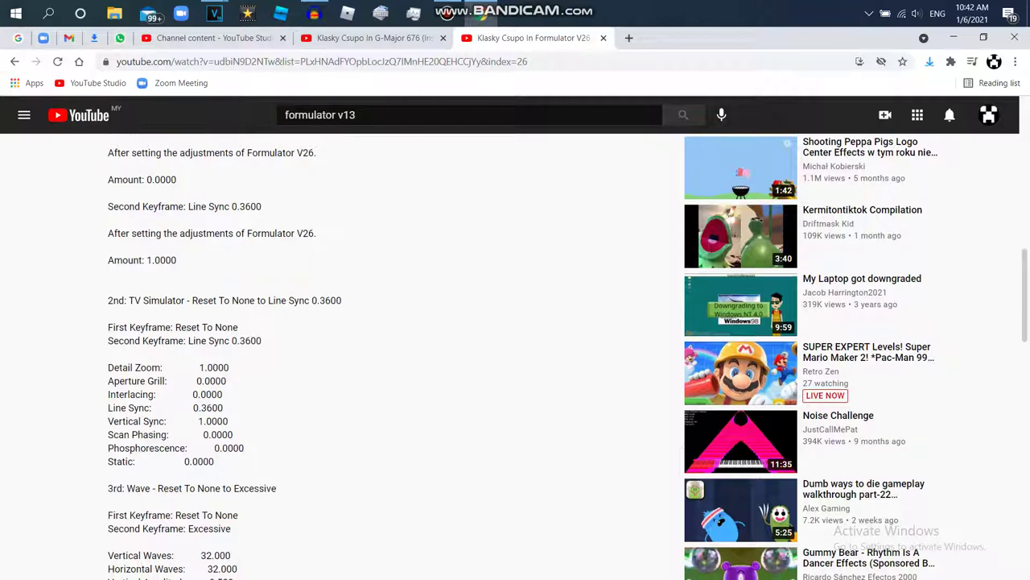
{"action": "scroll", "coordinate": [515, 354], "scroll_direction": "down", "scroll_amount": 1}
{"action": "scroll", "coordinate": [515, 355], "scroll_direction": "down", "scroll_amount": 1}
{"action": "scroll", "coordinate": [515, 354], "scroll_direction": "down", "scroll_amount": 3}
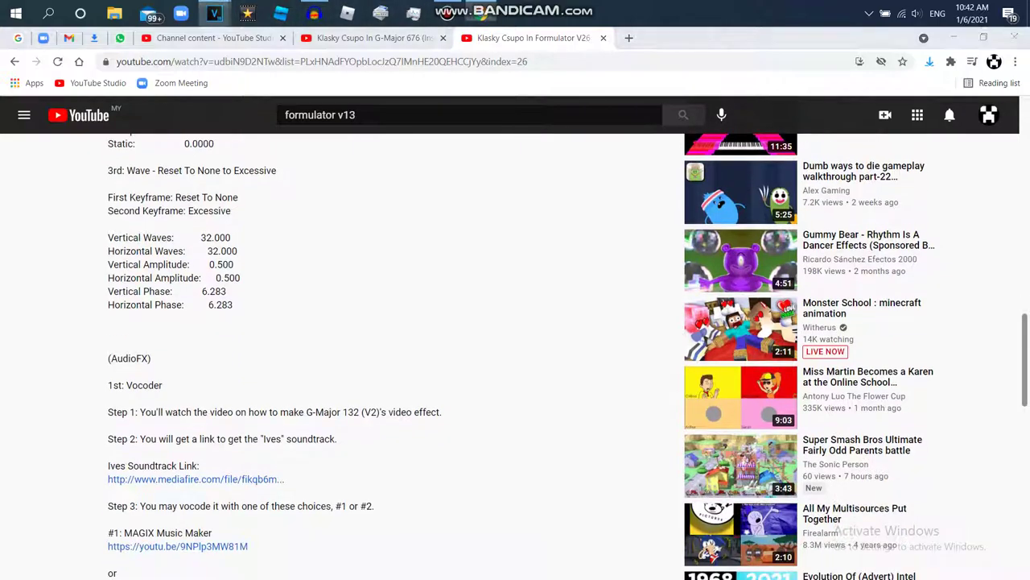
{"action": "mouse_move", "coordinate": [214, 13]}
{"action": "left_click", "coordinate": [137, 68]}
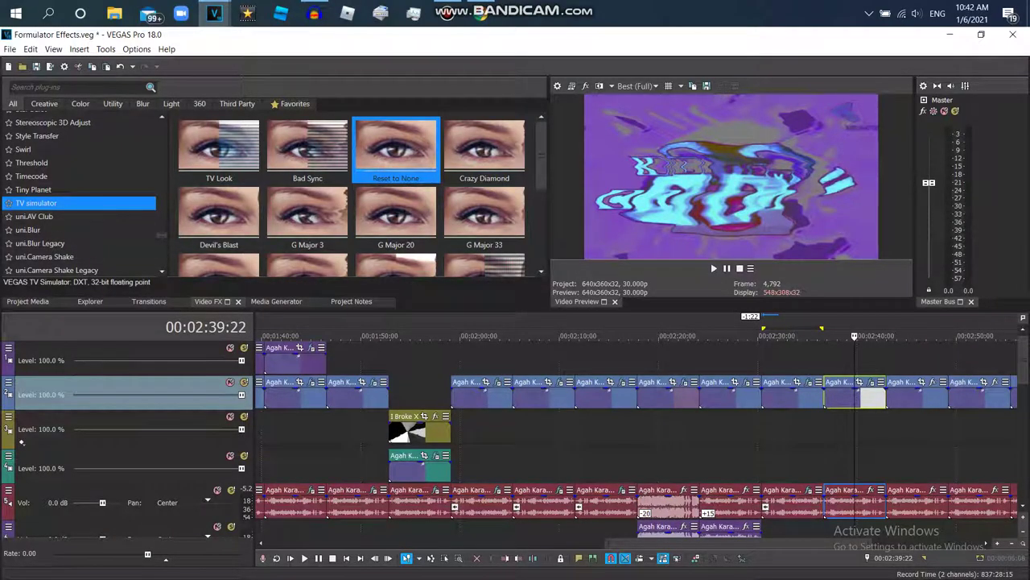
{"action": "scroll", "coordinate": [73, 197], "scroll_direction": "down", "scroll_amount": 8}
{"action": "scroll", "coordinate": [74, 197], "scroll_direction": "down", "scroll_amount": 5}
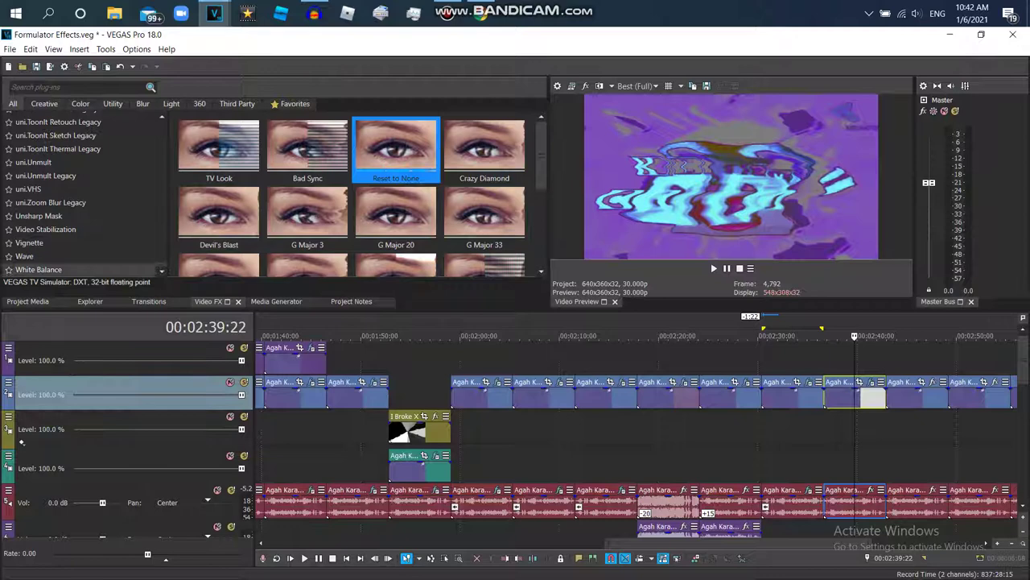
- Apply Wave with the X is High preset to the clip and preview playback
{"action": "left_click", "coordinate": [24, 256]}
{"action": "left_click_drag", "start_coordinate": [219, 145], "coordinate": [805, 395]}
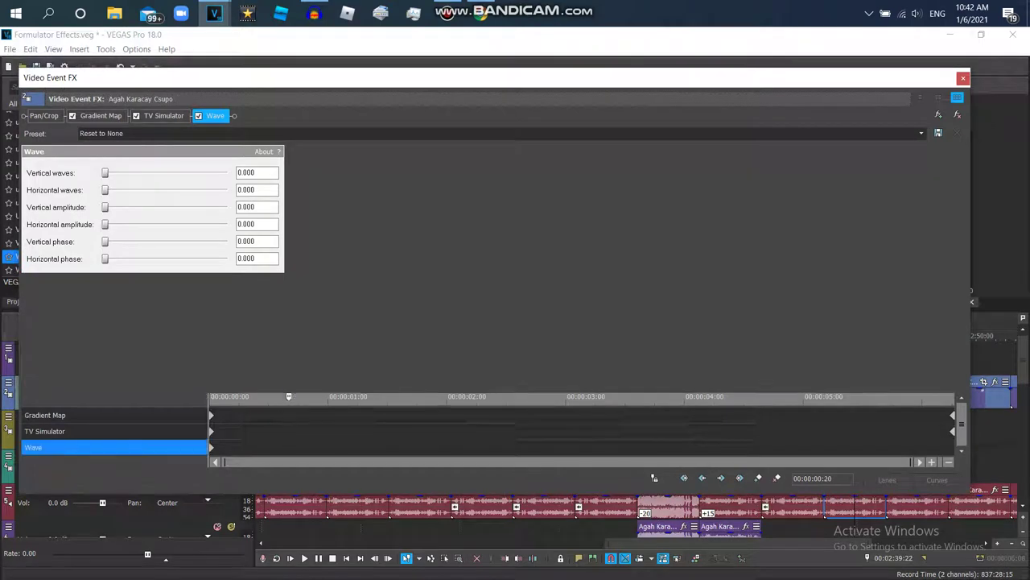
{"action": "key", "text": "End"}
{"action": "left_click", "coordinate": [921, 133]}
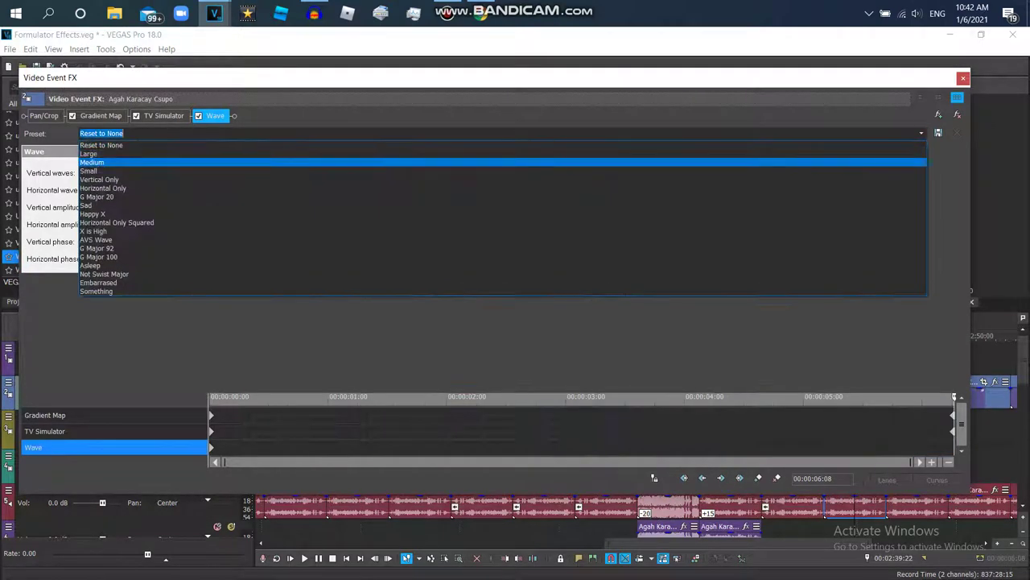
{"action": "left_click", "coordinate": [885, 230]}
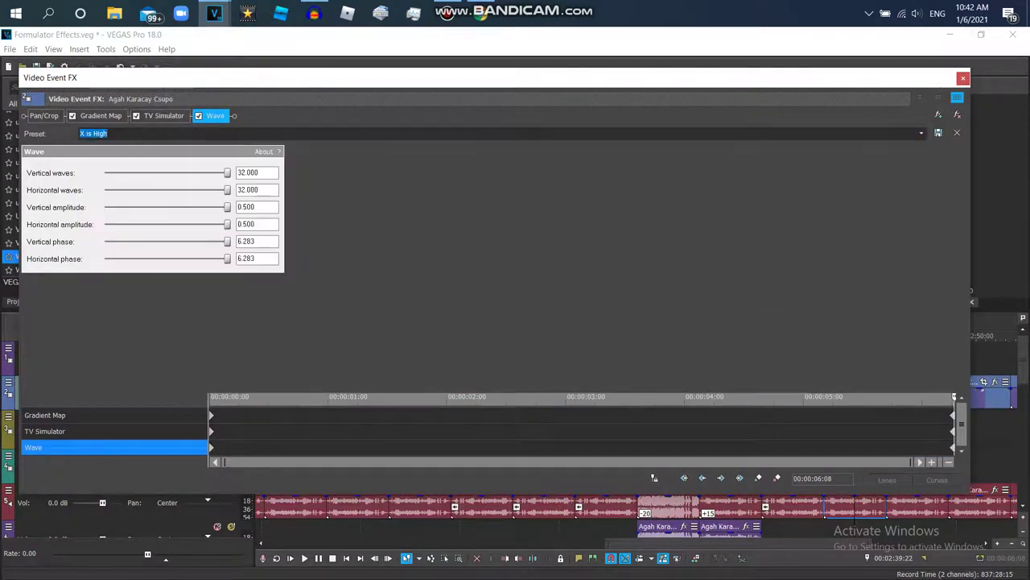
{"action": "key", "text": "Escape"}
{"action": "key", "text": "space"}
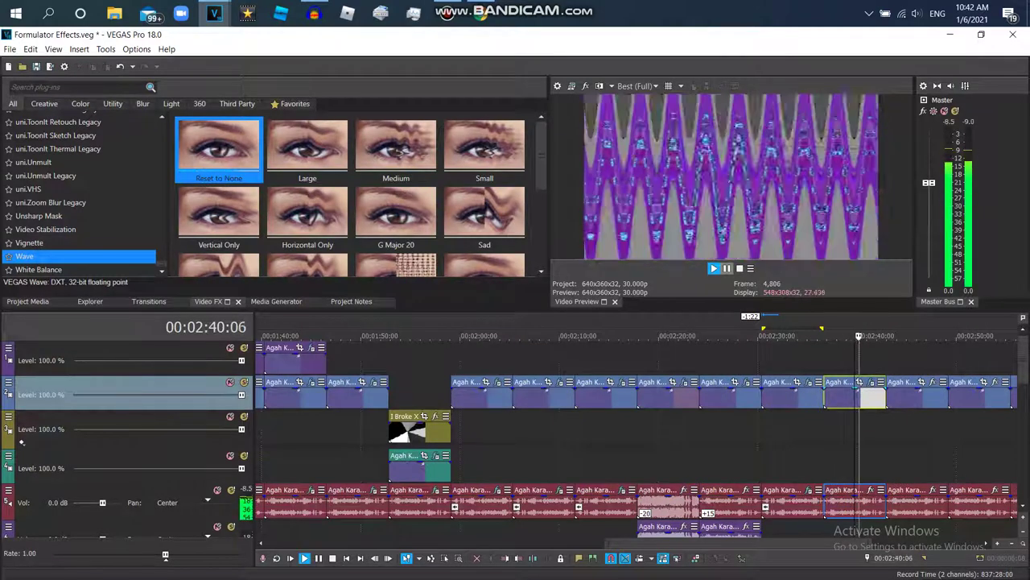
{"action": "key", "text": "space"}
- Try opening the audio event in an audio editor, then dismiss the missing-editor error
{"action": "right_click", "coordinate": [847, 500]}
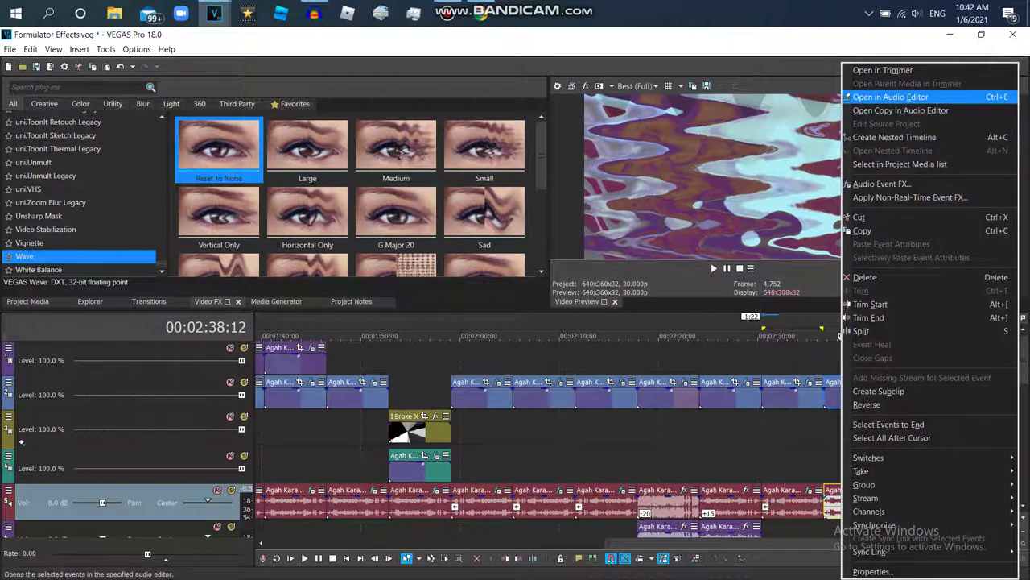
{"action": "left_click", "coordinate": [890, 97]}
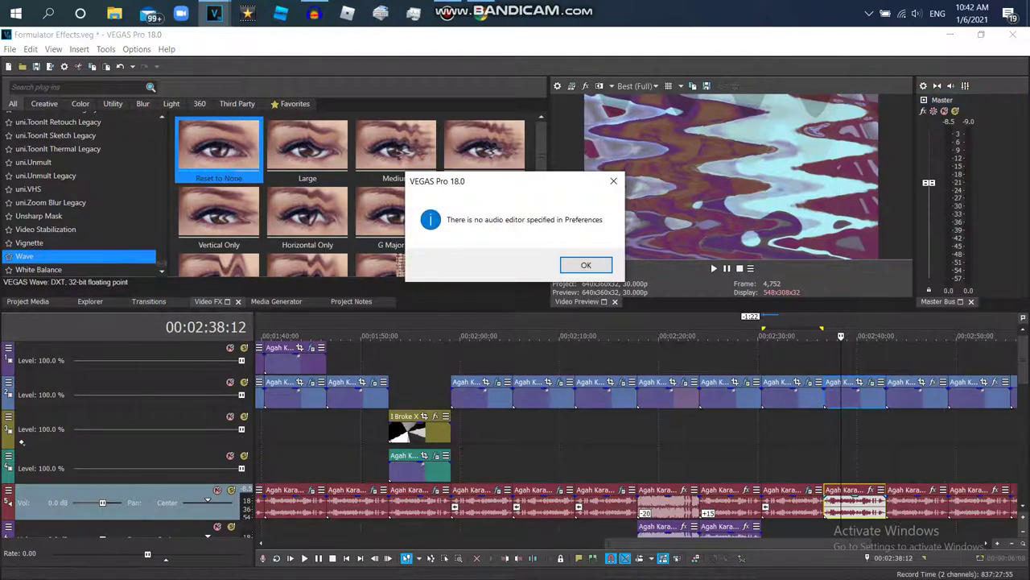
{"action": "left_click", "coordinate": [586, 265]}
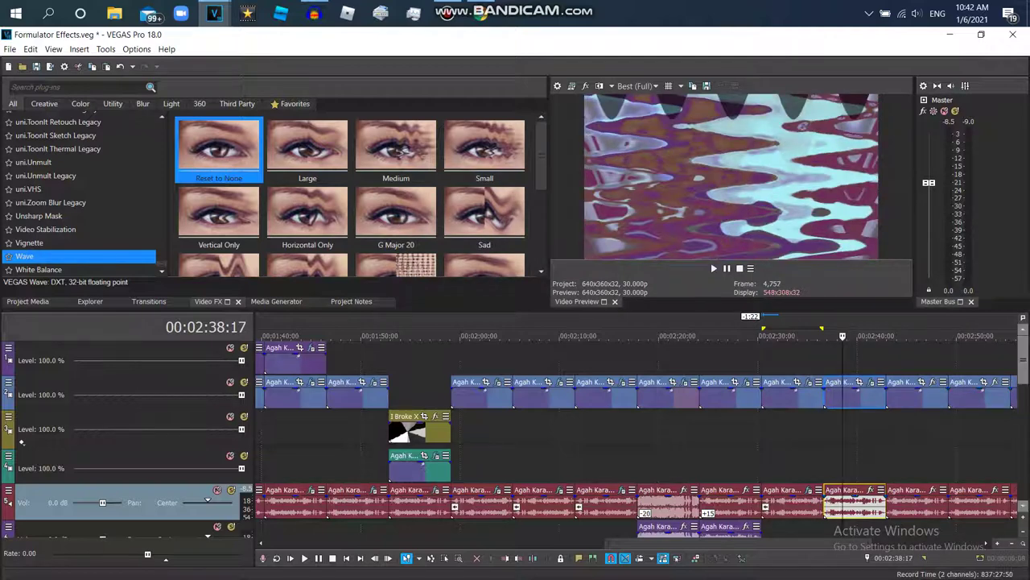
- Delete both waveform audio tracks from the timeline and switch to Audacity
{"action": "key", "text": "Down"}
{"action": "key", "text": "Down"}
{"action": "key", "text": "Down"}
{"action": "key", "text": "Down"}
{"action": "key", "text": "Down"}
{"action": "key", "text": "Down"}
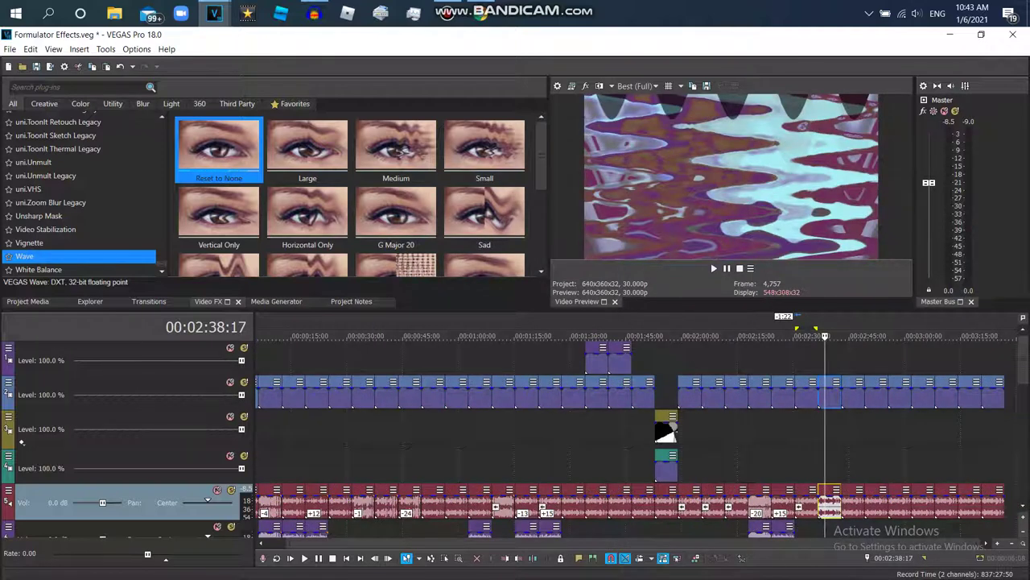
{"action": "right_click", "coordinate": [891, 505]}
{"action": "left_click", "coordinate": [925, 384]}
{"action": "left_click_drag", "start_coordinate": [825, 501], "coordinate": [829, 500]}
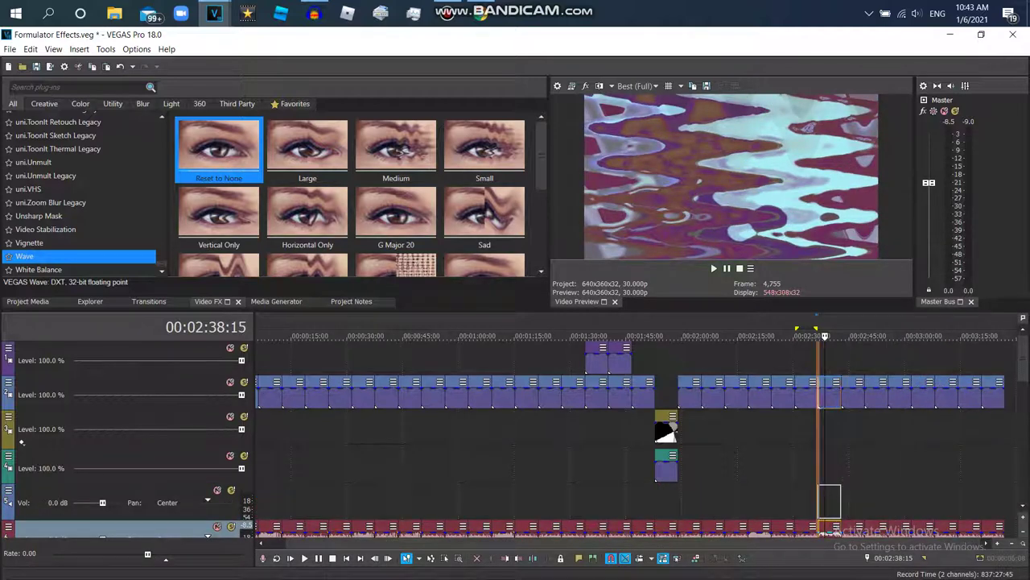
{"action": "right_click", "coordinate": [830, 500]}
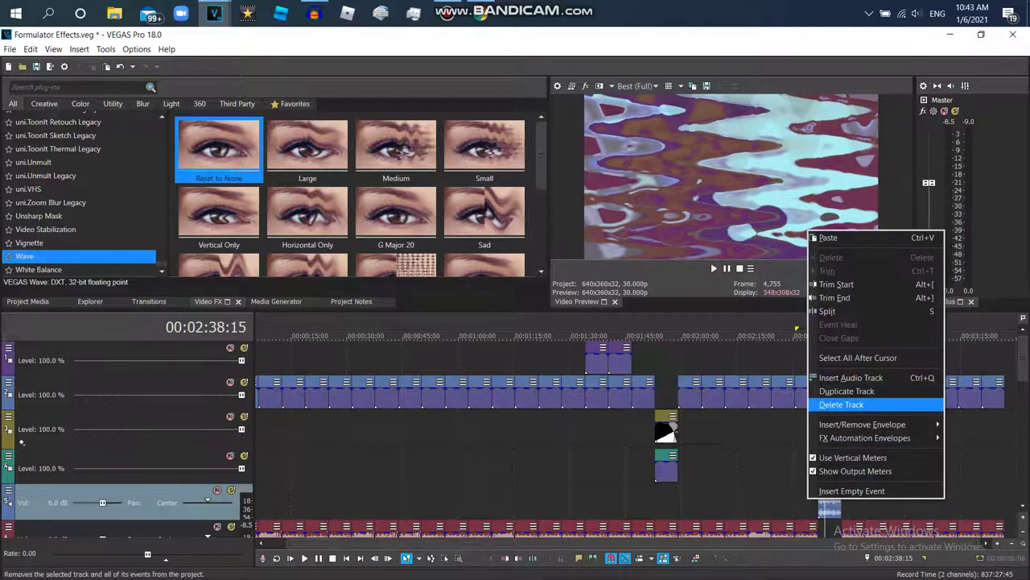
{"action": "left_click", "coordinate": [841, 404]}
{"action": "left_click", "coordinate": [314, 13]}
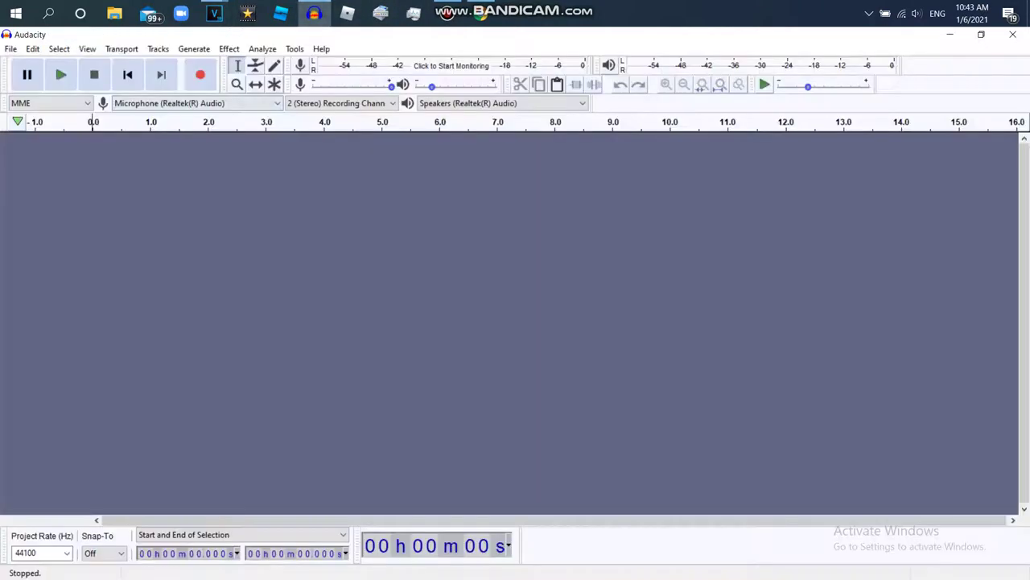
{"action": "left_click", "coordinate": [11, 48]}
{"action": "mouse_move", "coordinate": [32, 161]}
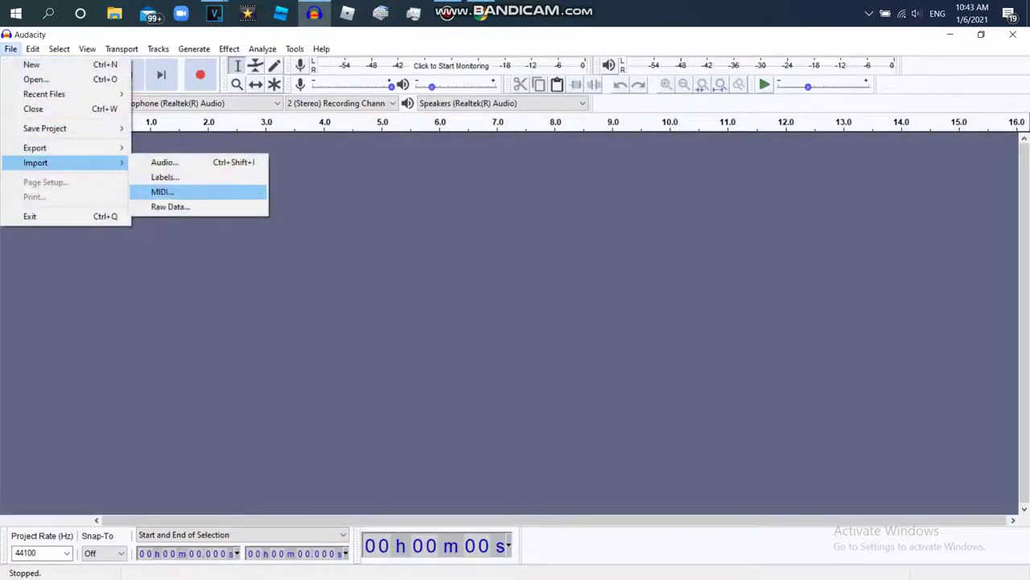
{"action": "left_click", "coordinate": [164, 162]}
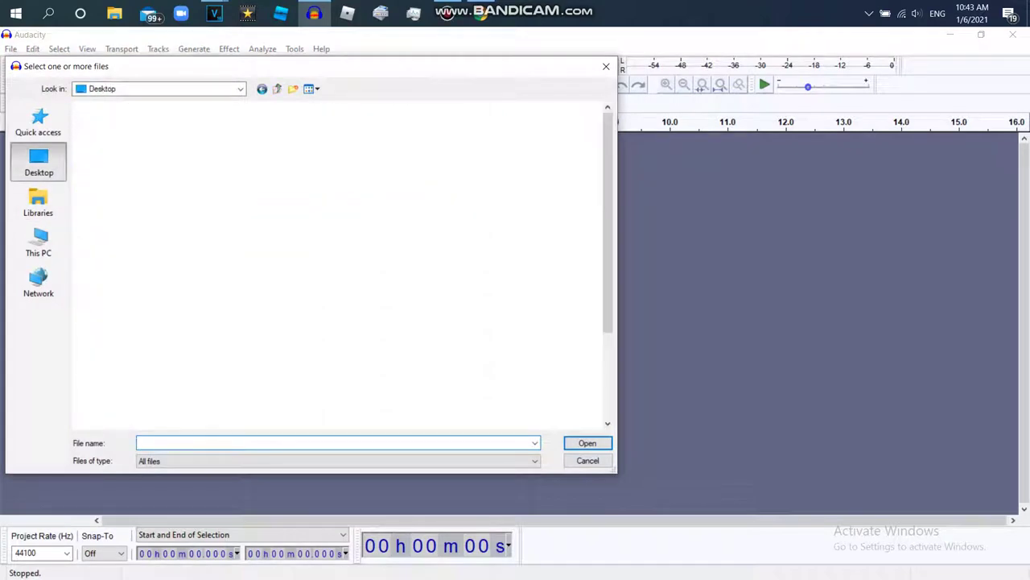
{"action": "left_click", "coordinate": [37, 242]}
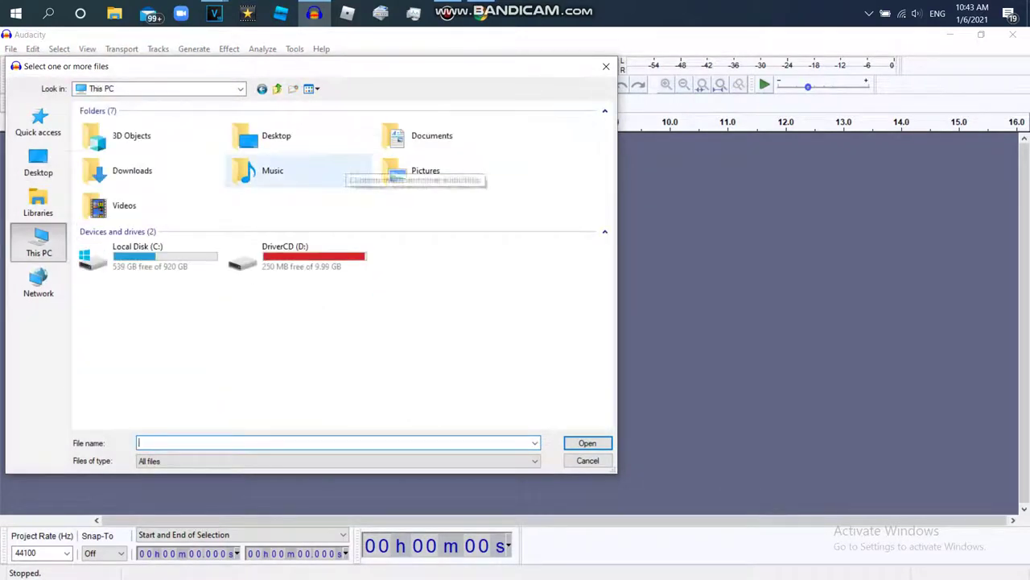
{"action": "double_click", "coordinate": [132, 171]}
{"action": "type", "text": "ag"}
{"action": "left_click", "coordinate": [38, 241]}
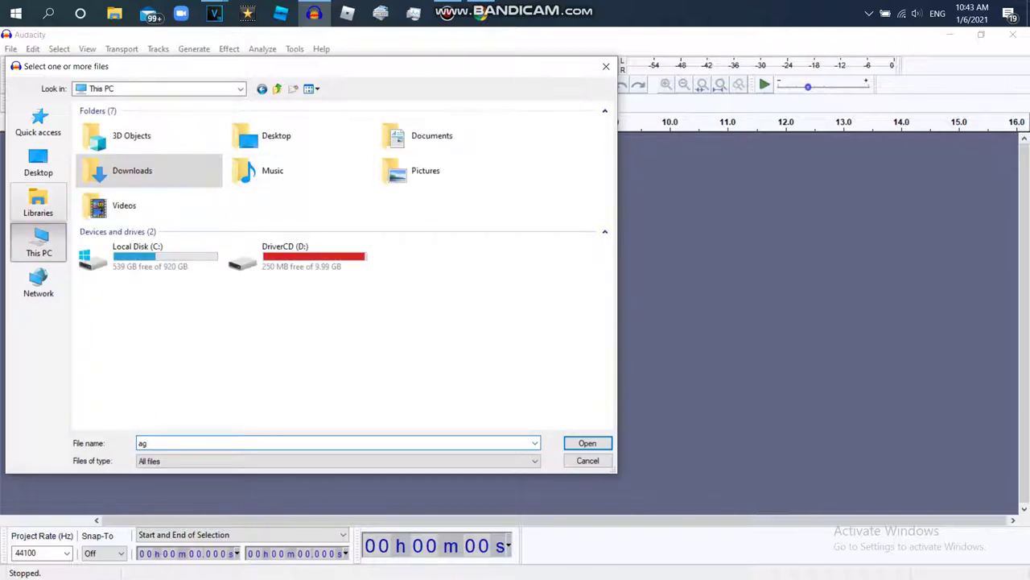
{"action": "left_click", "coordinate": [37, 202]}
{"action": "left_click", "coordinate": [38, 241]}
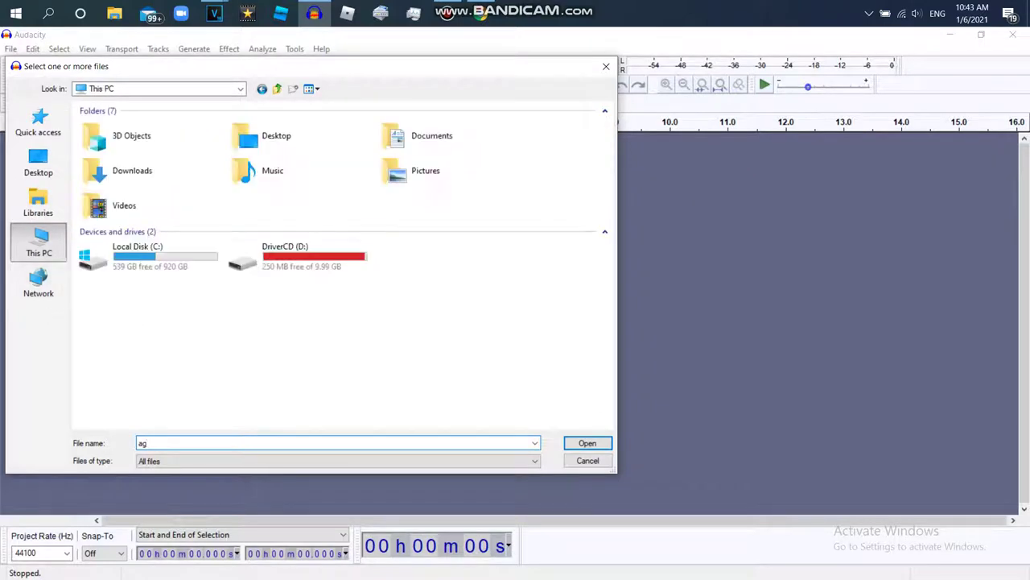
{"action": "left_click", "coordinate": [38, 161]}
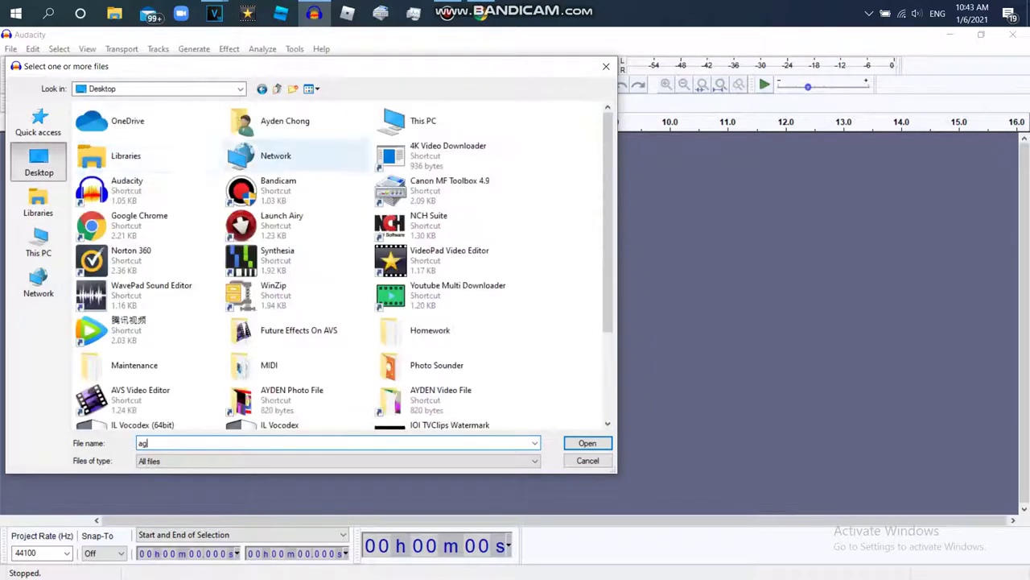
{"action": "double_click", "coordinate": [435, 394]}
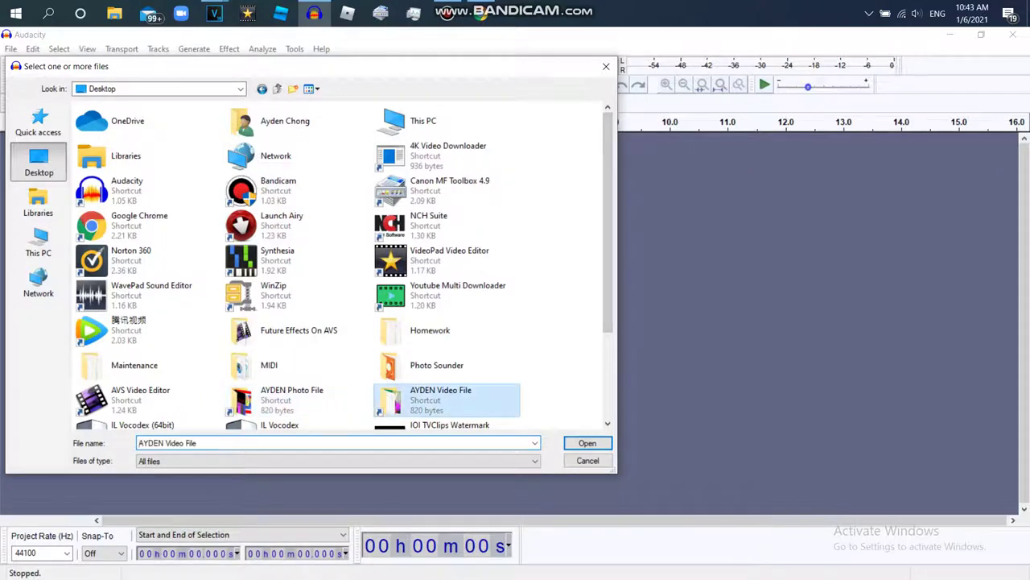
{"action": "type", "text": "ag"}
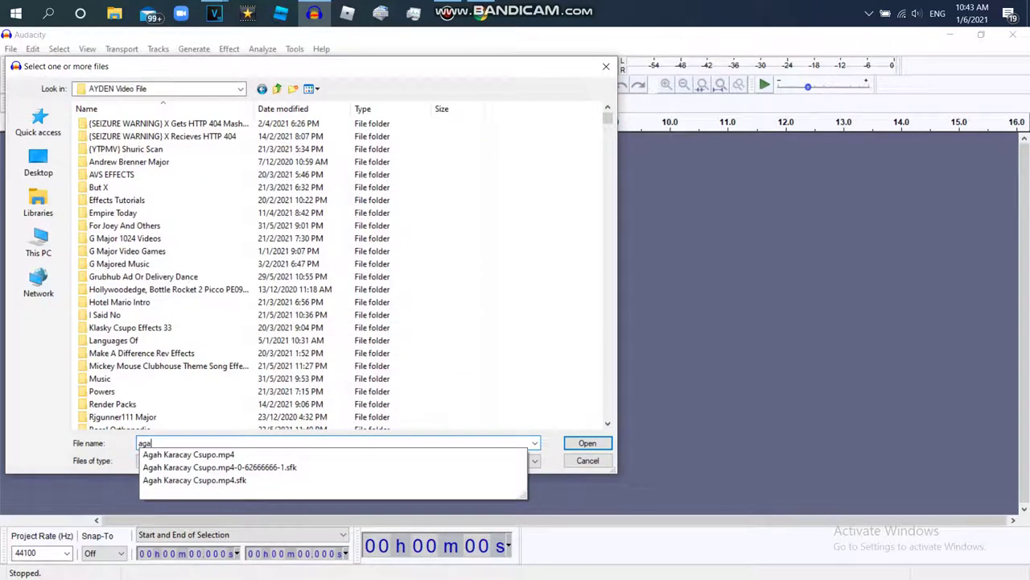
{"action": "type", "text": "a"}
{"action": "left_click", "coordinate": [606, 66]}
{"action": "mouse_move", "coordinate": [214, 14]}
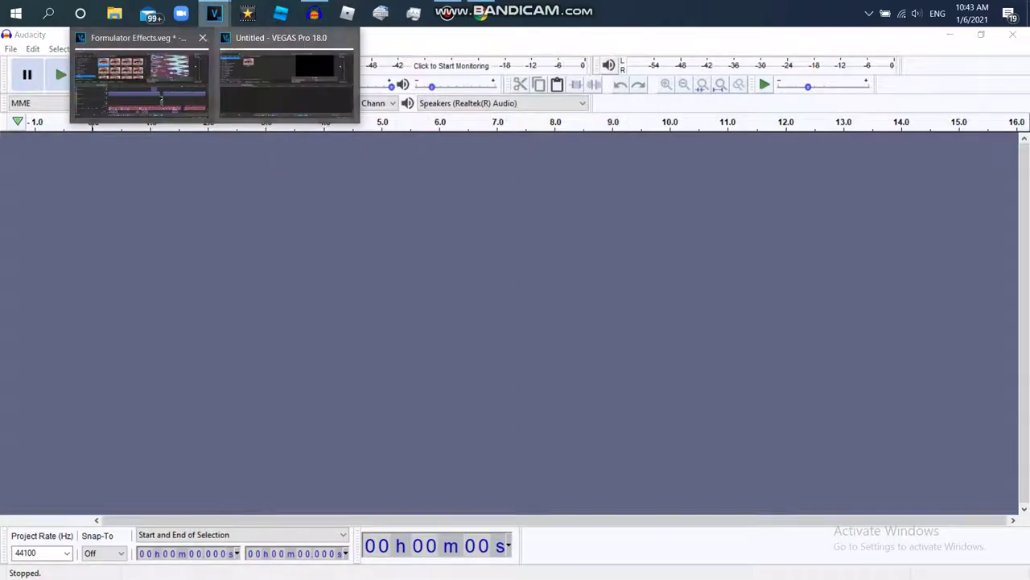
- Open Agah Karacay Csupo in Ives.wmv from Downloads > AYDEN Video File into the project
{"action": "left_click", "coordinate": [140, 81]}
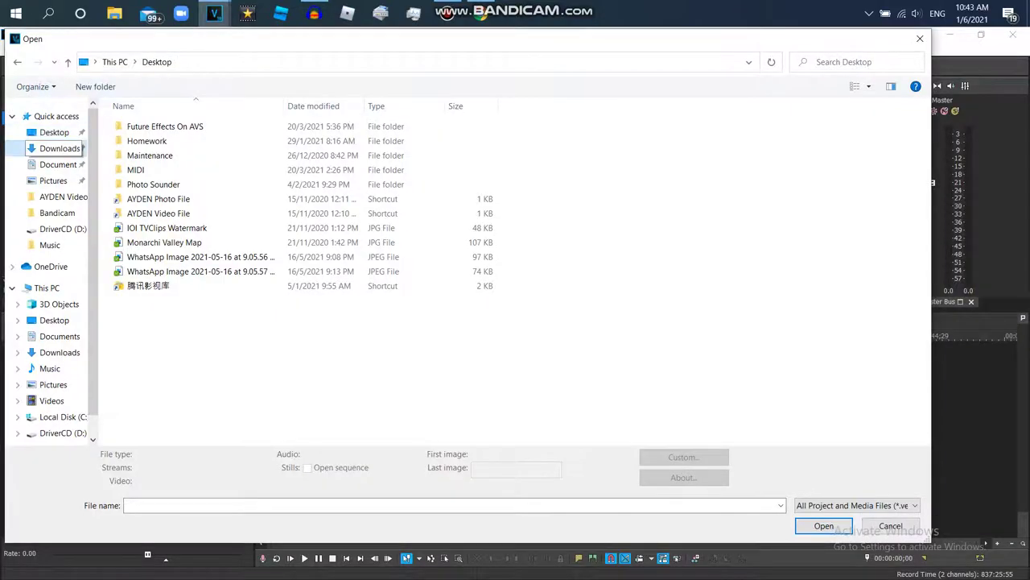
{"action": "left_click", "coordinate": [59, 148]}
{"action": "left_click", "coordinate": [64, 196]}
{"action": "left_click", "coordinate": [451, 504]}
{"action": "type", "text": "agah"}
{"action": "left_click", "coordinate": [200, 394]}
{"action": "left_click_drag", "start_coordinate": [210, 504], "coordinate": [234, 504]}
{"action": "key", "text": "BackSpace"}
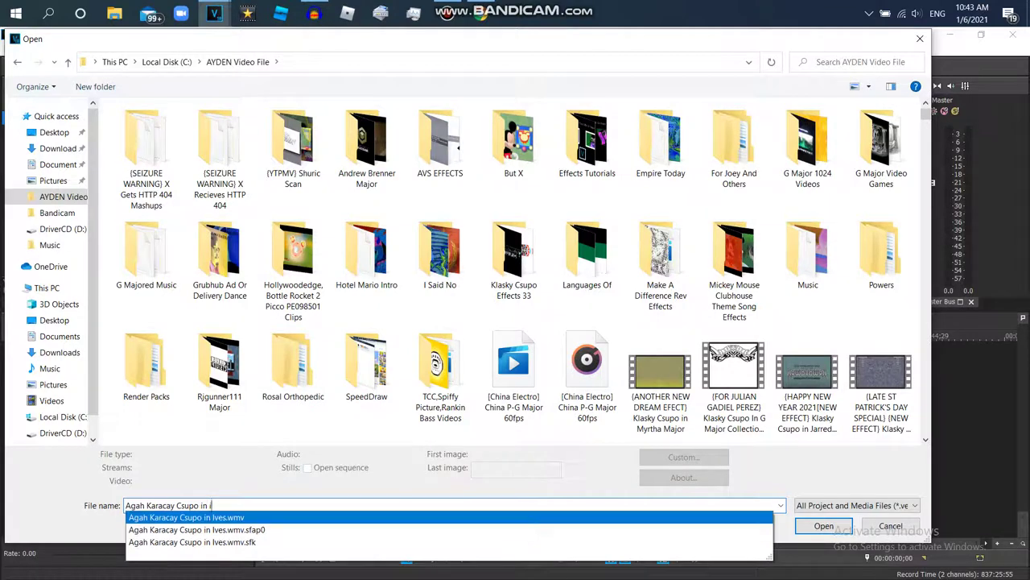
{"action": "left_click", "coordinate": [177, 520]}
{"action": "key", "text": "Return"}
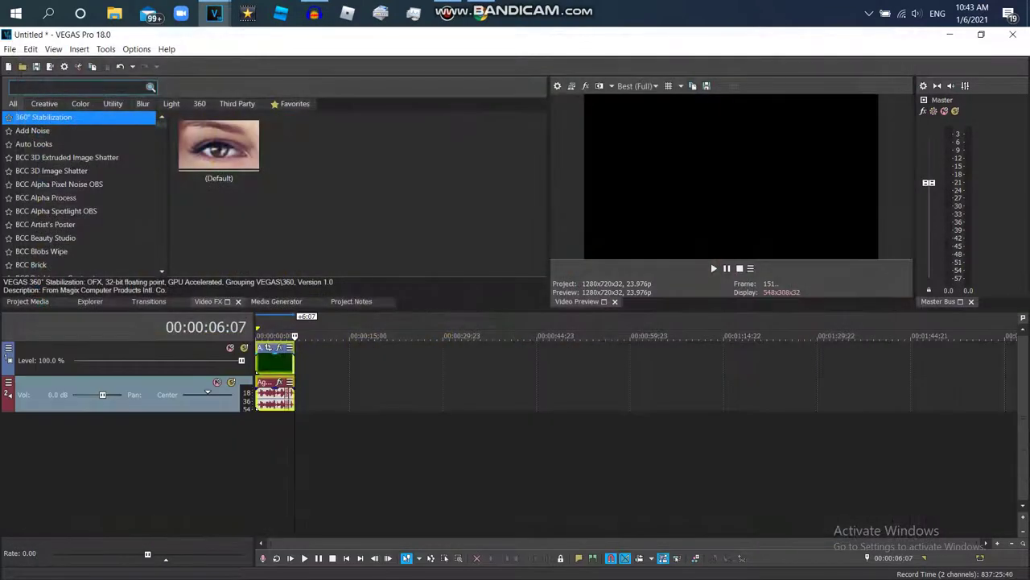
- Select the whole clip and bring up the Render As dialog
{"action": "double_click", "coordinate": [275, 362]}
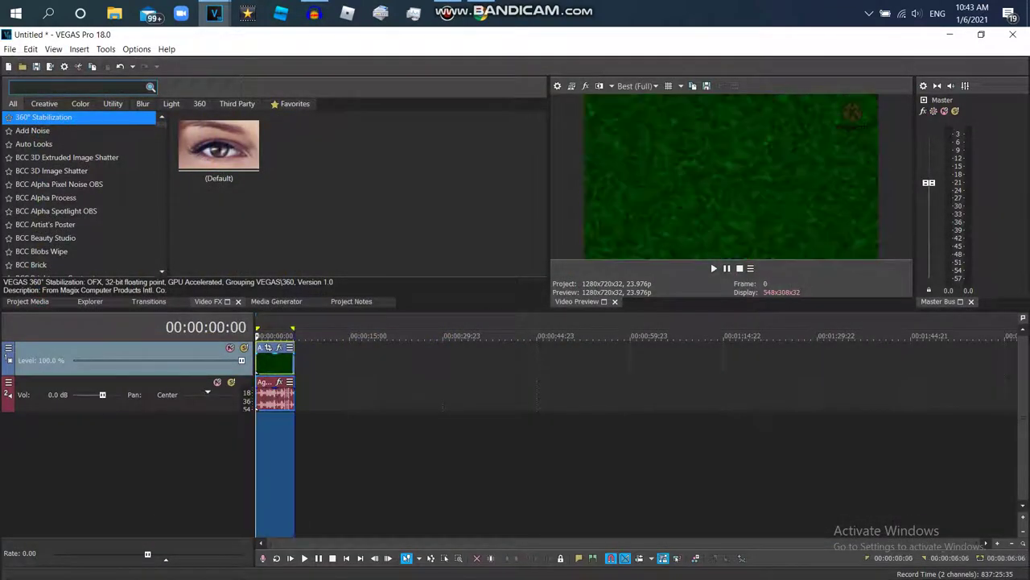
{"action": "left_click", "coordinate": [9, 49]}
{"action": "key", "text": "Return"}
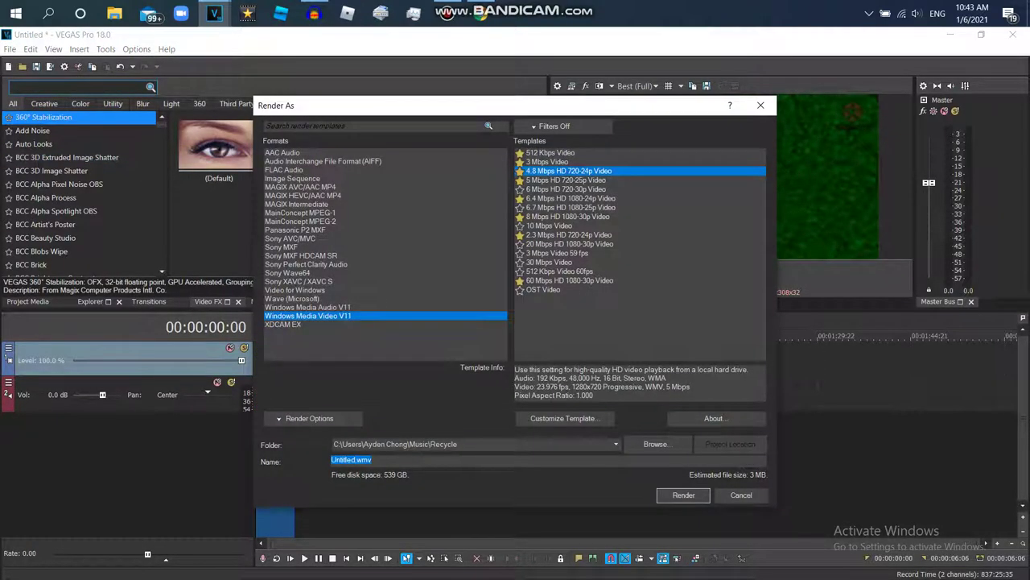
- Render the clip as a 96,000 Hz 32-bit float stereo WAV, Agah Karacay Csupo in Ives.wav
{"action": "left_click", "coordinate": [291, 299]}
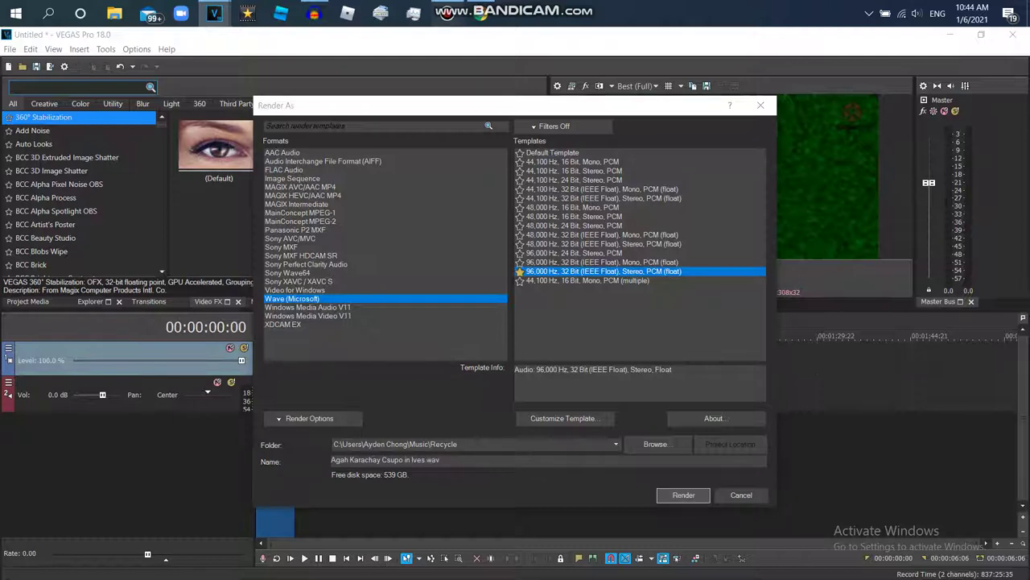
{"action": "left_click", "coordinate": [449, 14]}
{"action": "mouse_move", "coordinate": [314, 15]}
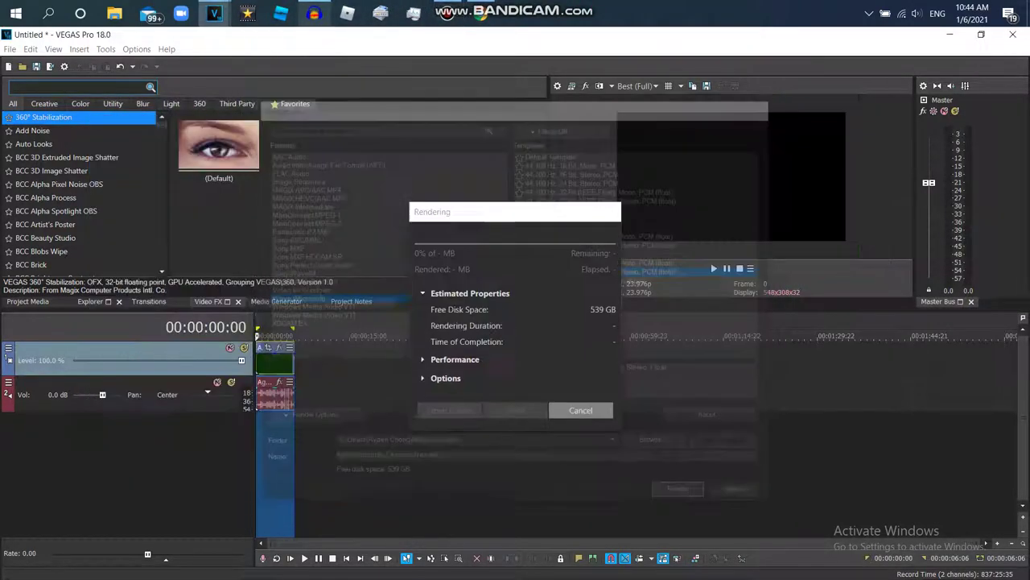
{"action": "left_click", "coordinate": [314, 14]}
{"action": "left_click", "coordinate": [10, 48]}
- Import the Agah Karachay Csupo in Ives WAV into Audacity
{"action": "mouse_move", "coordinate": [34, 161]}
{"action": "left_click", "coordinate": [166, 161]}
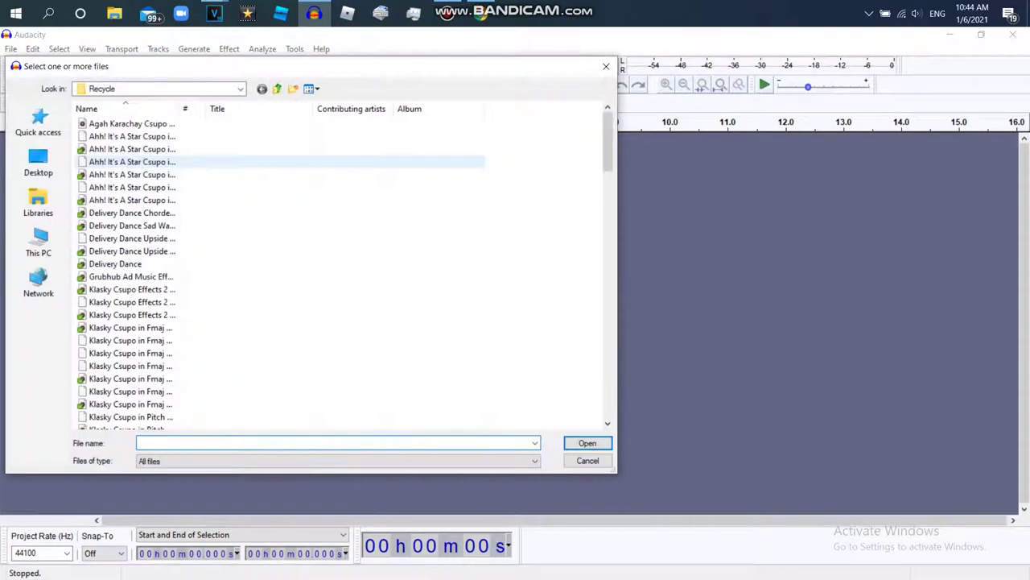
{"action": "double_click", "coordinate": [132, 123]}
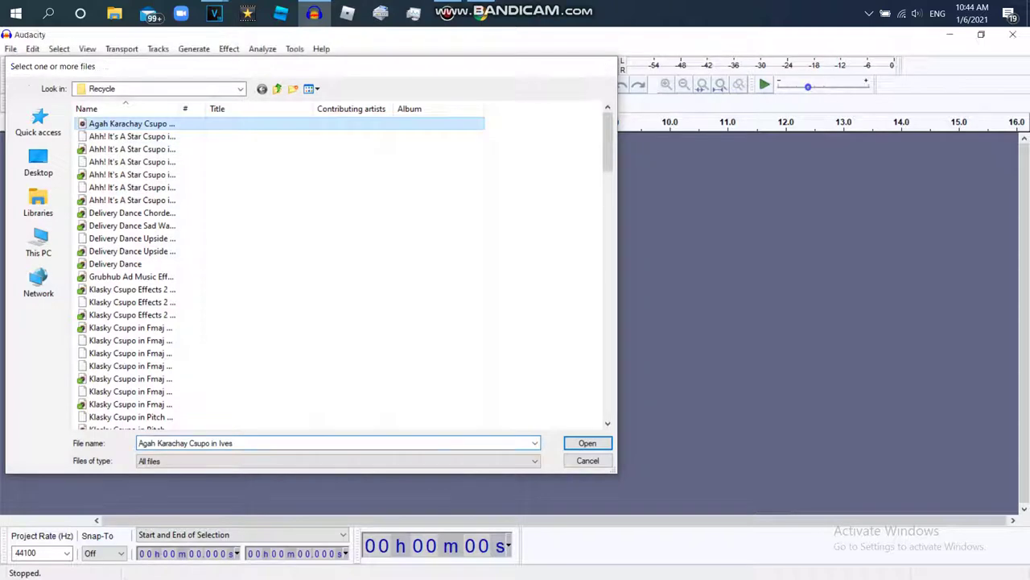
- Select the whole track and apply Sliding Stretch with a final pitch of −12 semitones
{"action": "left_click", "coordinate": [230, 48]}
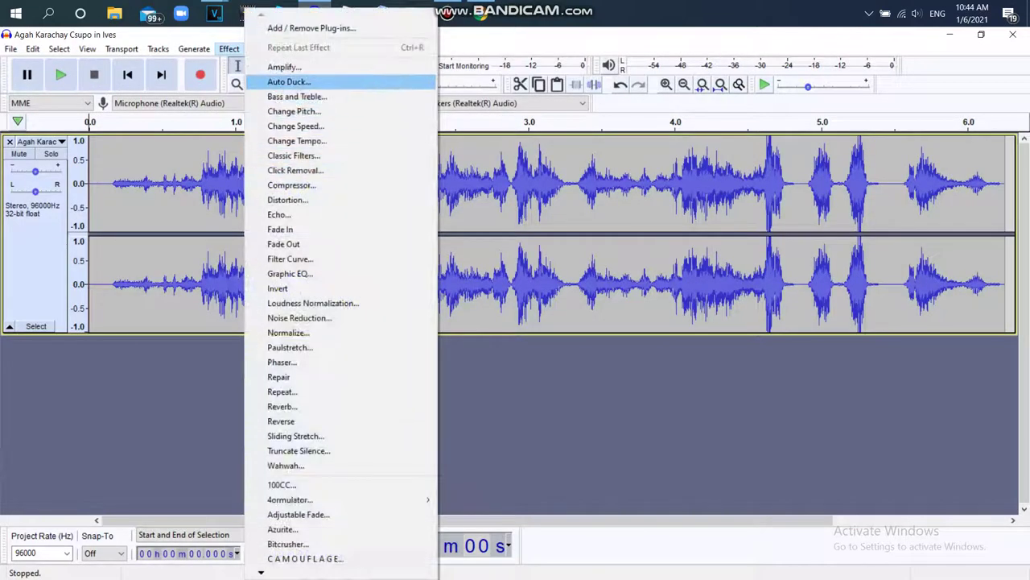
{"action": "left_click", "coordinate": [203, 185]}
{"action": "key", "text": "ctrl+a"}
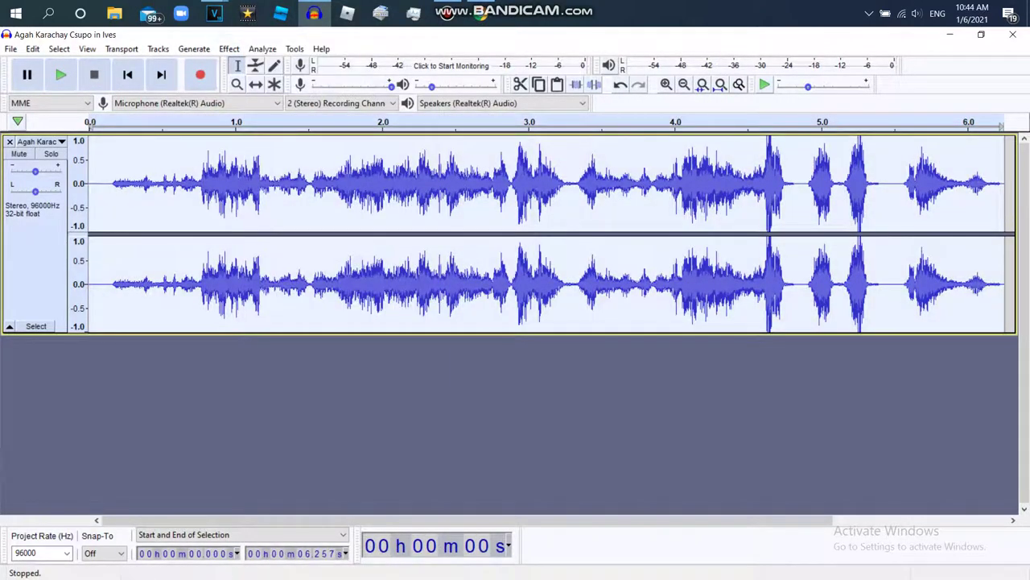
{"action": "left_click", "coordinate": [230, 48]}
{"action": "left_click", "coordinate": [290, 434]}
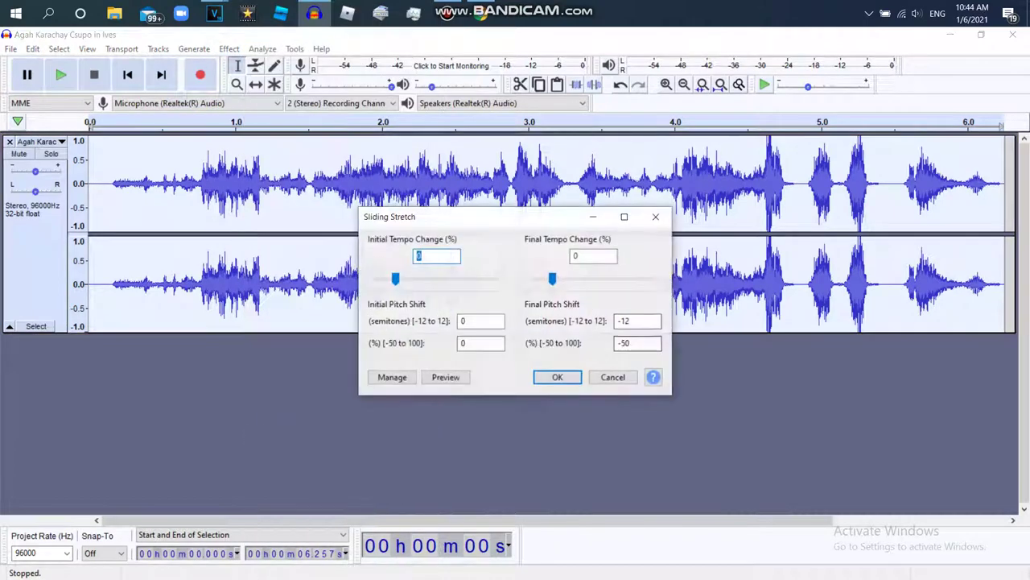
{"action": "left_click", "coordinate": [559, 379]}
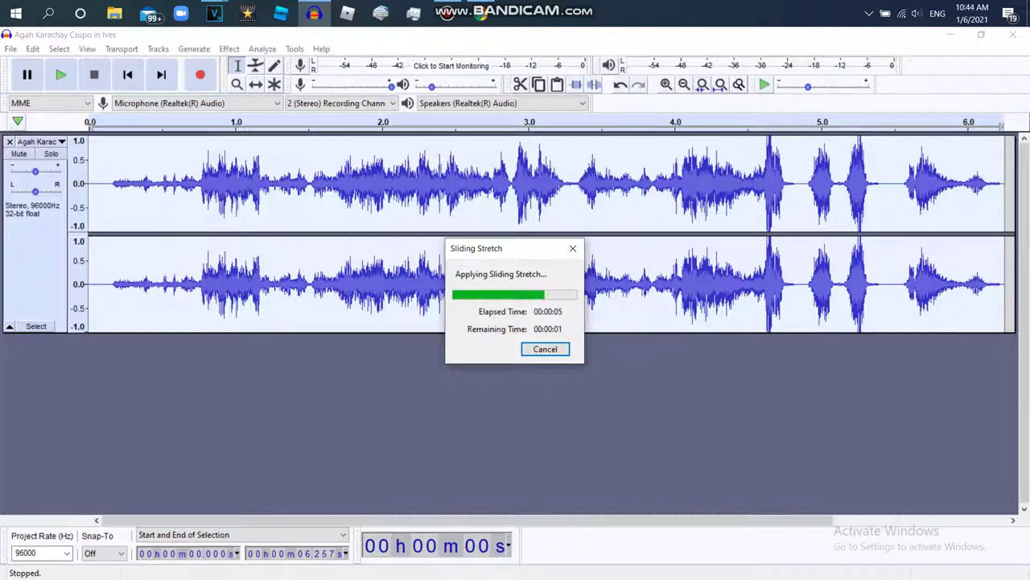
- Repeat the Sliding Stretch on the track three more times
{"action": "left_click", "coordinate": [229, 48]}
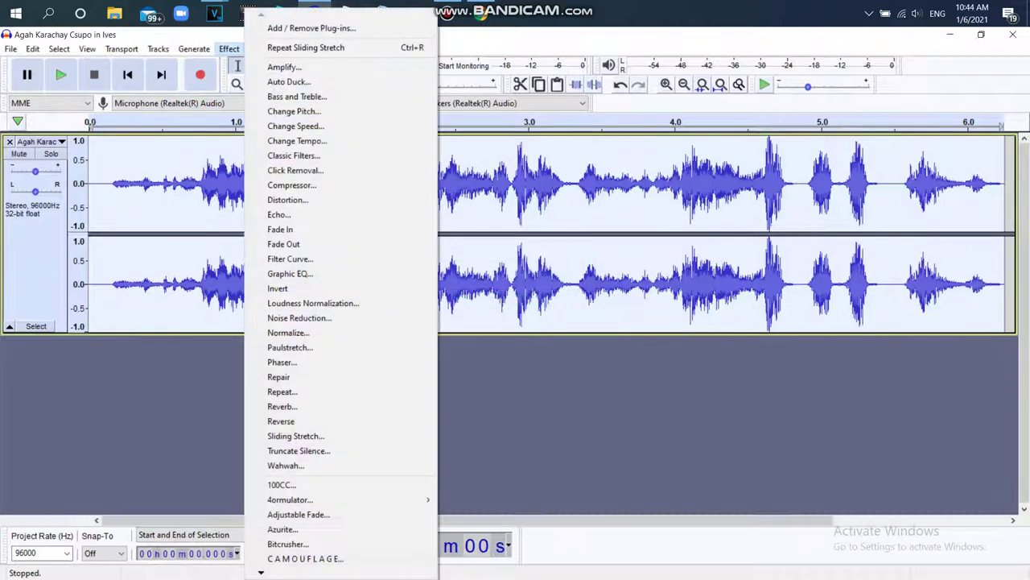
{"action": "left_click", "coordinate": [306, 47]}
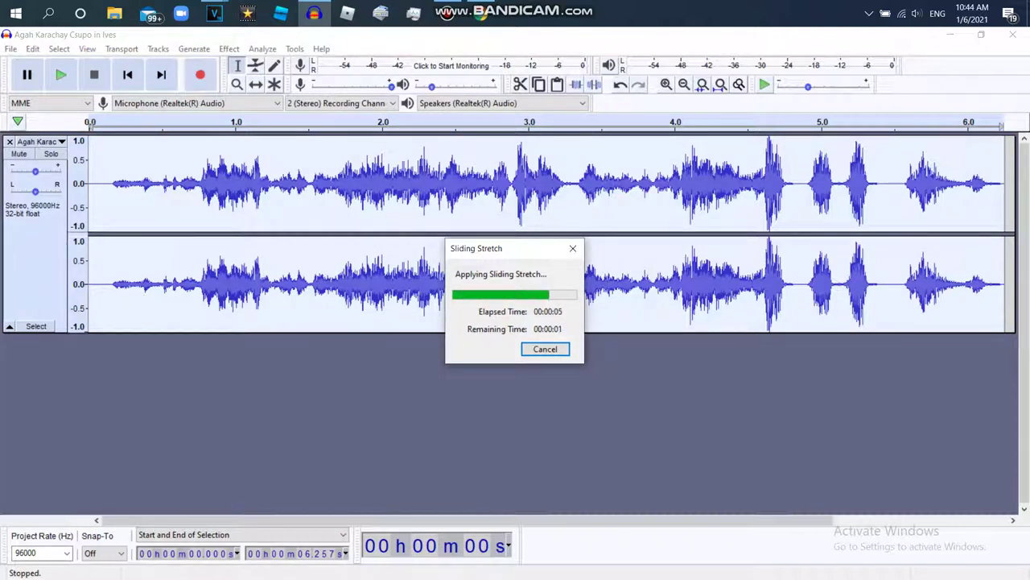
{"action": "left_click", "coordinate": [230, 48]}
{"action": "left_click", "coordinate": [305, 45]}
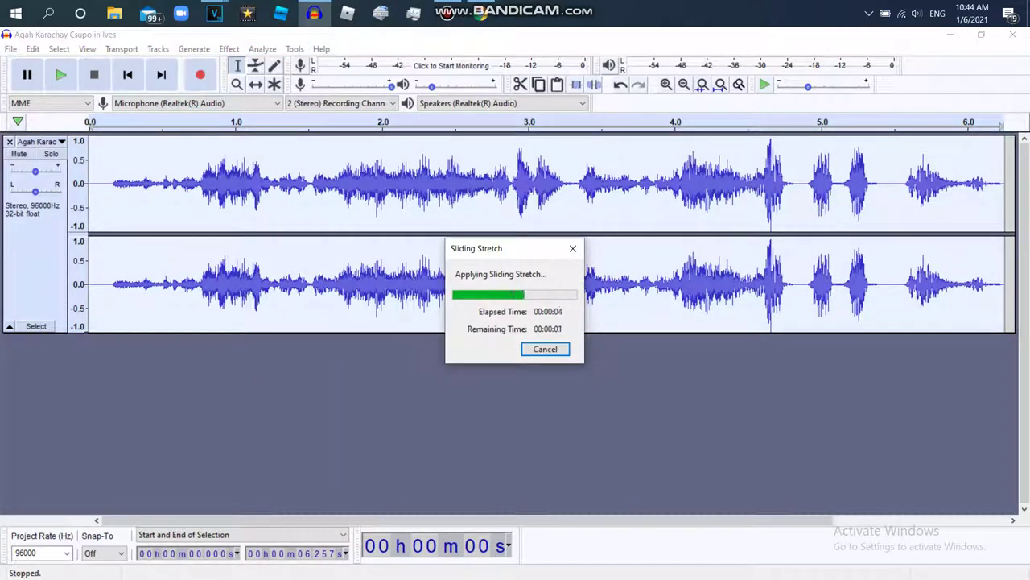
{"action": "left_click", "coordinate": [230, 48]}
{"action": "left_click", "coordinate": [306, 45]}
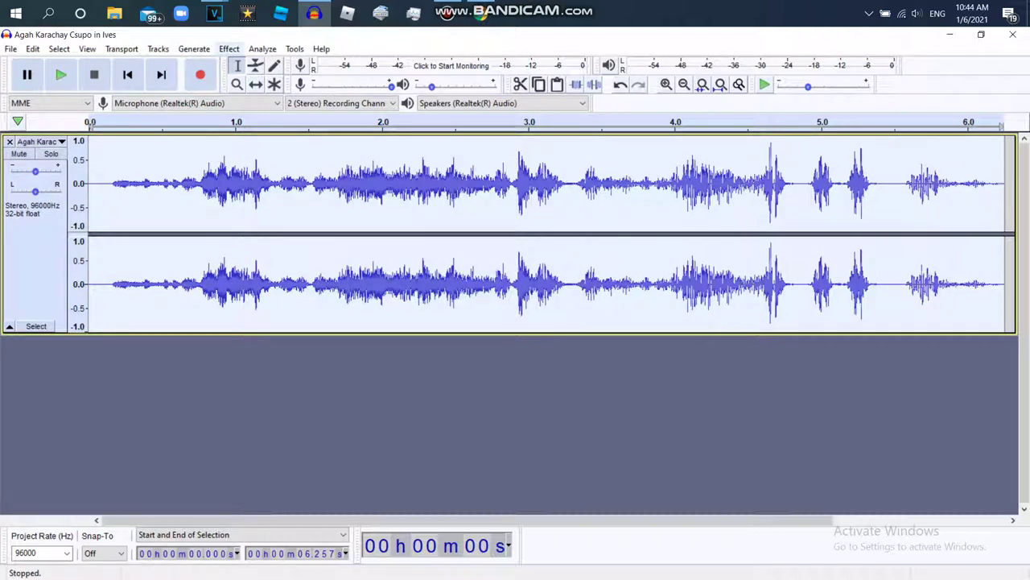
- Run Repeat Sliding Stretch three more times on the whole track
{"action": "left_click", "coordinate": [229, 48]}
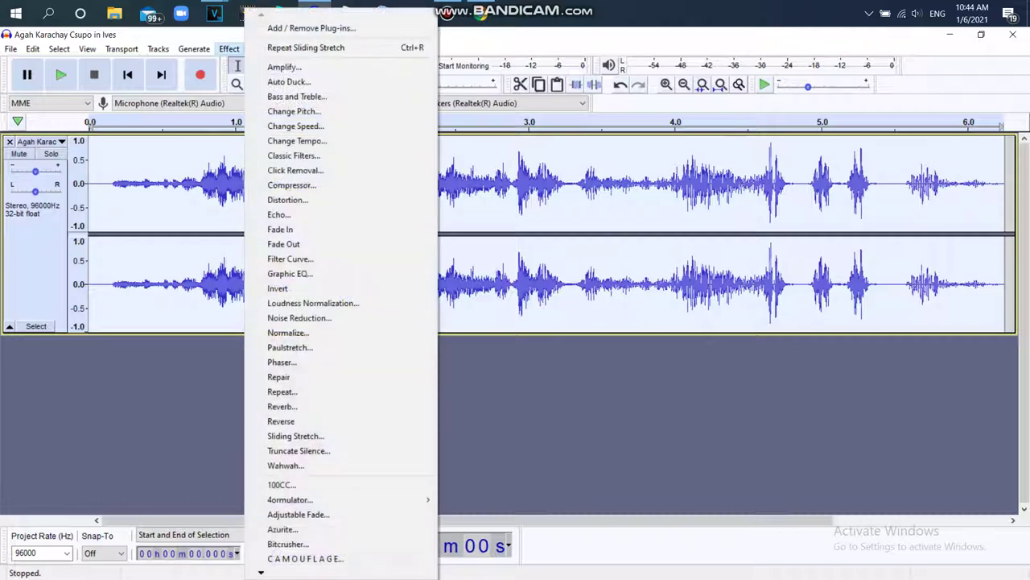
{"action": "left_click", "coordinate": [306, 46]}
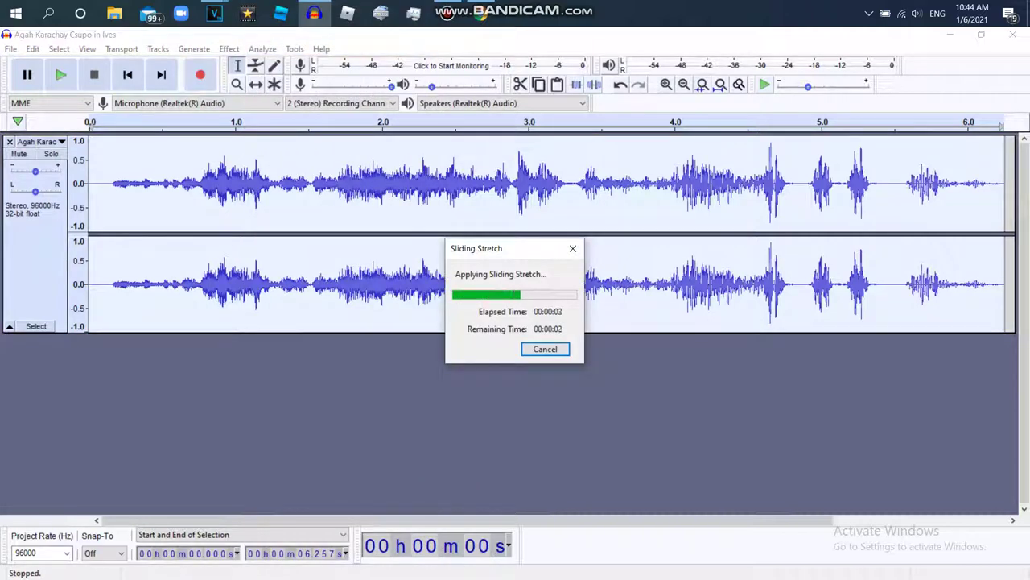
{"action": "left_click", "coordinate": [229, 48]}
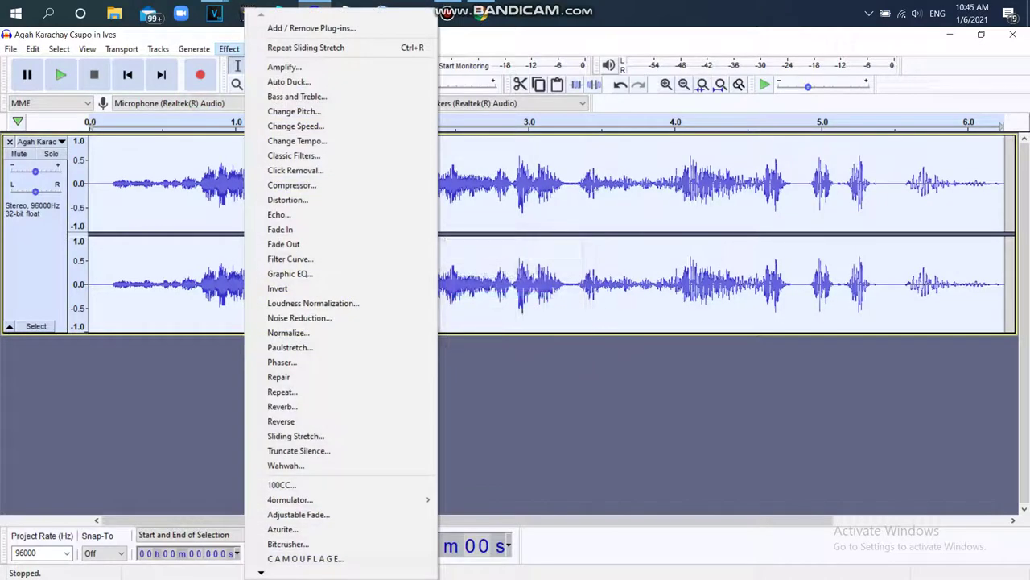
{"action": "left_click", "coordinate": [306, 46]}
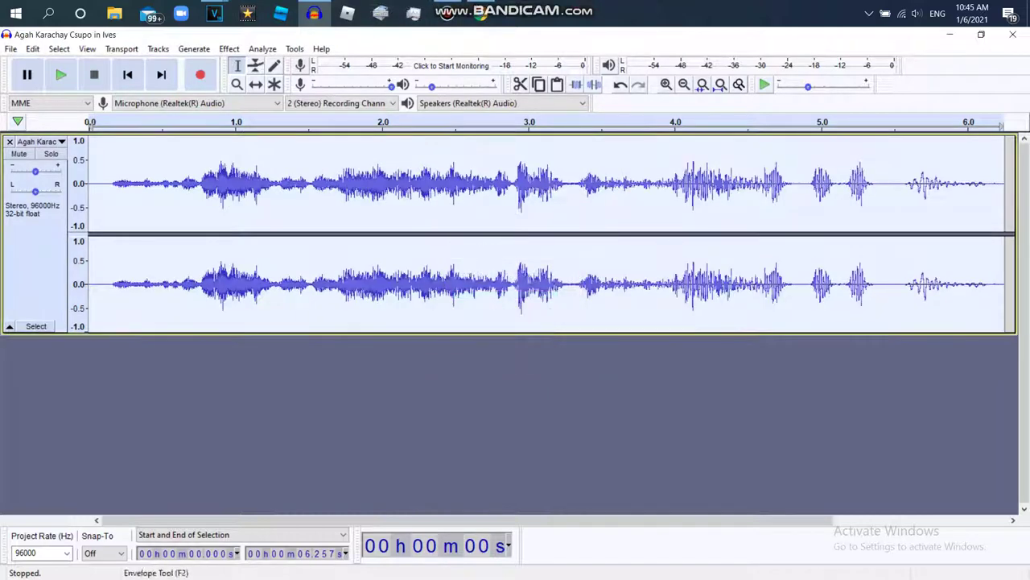
{"action": "left_click", "coordinate": [229, 48]}
{"action": "left_click", "coordinate": [306, 48]}
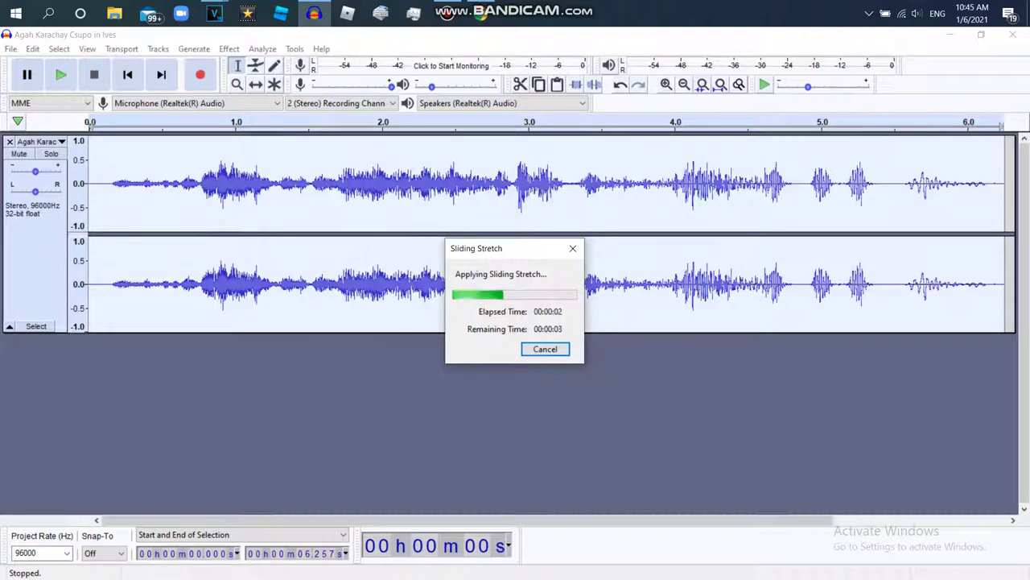
{"action": "left_click", "coordinate": [58, 48]}
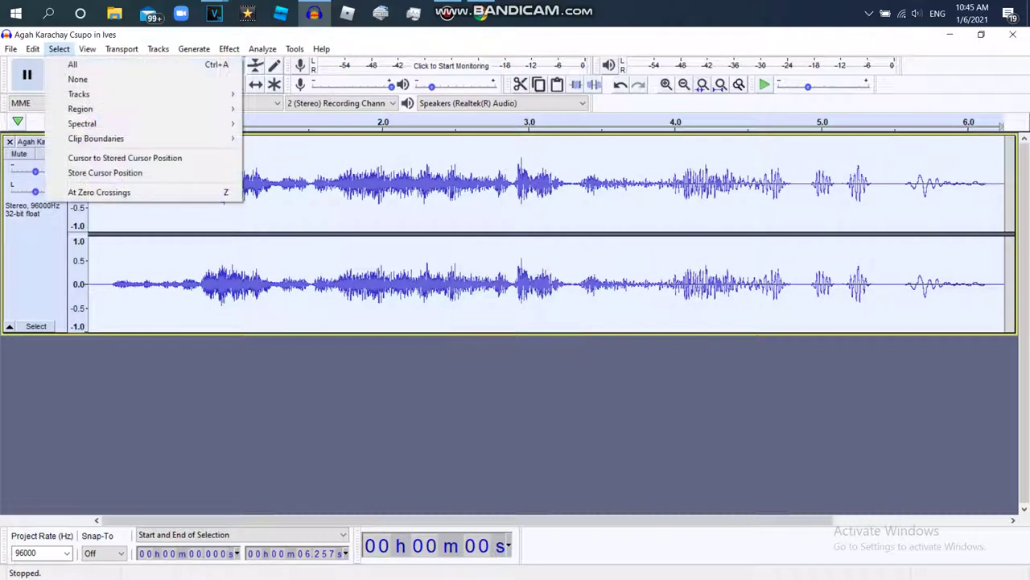
- Undo the Sliding Stretch passes one after another to compare the earlier states
{"action": "mouse_move", "coordinate": [32, 48]}
{"action": "left_click", "coordinate": [80, 64]}
{"action": "left_click", "coordinate": [32, 48]}
{"action": "left_click", "coordinate": [81, 64]}
{"action": "left_click", "coordinate": [32, 49]}
{"action": "left_click", "coordinate": [81, 64]}
{"action": "left_click", "coordinate": [33, 48]}
{"action": "left_click", "coordinate": [81, 65]}
{"action": "left_click", "coordinate": [32, 48]}
{"action": "left_click", "coordinate": [81, 64]}
{"action": "left_click", "coordinate": [32, 49]}
{"action": "left_click", "coordinate": [80, 64]}
{"action": "left_click", "coordinate": [32, 49]}
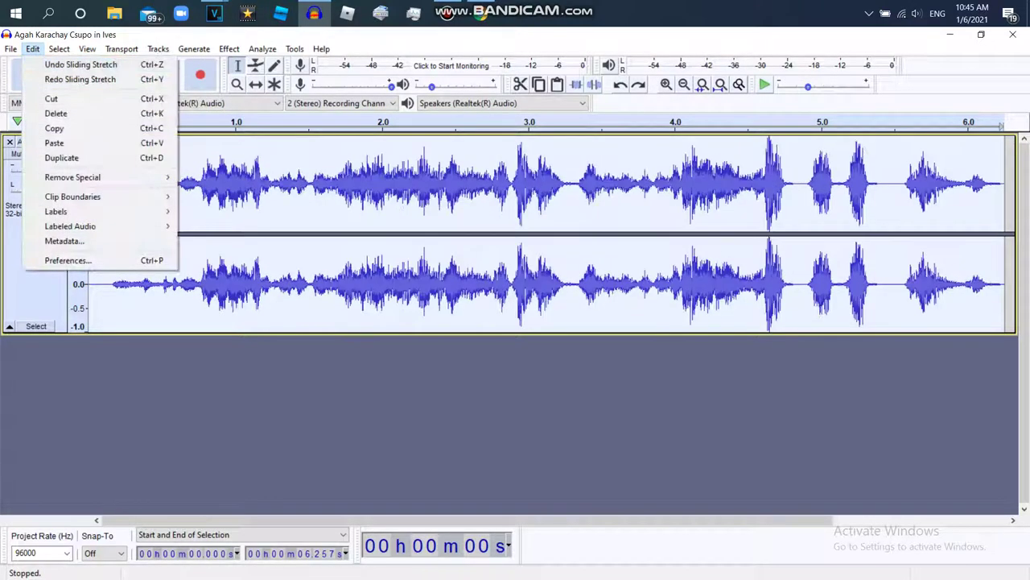
{"action": "left_click", "coordinate": [81, 65]}
- Redo the stretches so the low-pitched version stands, then play back the result
{"action": "left_click", "coordinate": [32, 48]}
{"action": "left_click", "coordinate": [80, 79]}
{"action": "left_click", "coordinate": [33, 48]}
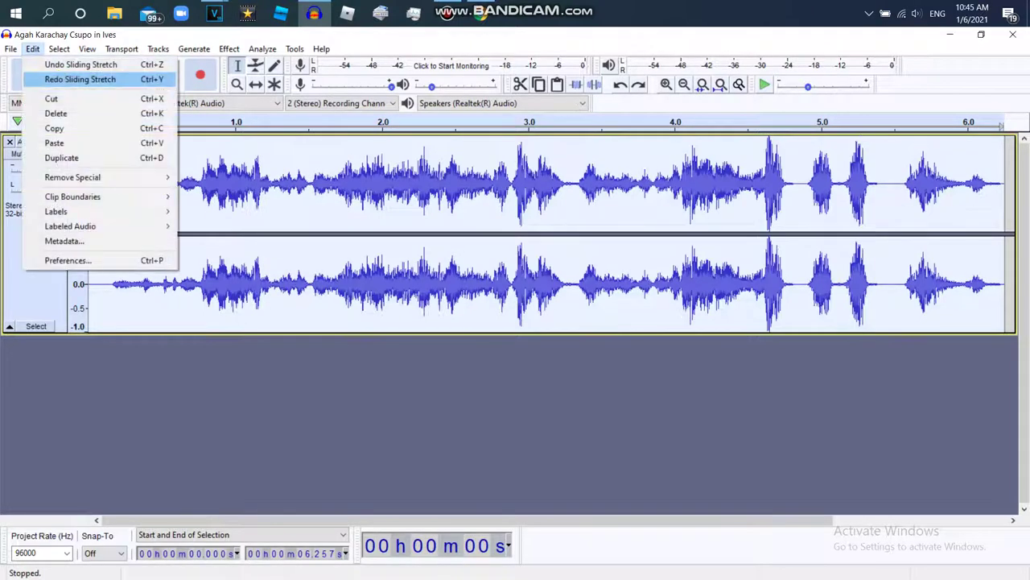
{"action": "left_click", "coordinate": [80, 79]}
{"action": "left_click", "coordinate": [32, 48]}
{"action": "left_click", "coordinate": [80, 79]}
{"action": "left_click", "coordinate": [32, 48]}
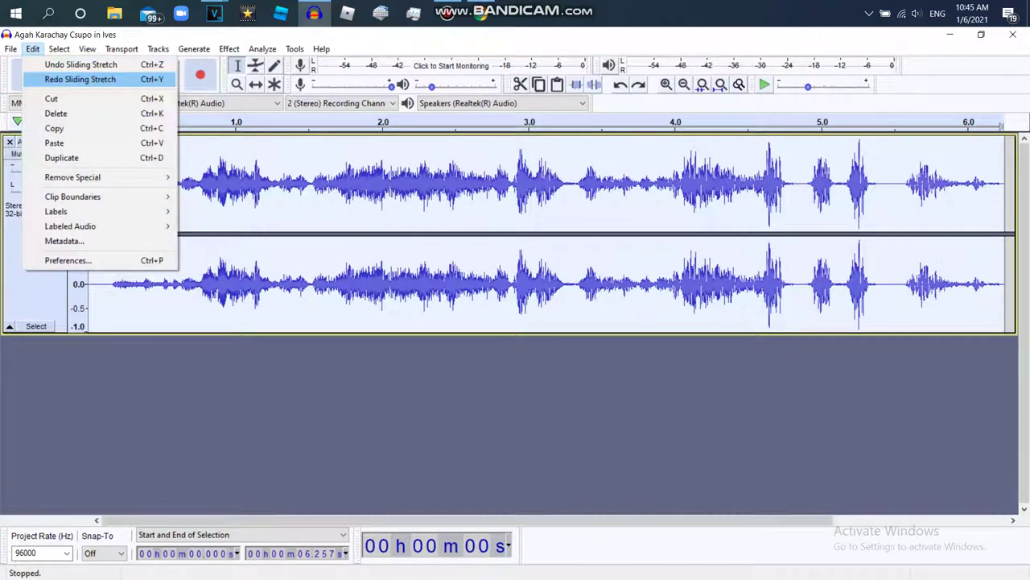
{"action": "left_click", "coordinate": [80, 79]}
{"action": "left_click", "coordinate": [32, 49]}
{"action": "left_click", "coordinate": [80, 64]}
{"action": "left_click", "coordinate": [33, 49]}
{"action": "left_click", "coordinate": [80, 79]}
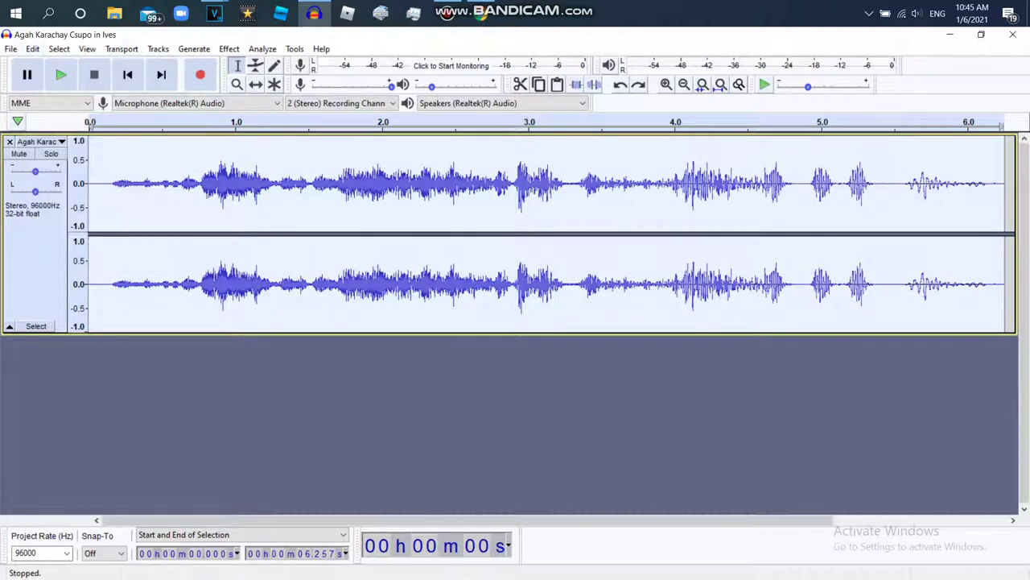
{"action": "left_click", "coordinate": [60, 74]}
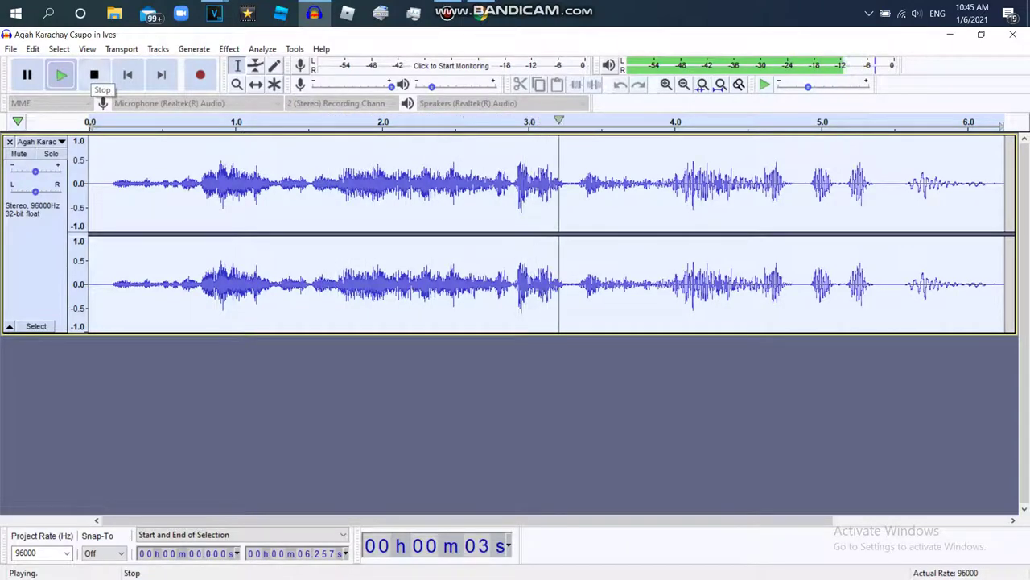
{"action": "key", "text": "alt+Tab"}
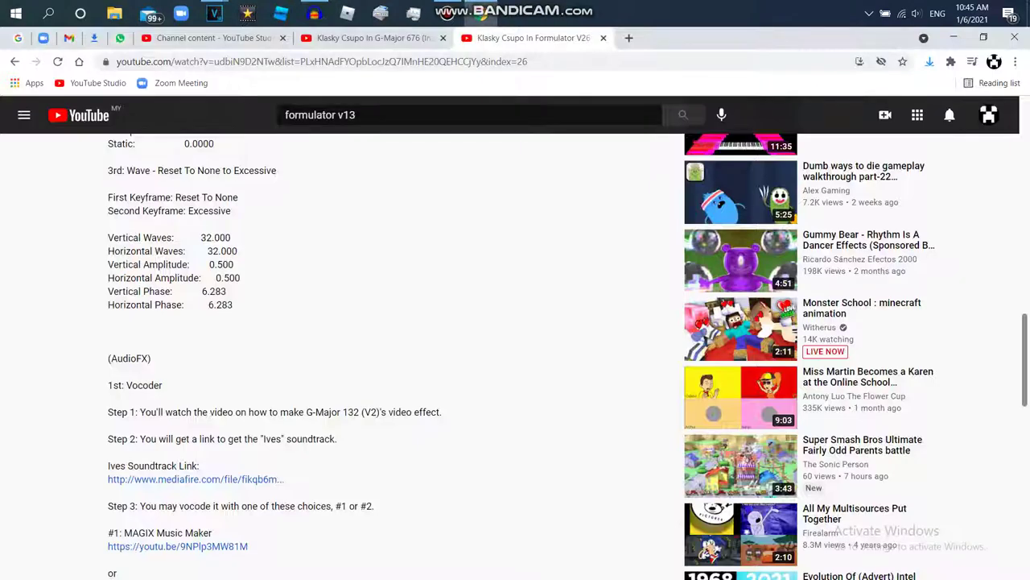
- Restart the Formulator V26 reference video from the top, pause it, and return to Audacity
{"action": "scroll", "coordinate": [515, 354], "scroll_direction": "down", "scroll_amount": 3}
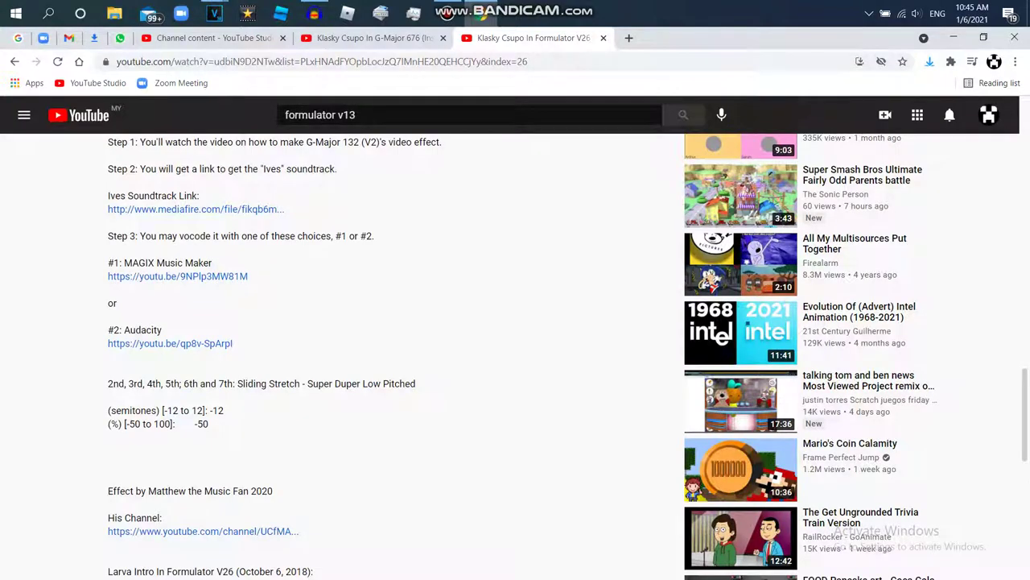
{"action": "key", "text": "Home"}
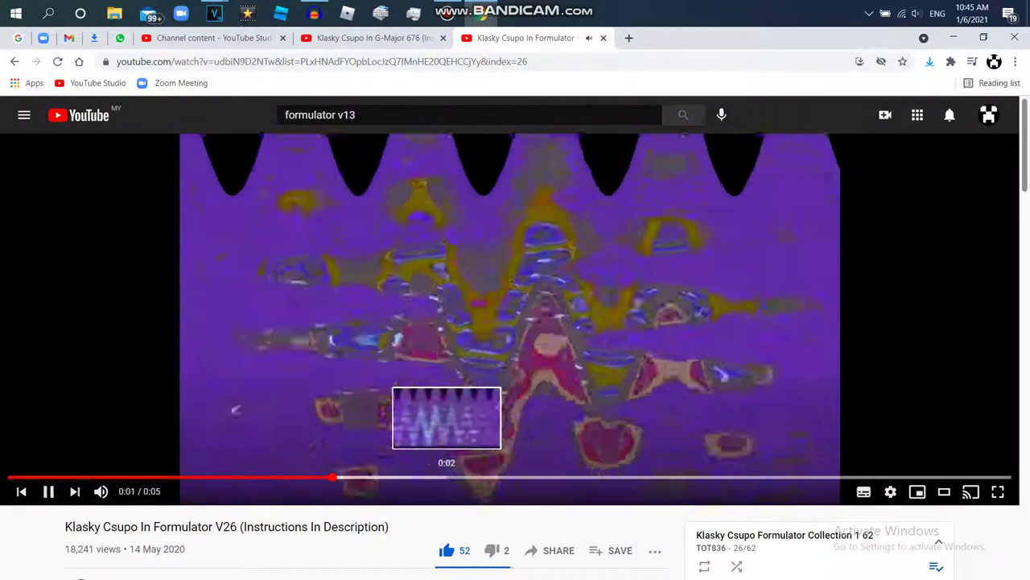
{"action": "key", "text": "space"}
{"action": "key", "text": "alt+Tab"}
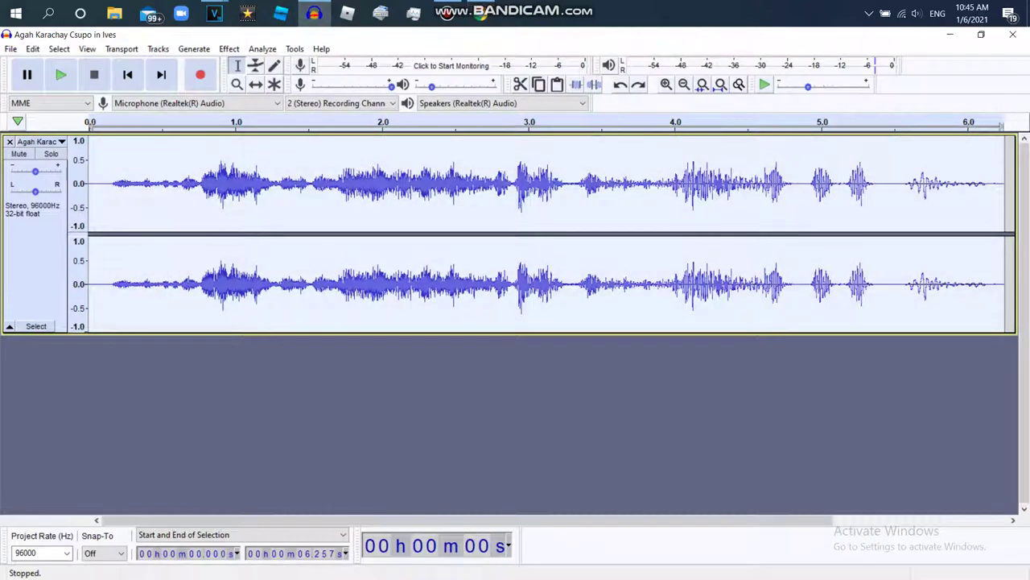
- Check playback, then export the track as the WAV 'Agah Karachay Csupo in Formulator V26'
{"action": "left_click", "coordinate": [62, 75]}
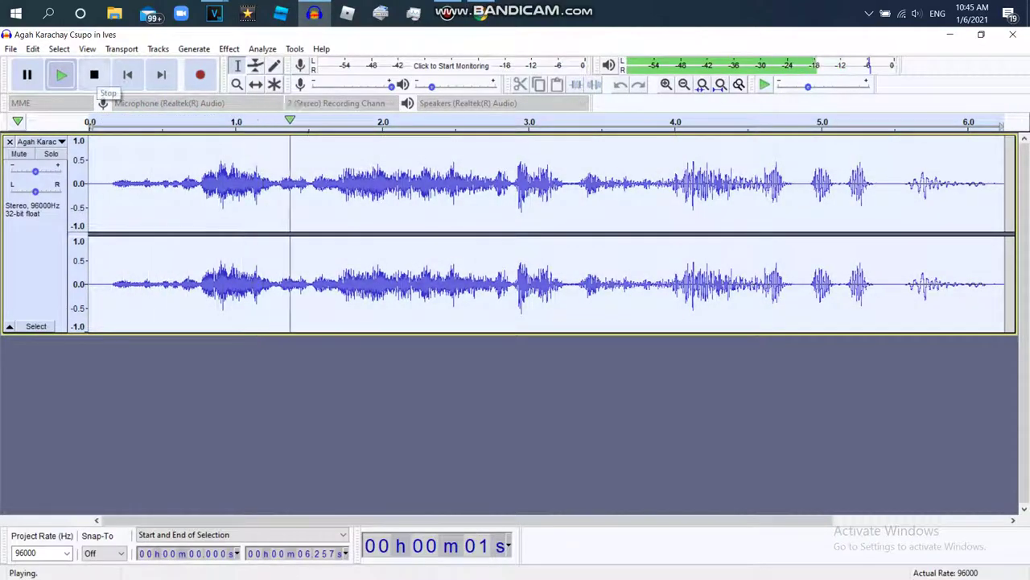
{"action": "left_click", "coordinate": [94, 75]}
{"action": "left_click", "coordinate": [11, 49]}
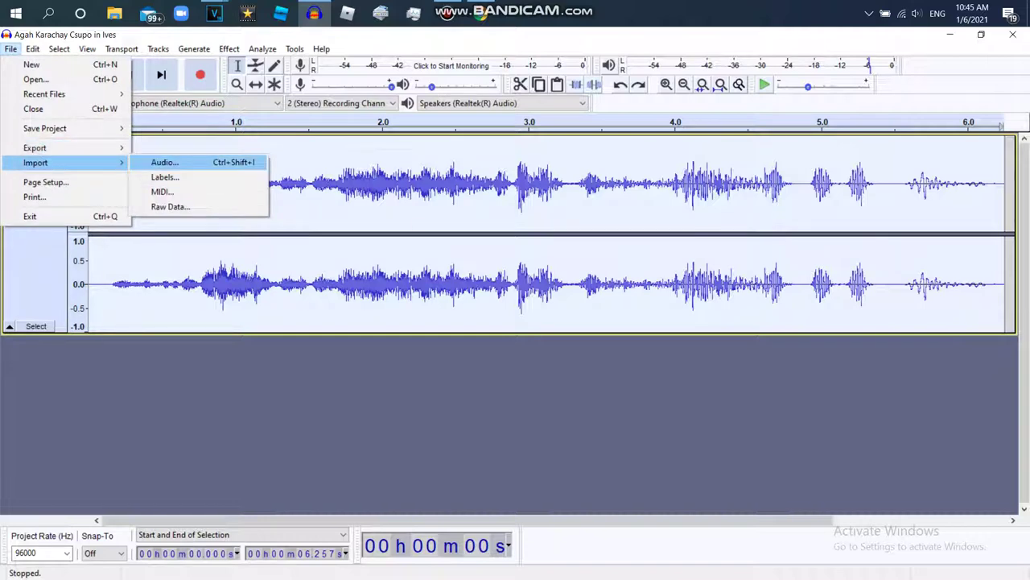
{"action": "mouse_move", "coordinate": [64, 147]}
{"action": "left_click", "coordinate": [175, 162]}
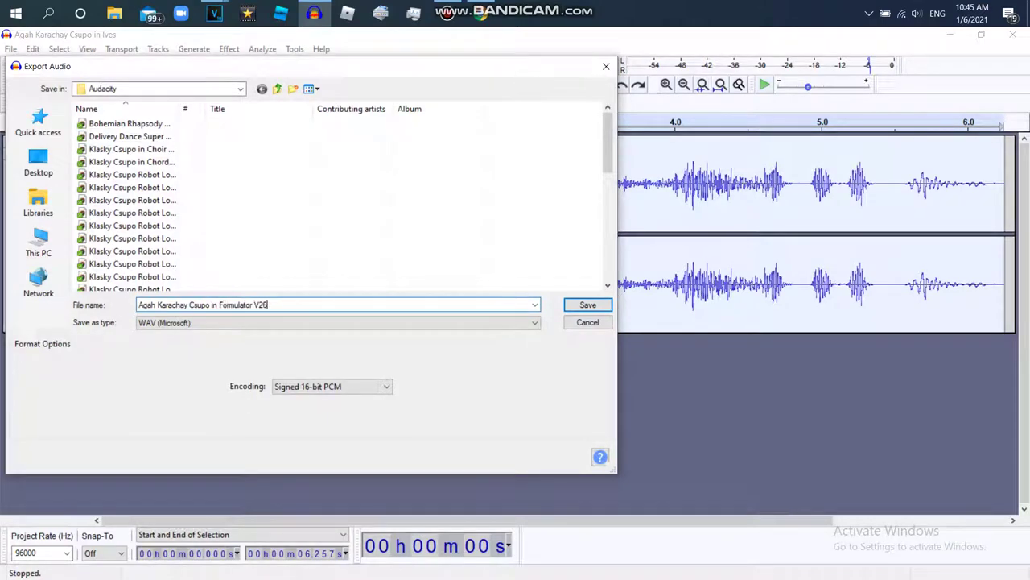
{"action": "key", "text": "Return"}
- Accept the export metadata, close the Audacity project and bring VEGAS Pro back to front
{"action": "key", "text": "Return"}
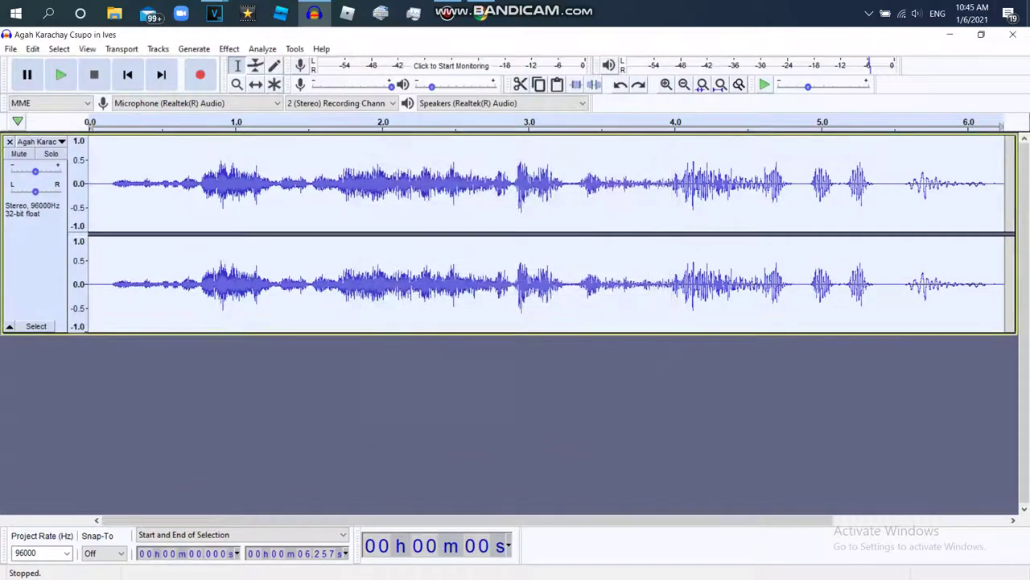
{"action": "left_click", "coordinate": [1012, 34]}
{"action": "key", "text": "Return"}
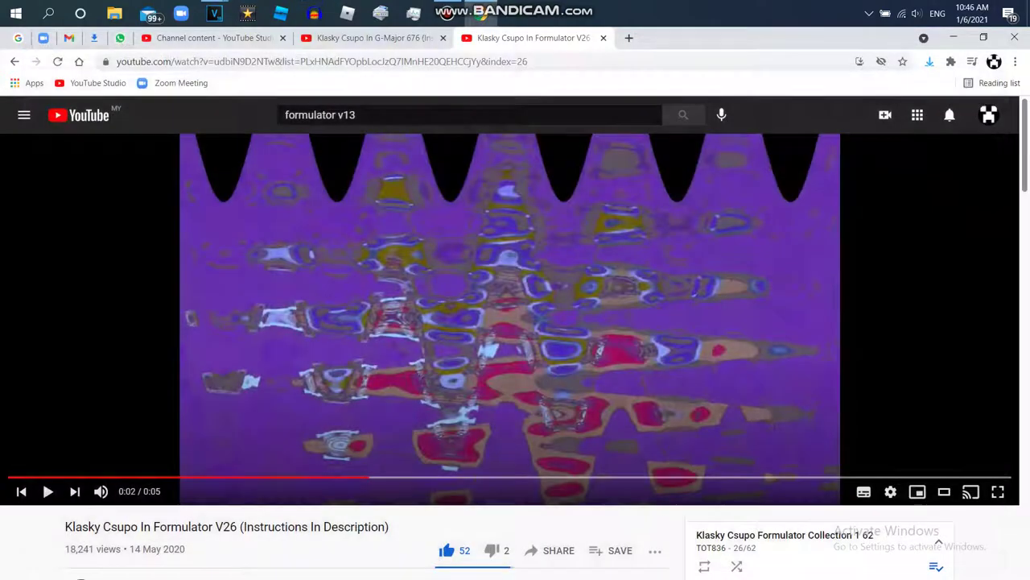
{"action": "left_click", "coordinate": [215, 13]}
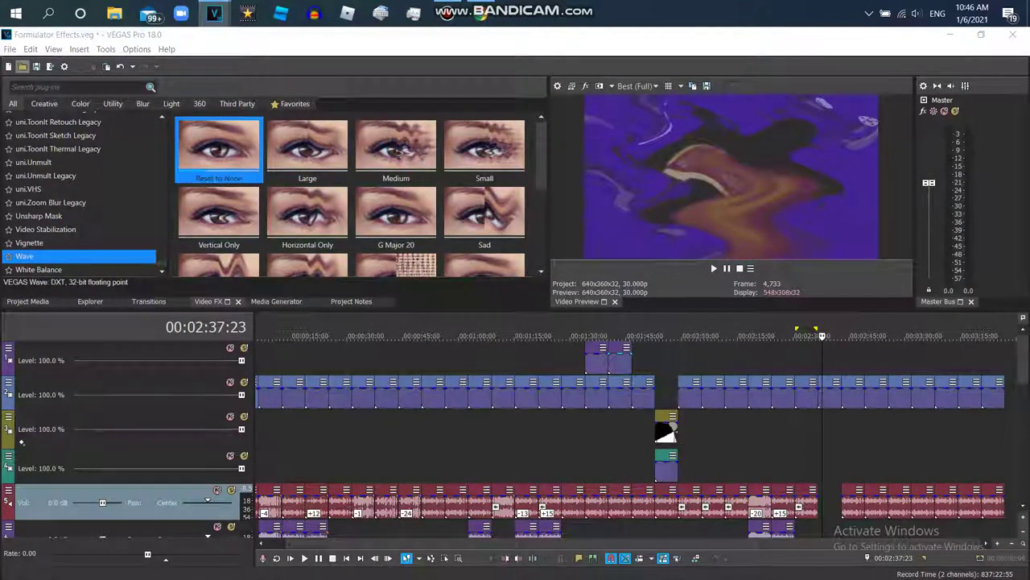
{"action": "key", "text": "ctrl+o"}
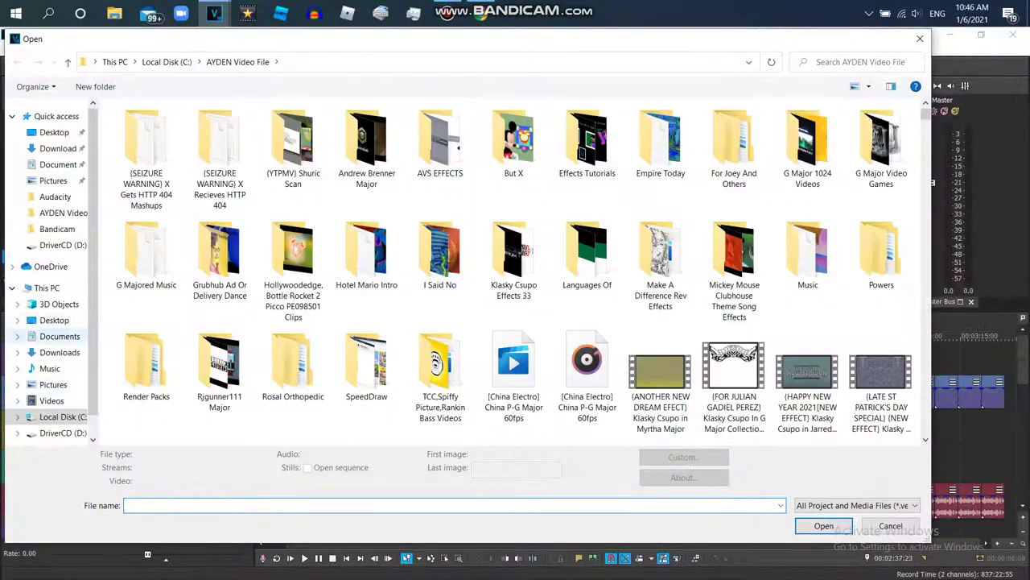
- Open the exported WAV from Documents > Audacity, preview it, then resume the YouTube reference video
{"action": "left_click", "coordinate": [59, 336]}
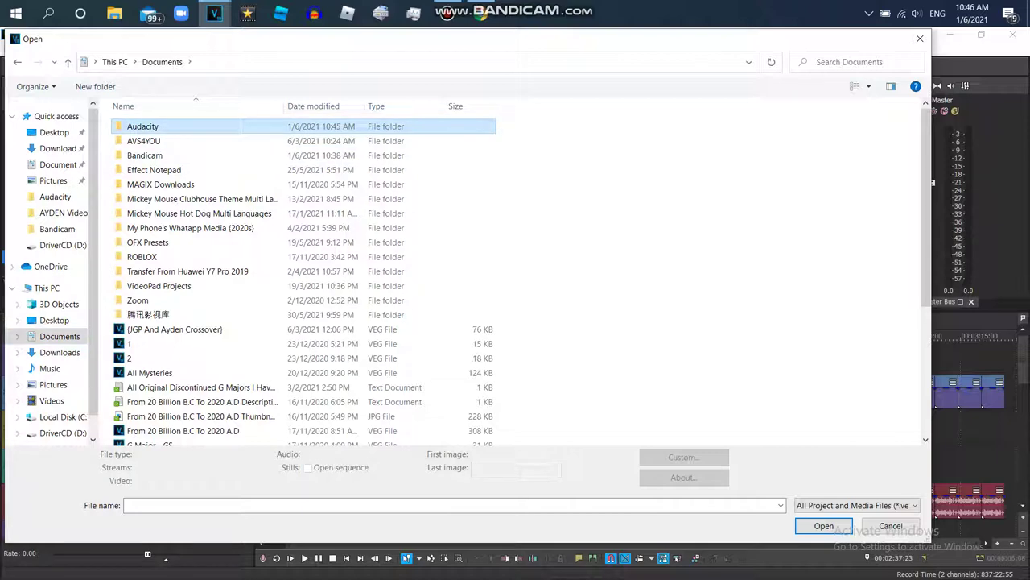
{"action": "key", "text": "Return"}
{"action": "key", "text": "Return"}
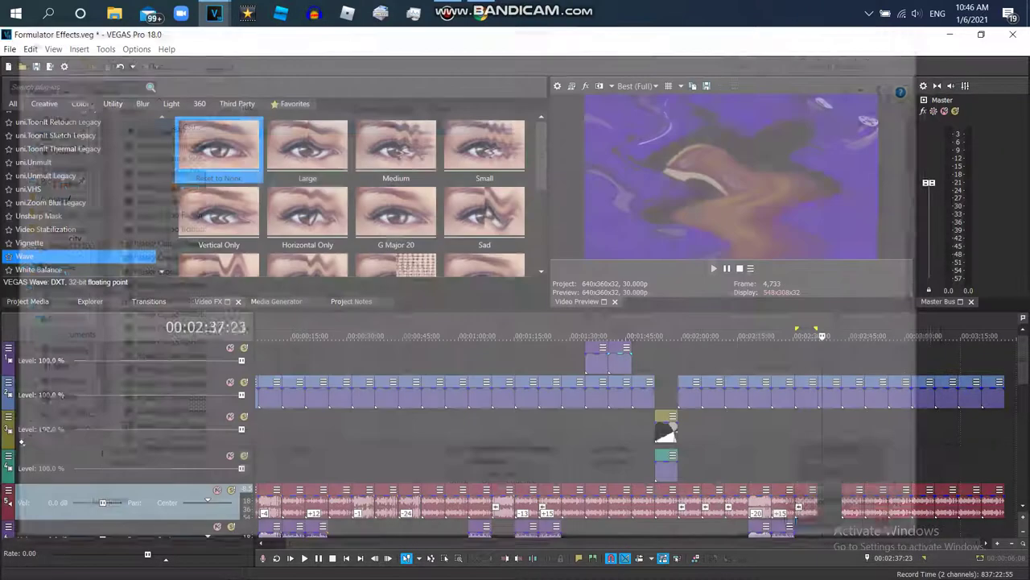
{"action": "scroll", "coordinate": [788, 505], "scroll_direction": "up", "scroll_amount": 2}
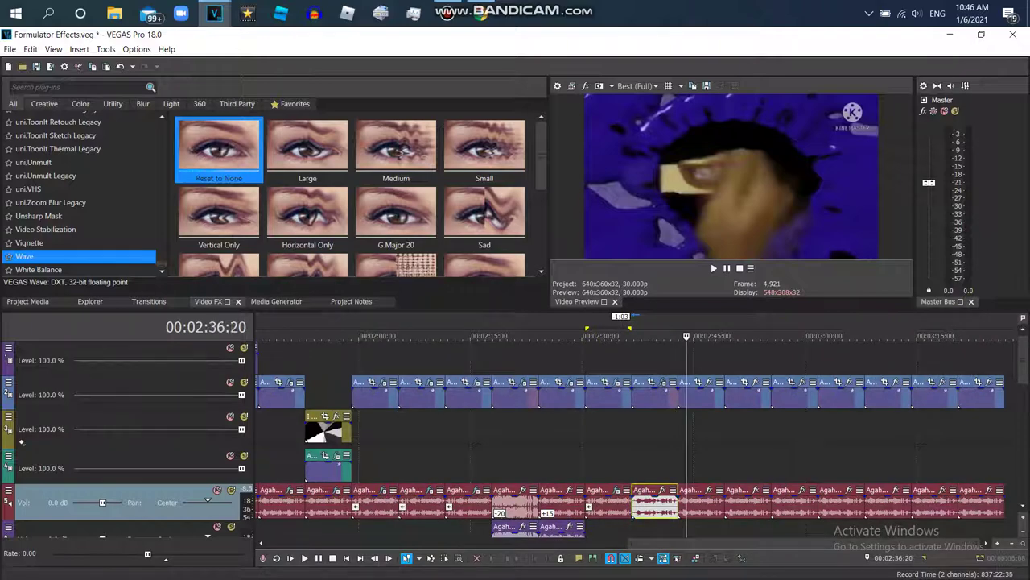
{"action": "key", "text": "space"}
{"action": "key", "text": "space"}
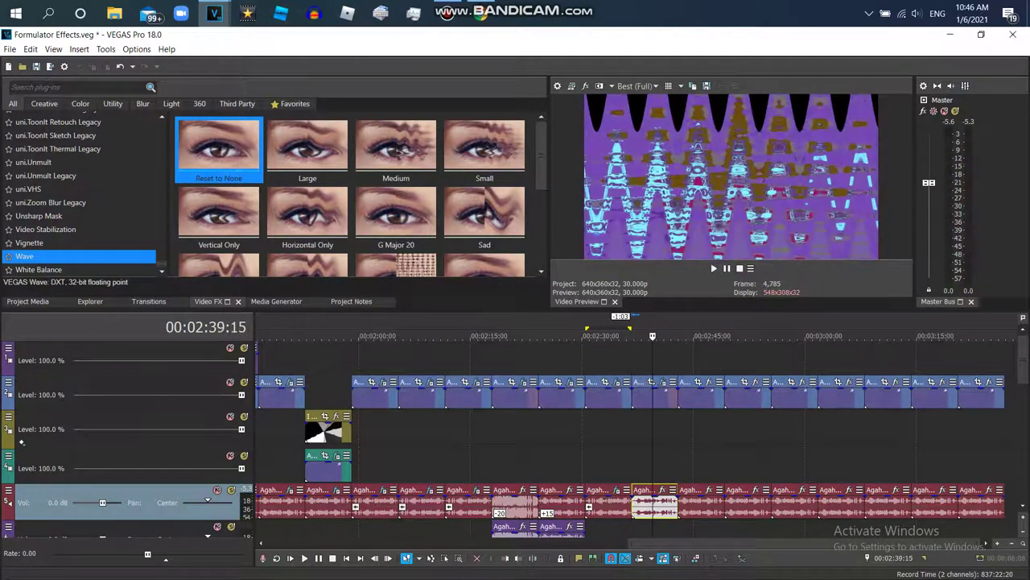
{"action": "left_click", "coordinate": [447, 13]}
{"action": "key", "text": "space"}
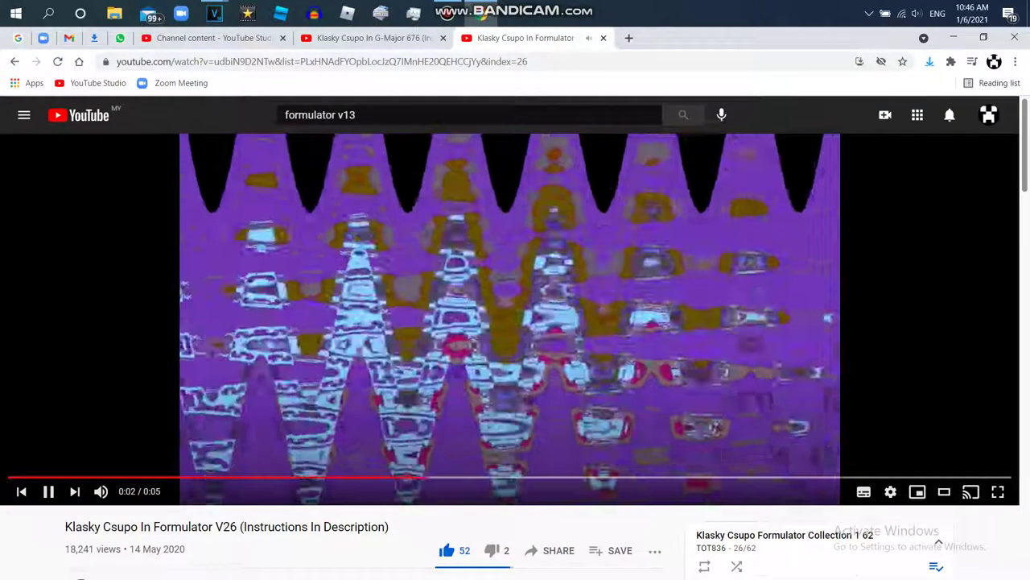
- Pause the Formulator V27 video and read through its full effect description
{"action": "scroll", "coordinate": [515, 354], "scroll_direction": "down", "scroll_amount": 2}
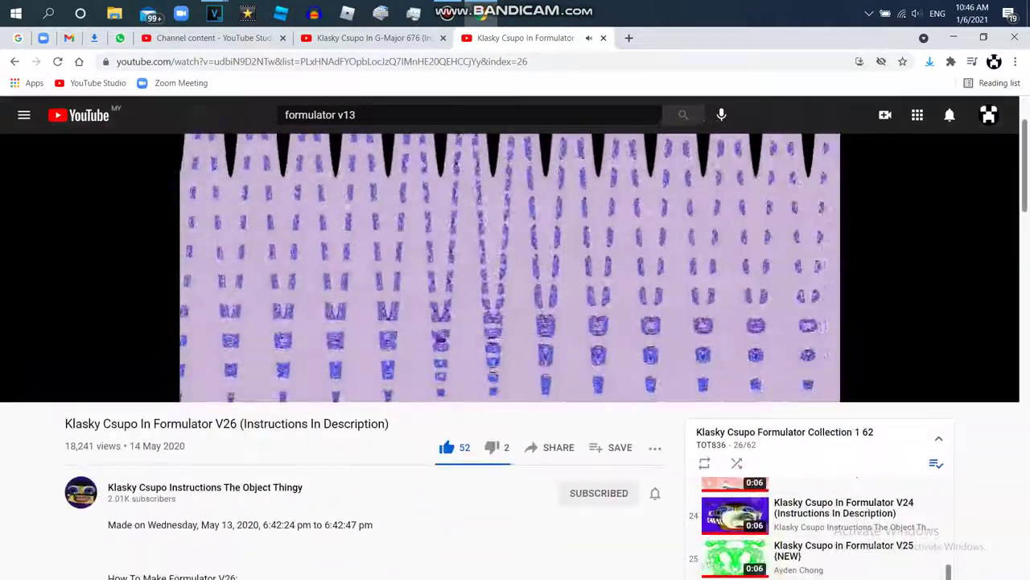
{"action": "scroll", "coordinate": [515, 355], "scroll_direction": "up", "scroll_amount": 1}
{"action": "scroll", "coordinate": [516, 354], "scroll_direction": "down", "scroll_amount": 3}
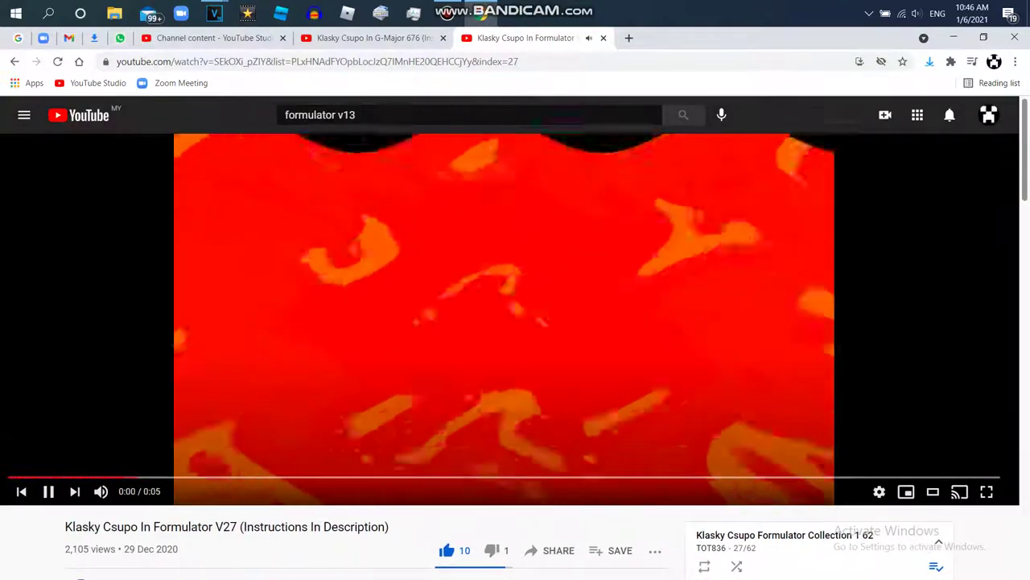
{"action": "left_click", "coordinate": [504, 299]}
{"action": "scroll", "coordinate": [515, 322], "scroll_direction": "down", "scroll_amount": 3}
{"action": "left_click", "coordinate": [134, 361]}
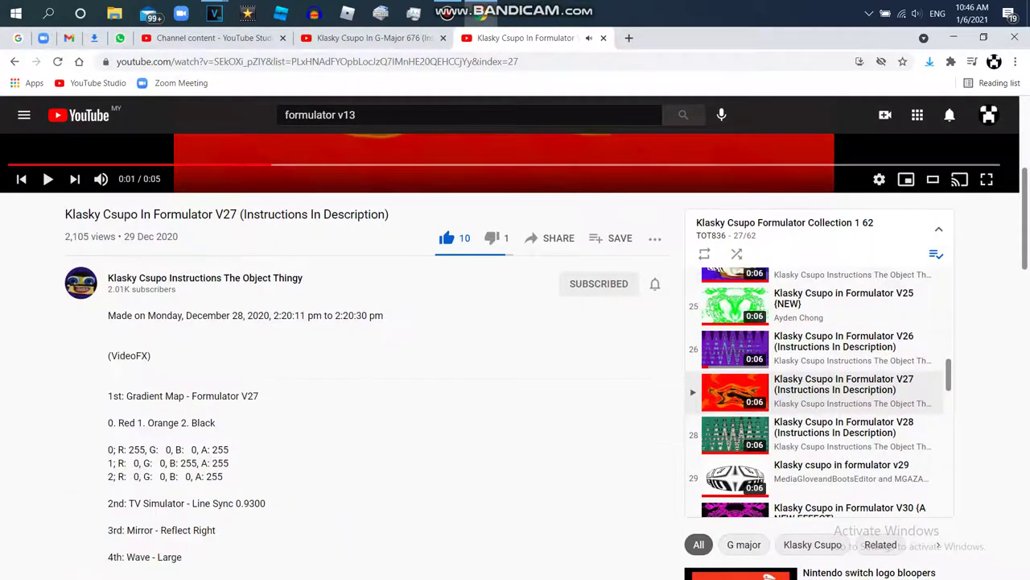
{"action": "scroll", "coordinate": [515, 322], "scroll_direction": "down", "scroll_amount": 10}
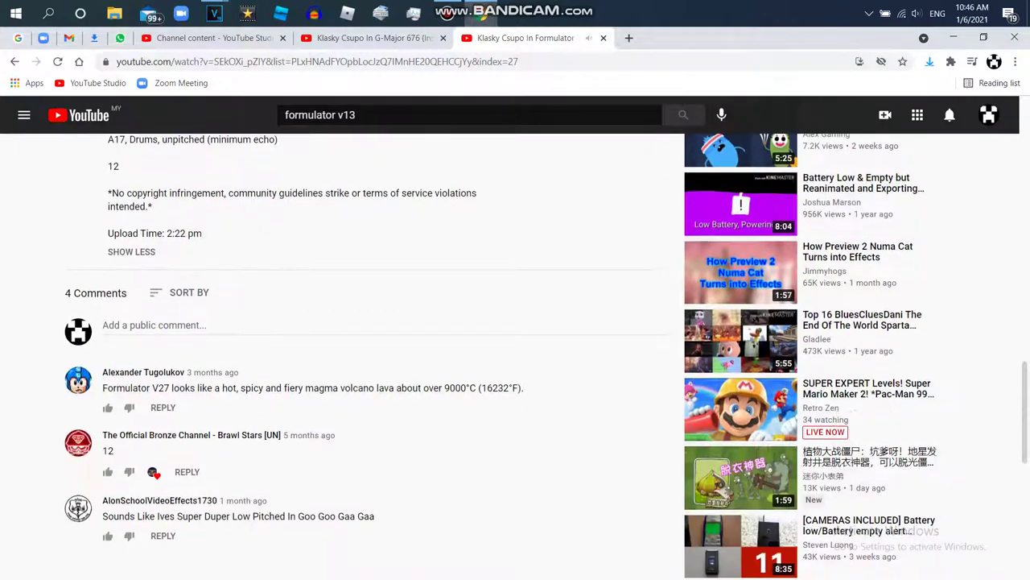
{"action": "scroll", "coordinate": [515, 354], "scroll_direction": "up", "scroll_amount": 3}
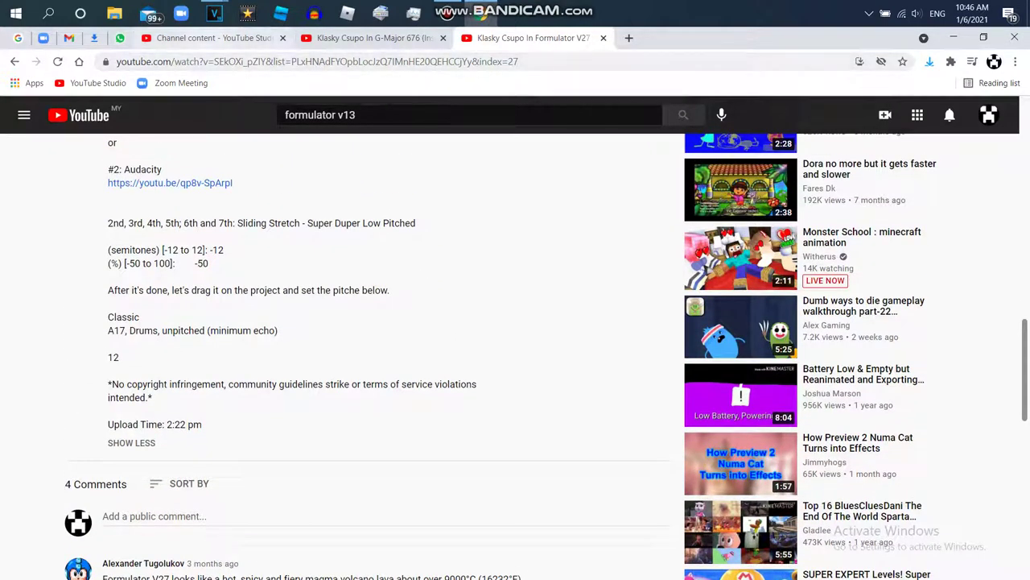
- Return to the VEGAS Formulator Effects project and select the audio event at 00:02:45:13
{"action": "mouse_move", "coordinate": [213, 13]}
{"action": "left_click", "coordinate": [137, 64]}
{"action": "left_click", "coordinate": [696, 501]}
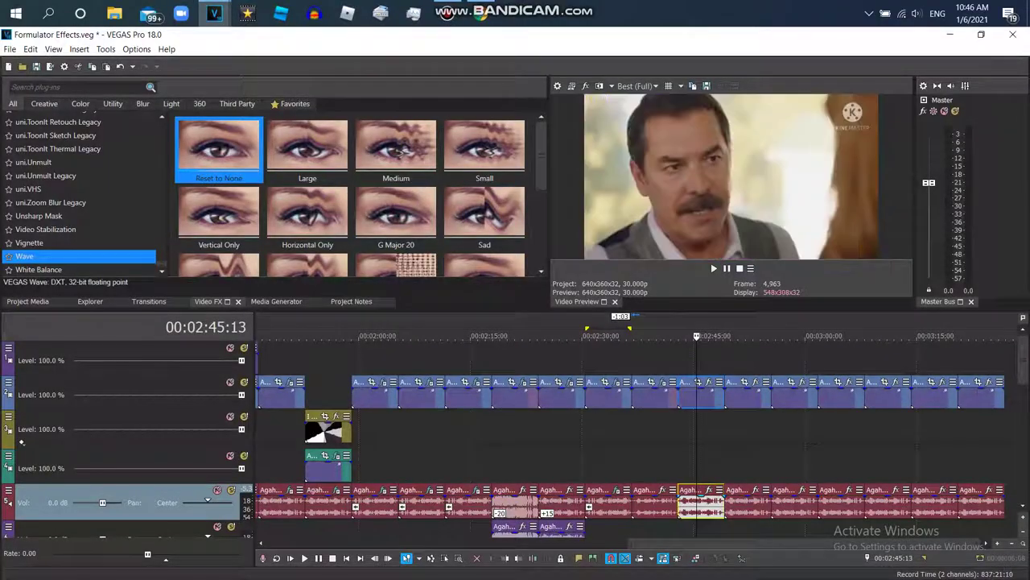
- Delete the selected video and audio events and paste the copied video event into the gap
{"action": "right_click", "coordinate": [705, 393]}
{"action": "left_click", "coordinate": [711, 269]}
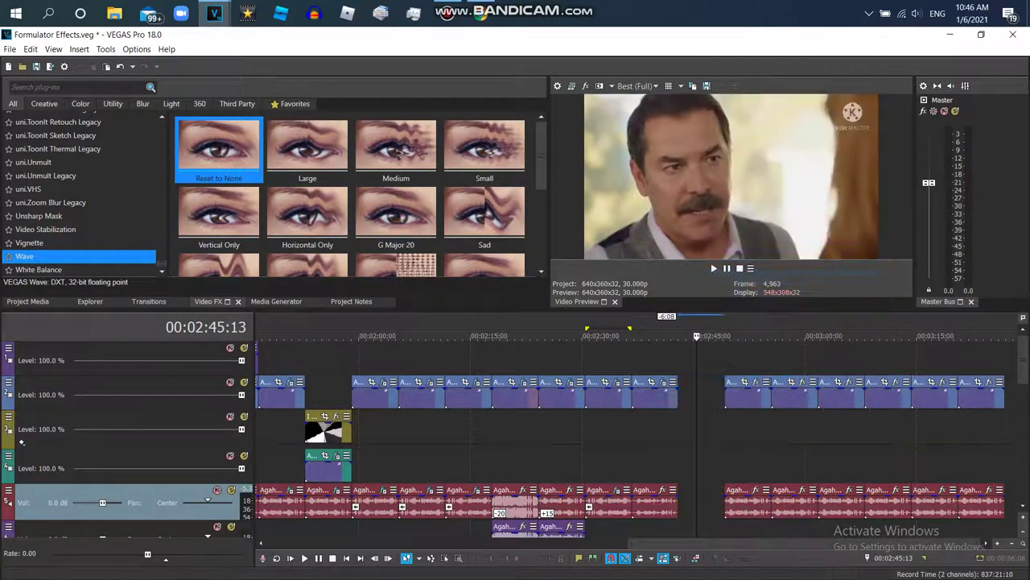
{"action": "right_click", "coordinate": [656, 393]}
{"action": "key", "text": "Escape"}
{"action": "right_click", "coordinate": [702, 393]}
{"action": "left_click", "coordinate": [721, 117]}
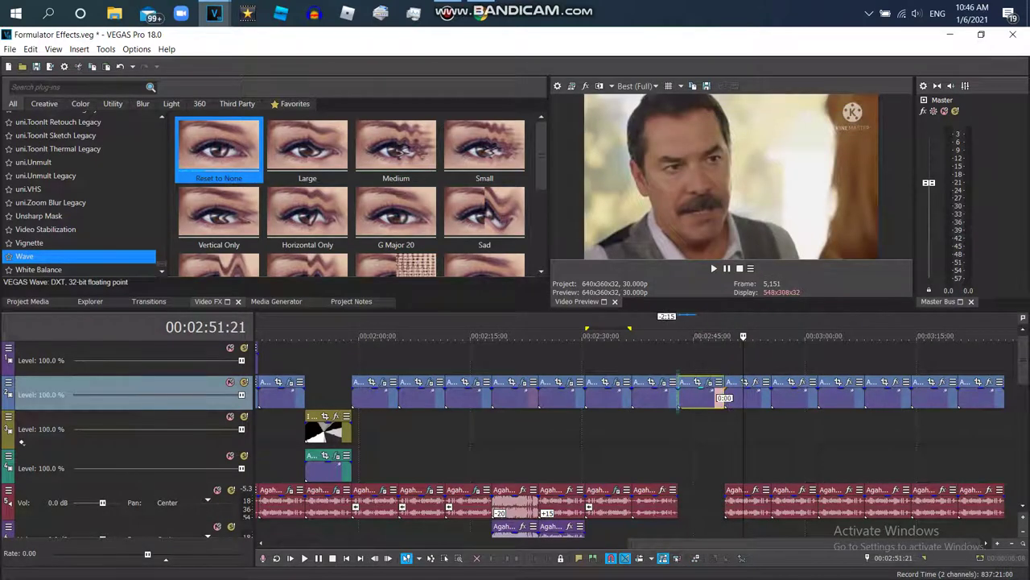
- Trim the audio event's start at 00:02:44:19 and paste the audio event at that point
{"action": "left_click", "coordinate": [690, 335]}
{"action": "right_click", "coordinate": [653, 503]}
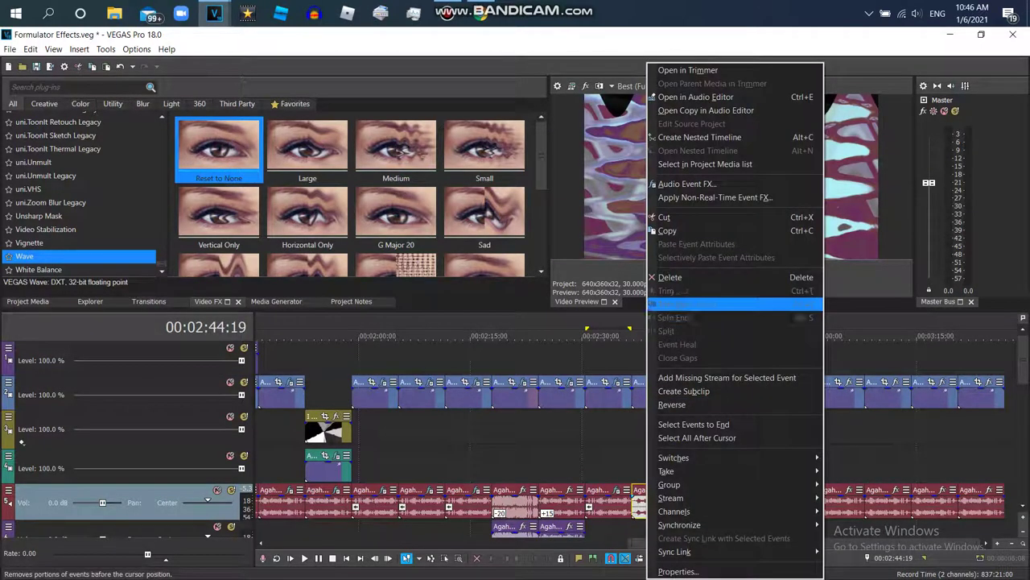
{"action": "left_click", "coordinate": [684, 226]}
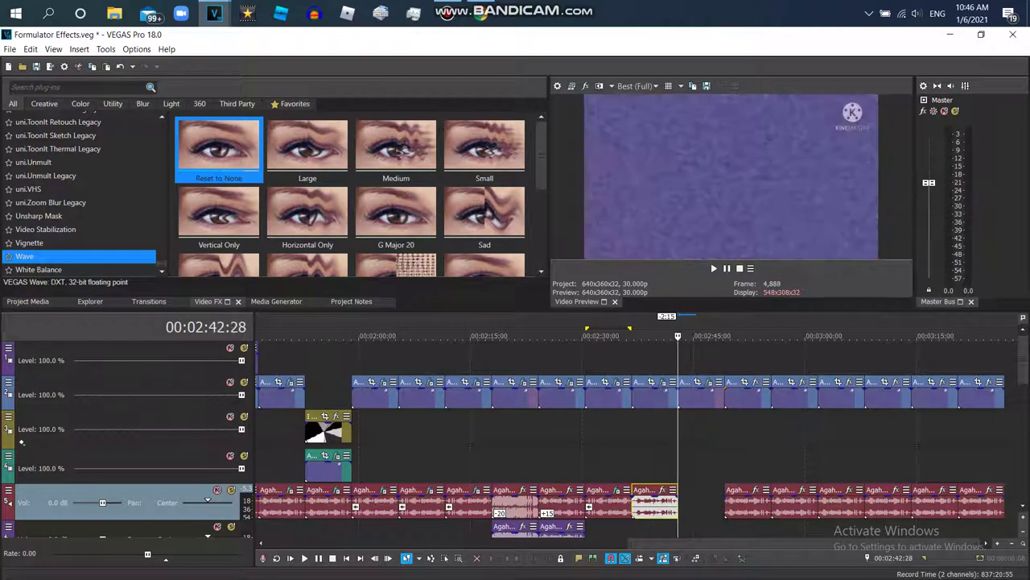
{"action": "right_click", "coordinate": [691, 504]}
{"action": "left_click", "coordinate": [708, 239]}
- Set the pasted audio event's stretch to élastique Pro, then remove Wave from the clip's chain
{"action": "right_click", "coordinate": [711, 504]}
{"action": "left_click", "coordinate": [740, 571]}
{"action": "left_click", "coordinate": [552, 251]}
{"action": "left_click", "coordinate": [547, 270]}
{"action": "left_click", "coordinate": [616, 269]}
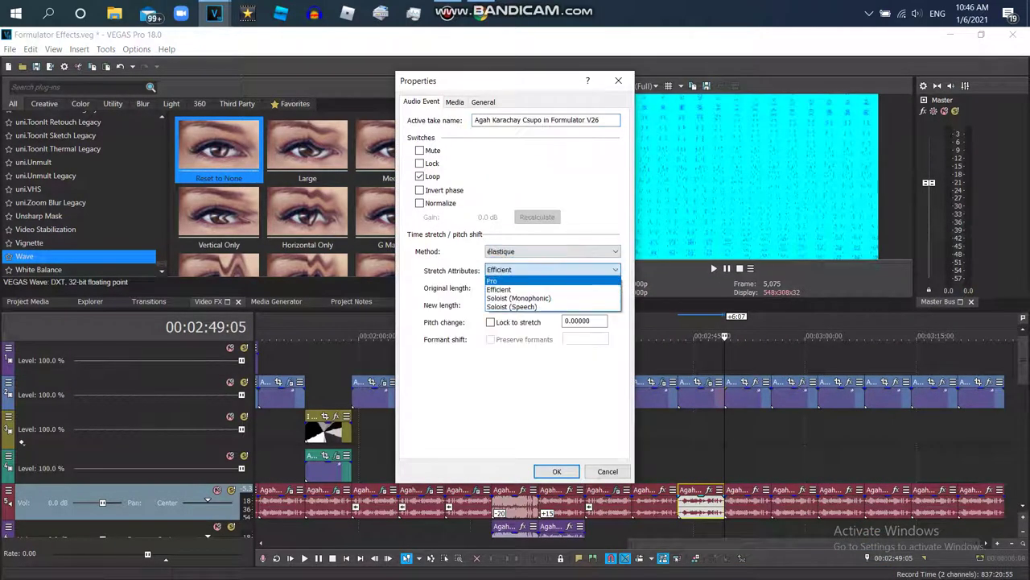
{"action": "left_click", "coordinate": [515, 280]}
{"action": "key", "text": "Return"}
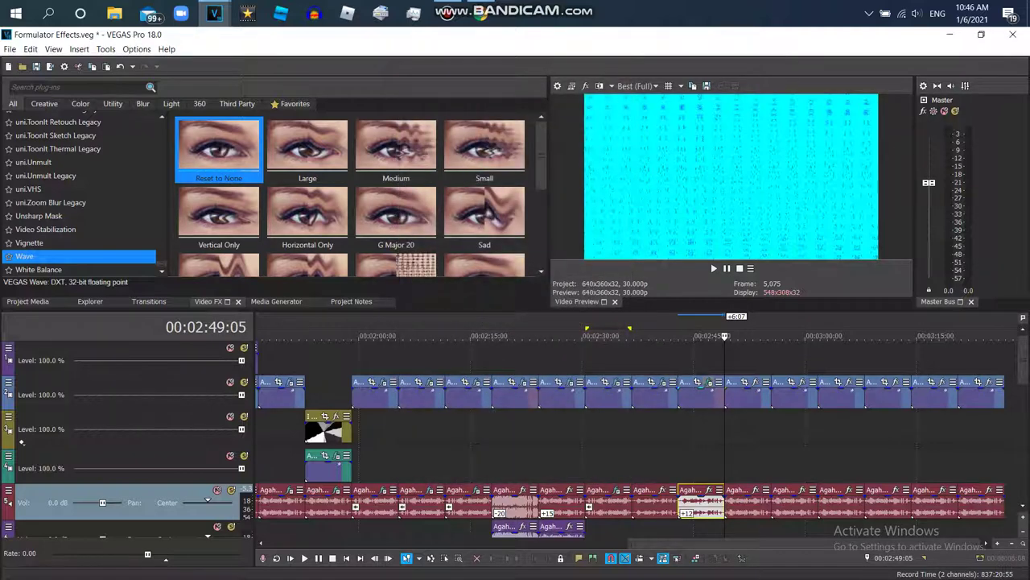
{"action": "key", "text": "Delete"}
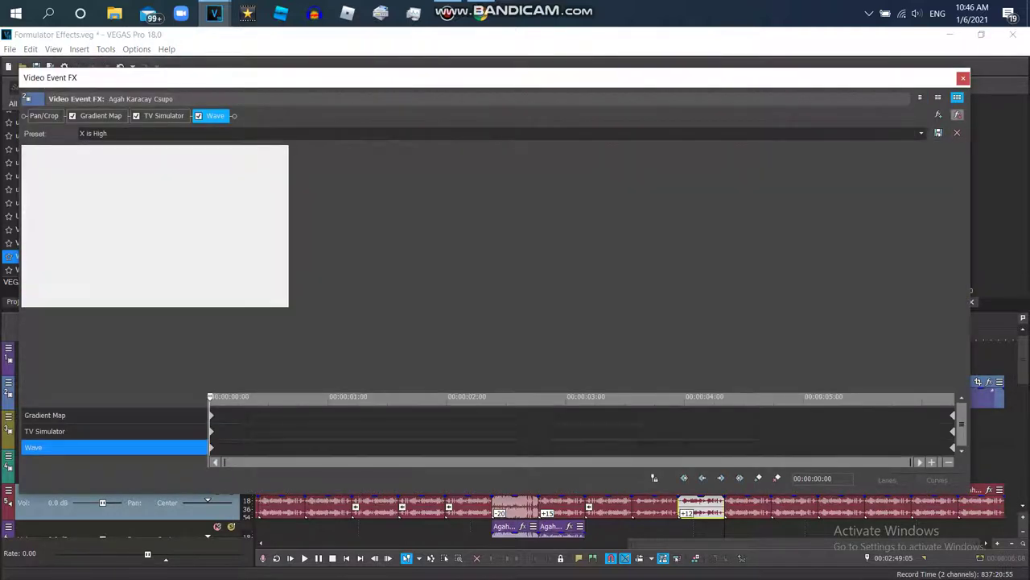
- Remove TV Simulator and Gradient Map from the chain, then add a fresh Gradient Map
{"action": "key", "text": "Delete"}
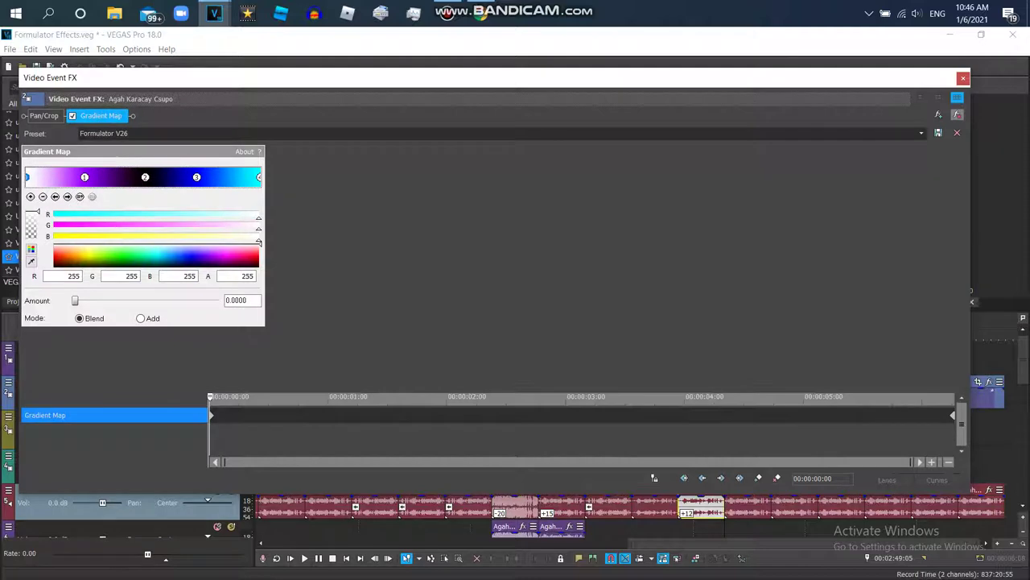
{"action": "key", "text": "Delete"}
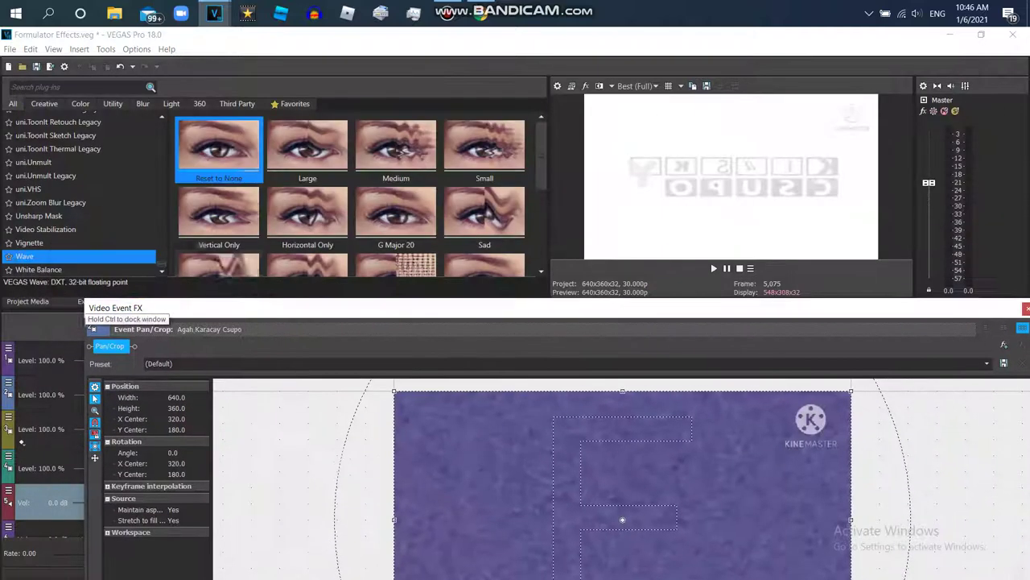
{"action": "scroll", "coordinate": [81, 193], "scroll_direction": "up", "scroll_amount": 10}
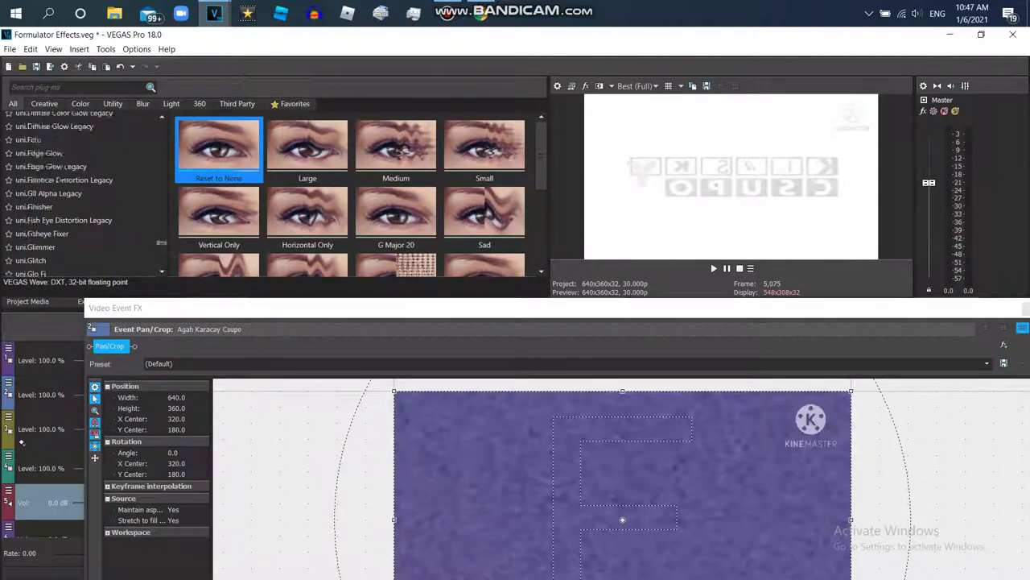
{"action": "scroll", "coordinate": [81, 193], "scroll_direction": "up", "scroll_amount": 10}
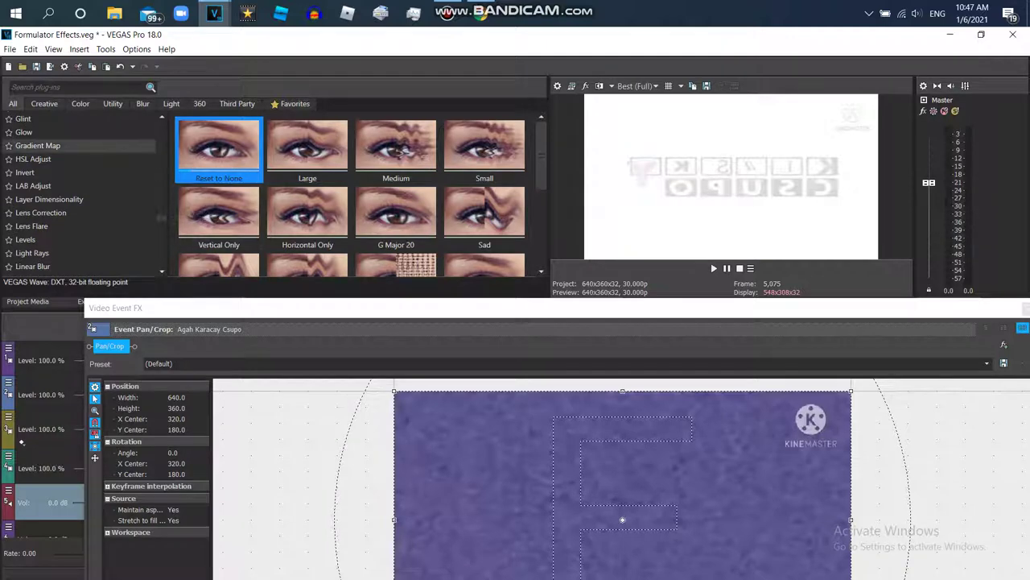
{"action": "double_click", "coordinate": [48, 144]}
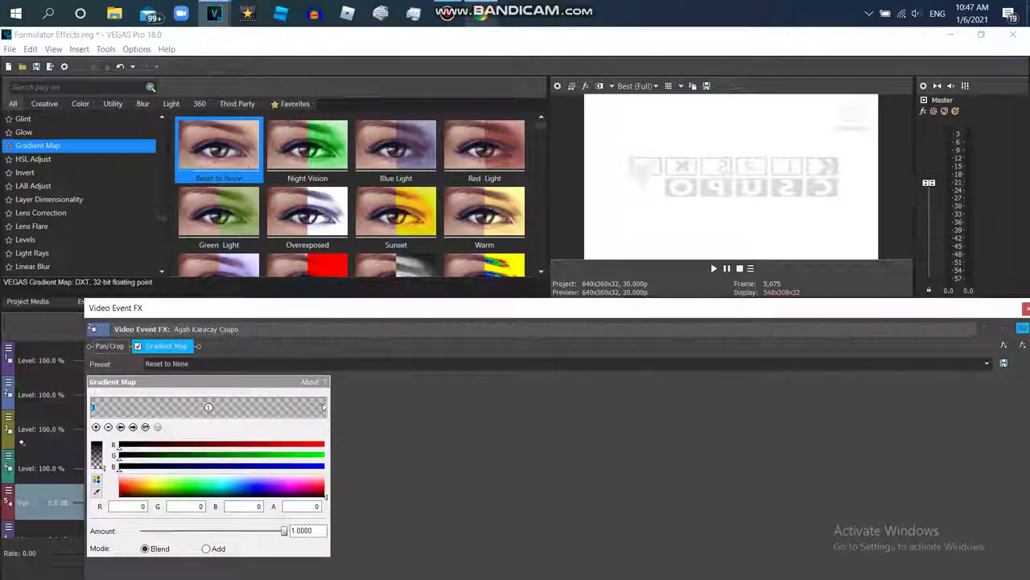
- Check the YouTube description instructions, then return to the VEGAS project
{"action": "key", "text": "alt+Tab"}
{"action": "scroll", "coordinate": [515, 354], "scroll_direction": "up", "scroll_amount": 8}
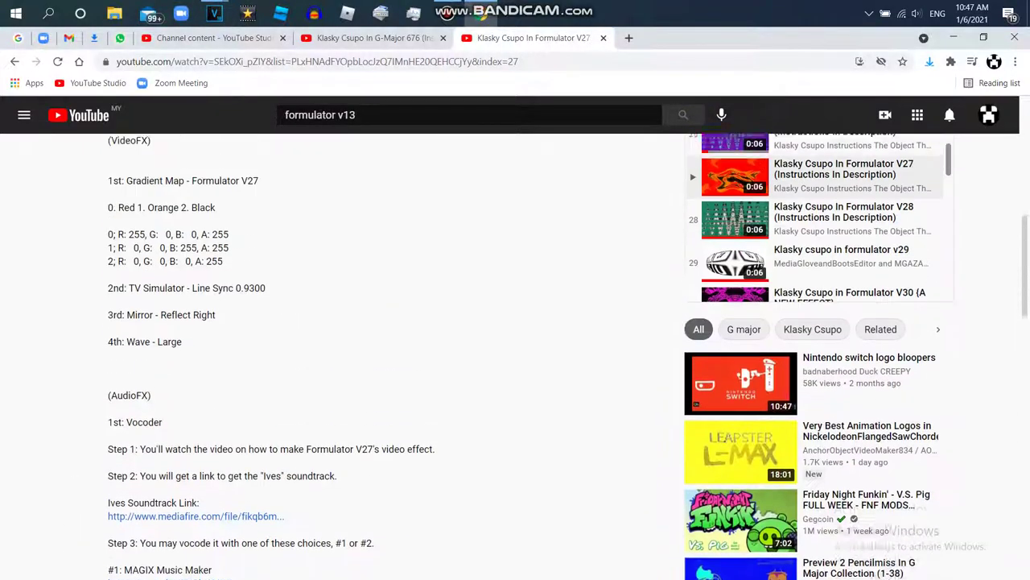
{"action": "mouse_move", "coordinate": [214, 13]}
{"action": "left_click", "coordinate": [137, 76]}
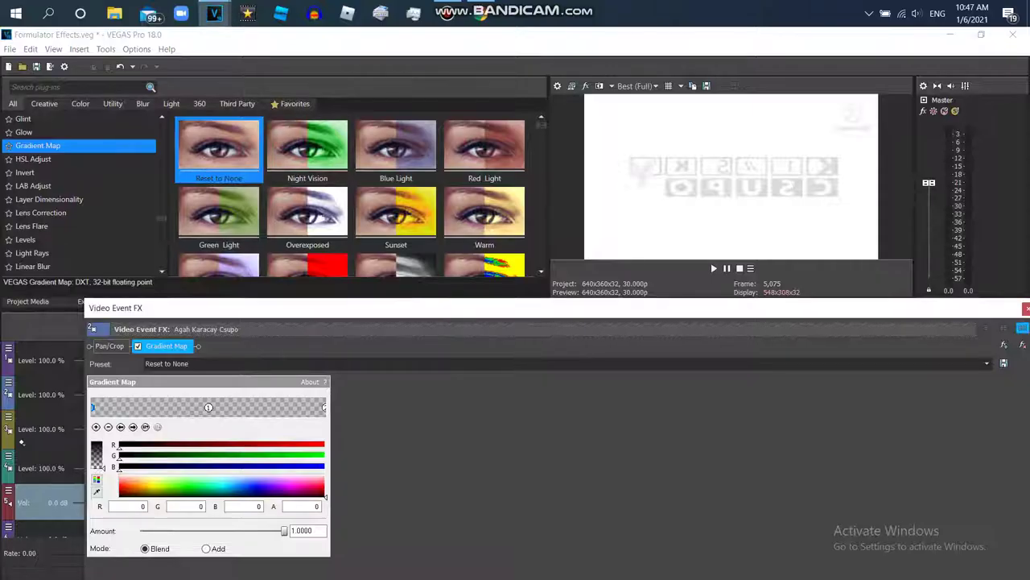
- Set Gradient Map's first stop to red 255 and the middle stop orange, keeping the end black
{"action": "left_click", "coordinate": [324, 485]}
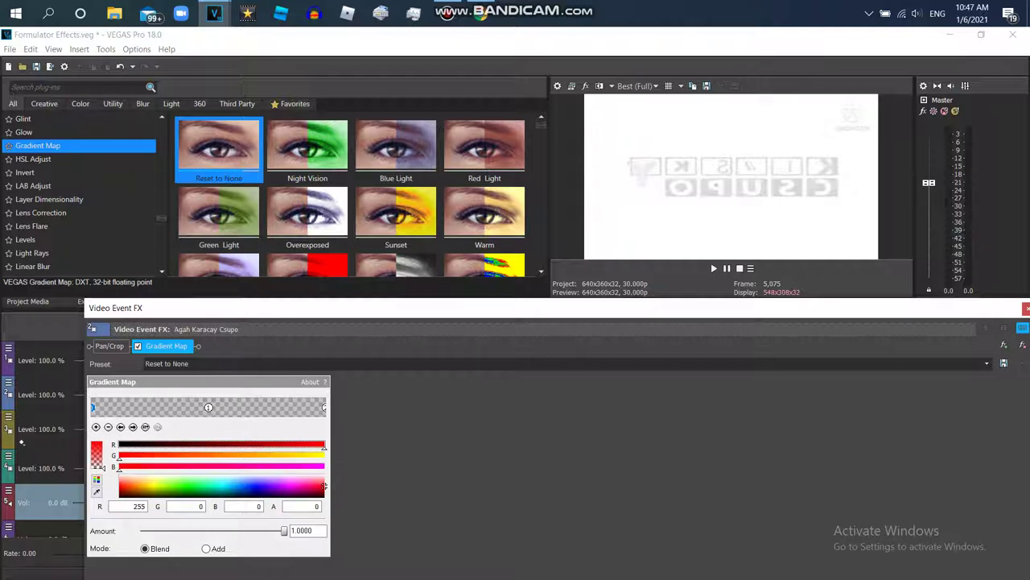
{"action": "type", "text": "255"}
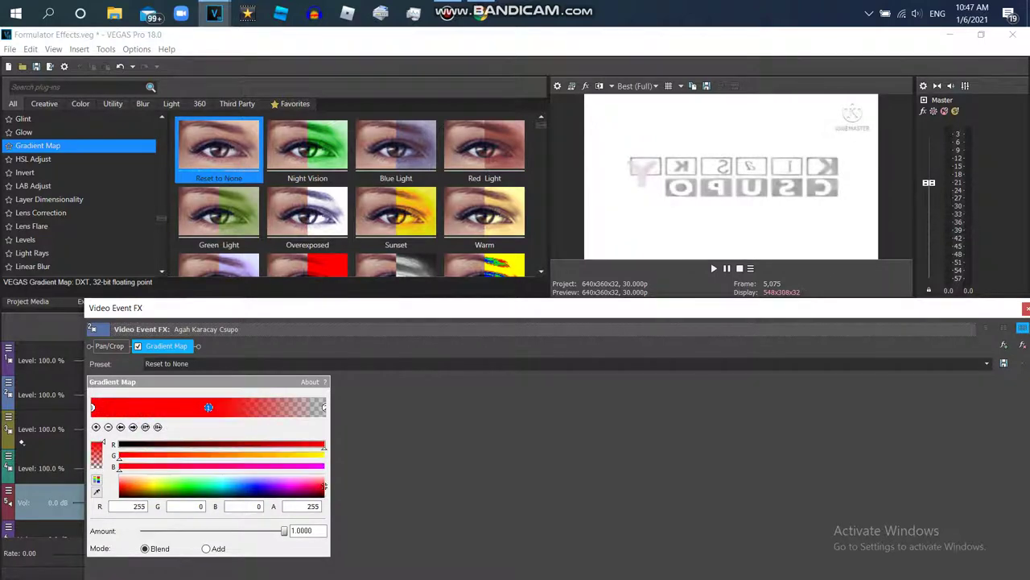
{"action": "left_click", "coordinate": [136, 486]}
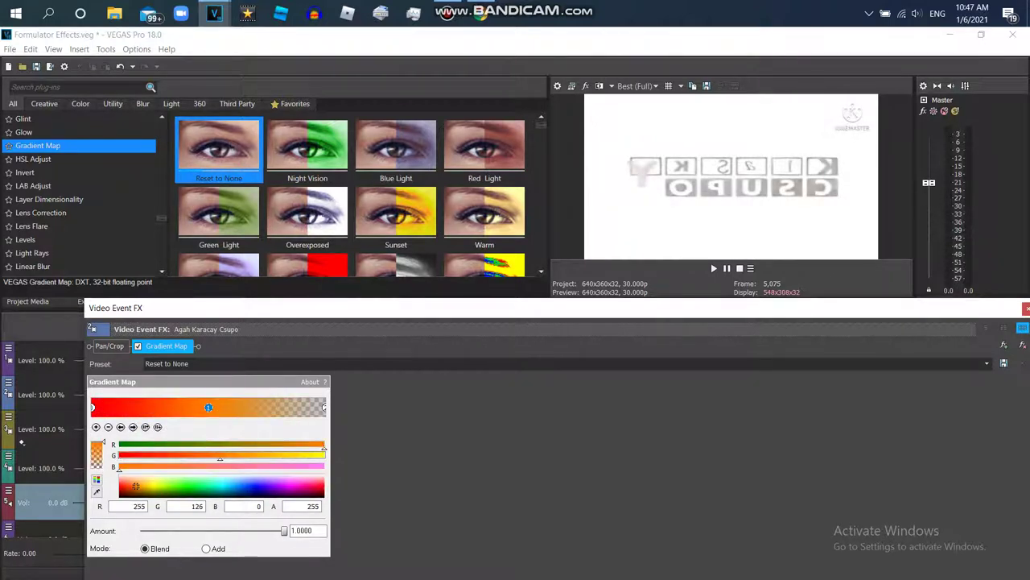
{"action": "left_click", "coordinate": [324, 407]}
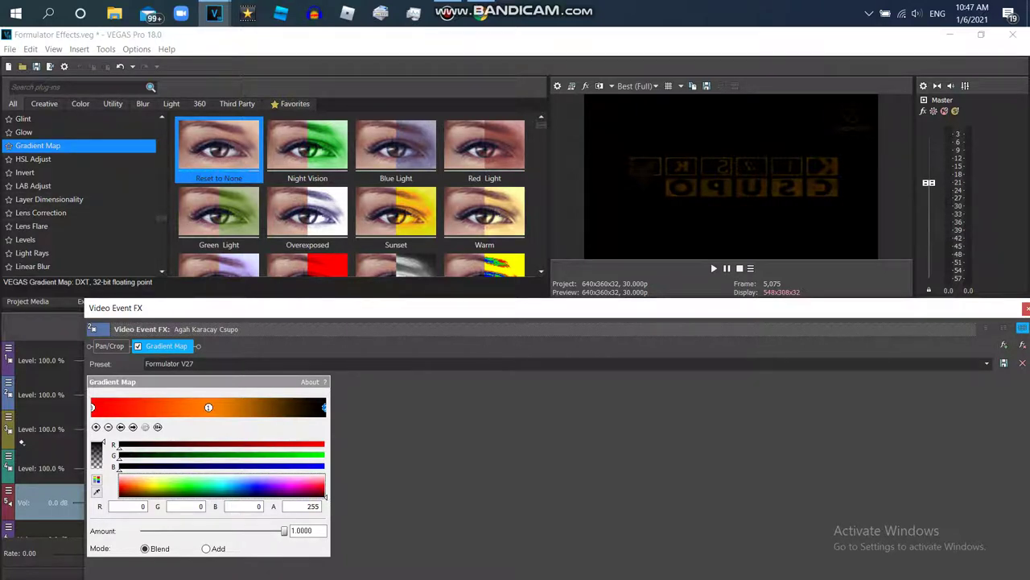
{"action": "scroll", "coordinate": [80, 193], "scroll_direction": "down", "scroll_amount": 3}
{"action": "left_click", "coordinate": [48, 231]}
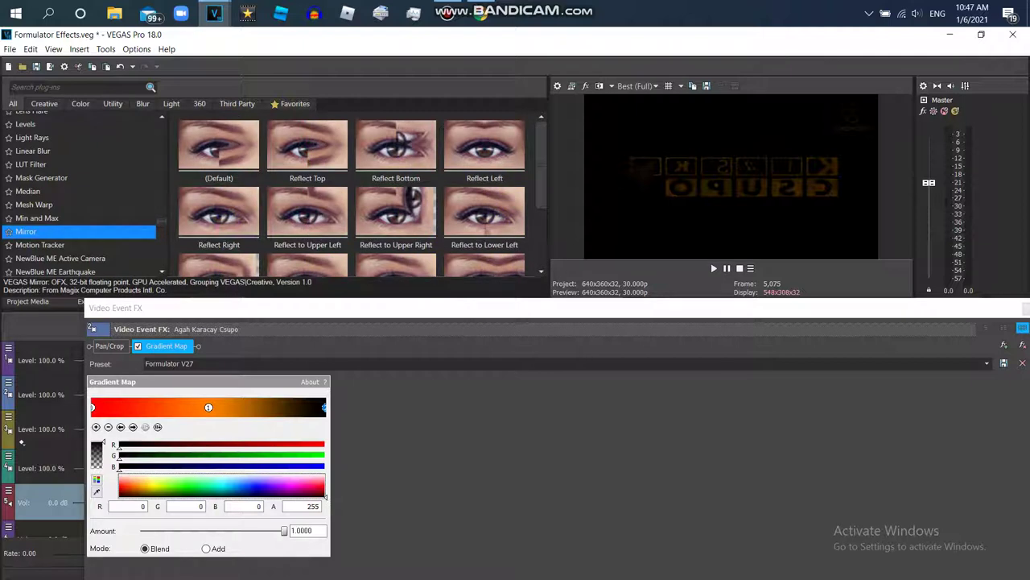
- Add Mirror Reflect Right, Wave Large and TV Simulator Flute Of God to the clip
{"action": "double_click", "coordinate": [219, 211]}
{"action": "left_click", "coordinate": [24, 256]}
{"action": "double_click", "coordinate": [283, 153]}
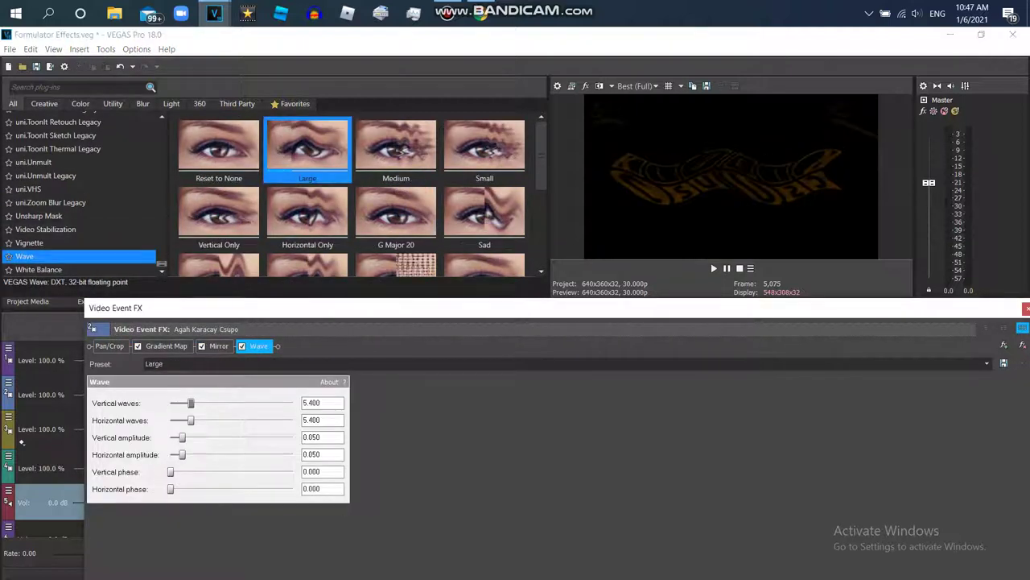
{"action": "scroll", "coordinate": [81, 193], "scroll_direction": "up", "scroll_amount": 15}
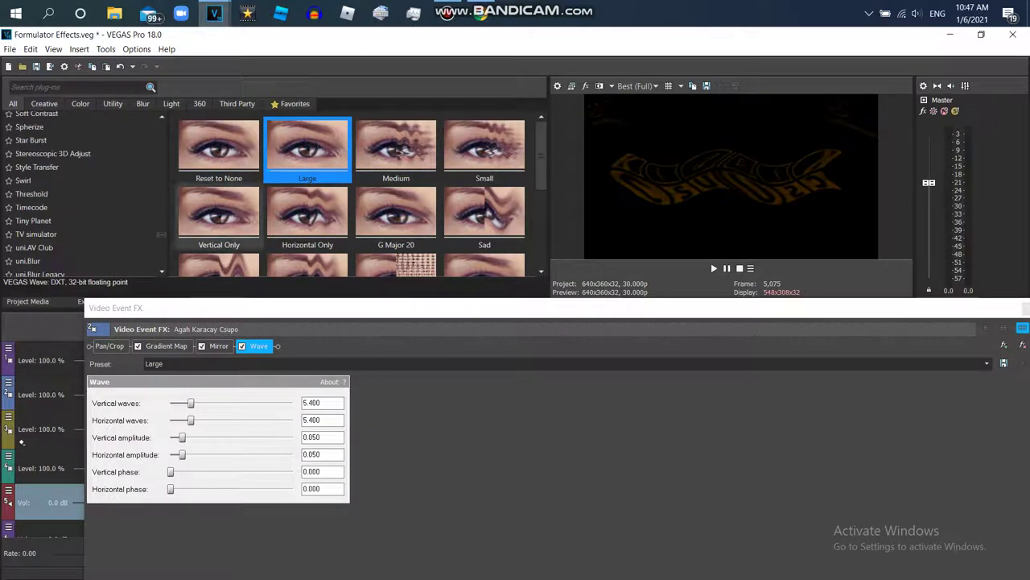
{"action": "left_click", "coordinate": [36, 234]}
{"action": "scroll", "coordinate": [482, 202], "scroll_direction": "down", "scroll_amount": 2}
{"action": "double_click", "coordinate": [484, 215]}
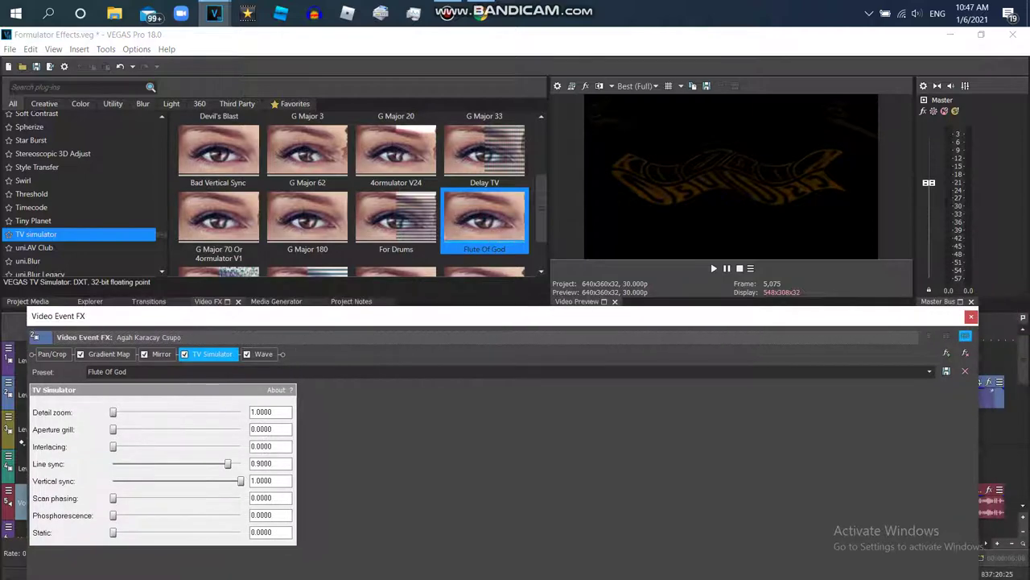
- After checking the instructions, move TV Simulator ahead of Mirror and close the FX window
{"action": "key", "text": "alt+Tab"}
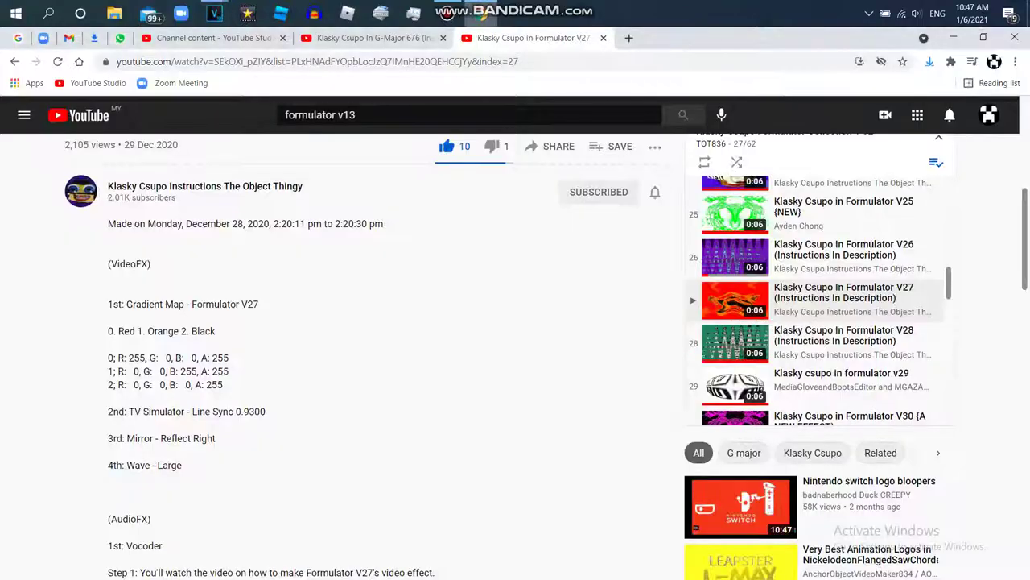
{"action": "key", "text": "alt+Tab"}
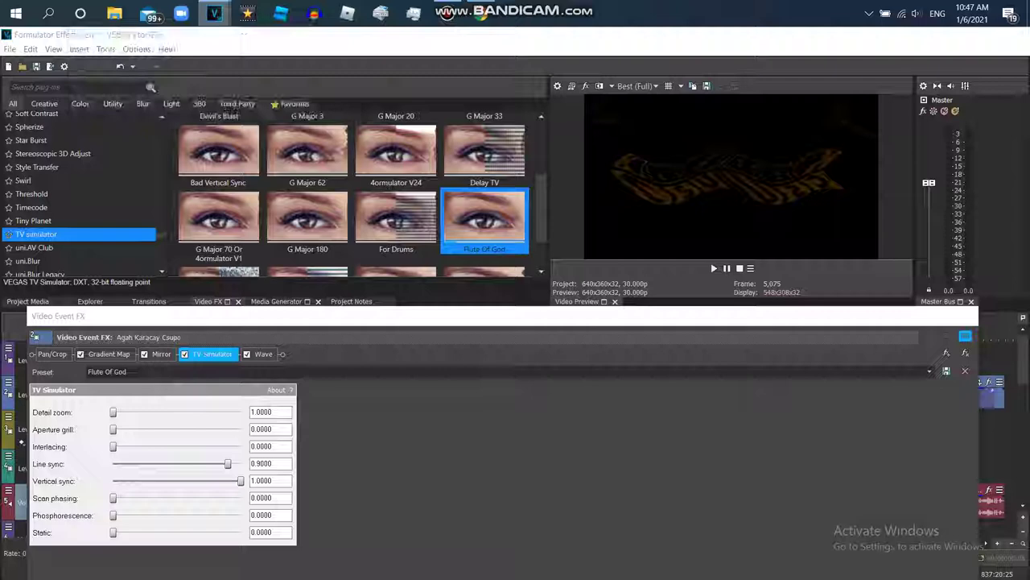
{"action": "left_click_drag", "start_coordinate": [211, 354], "coordinate": [170, 353]}
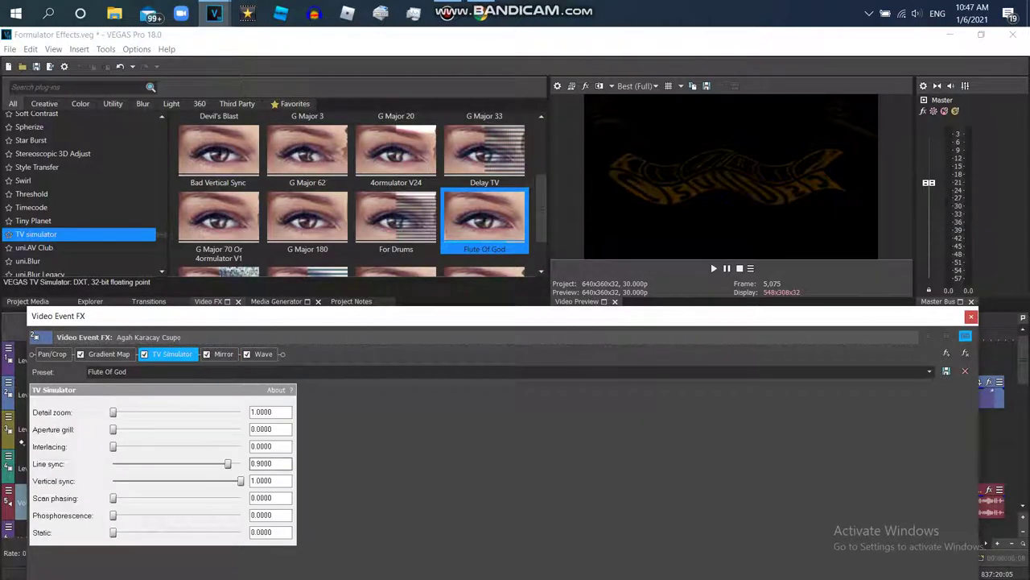
{"action": "key", "text": "Escape"}
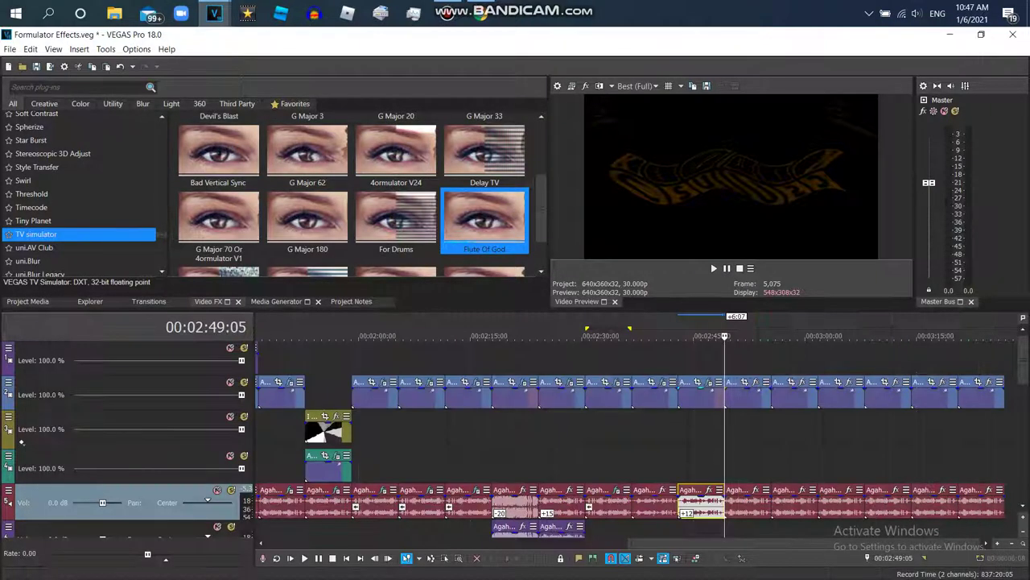
- Play back from just before the clip to preview the orange, wavy, mirrored logo, then stop
{"action": "left_click", "coordinate": [686, 335]}
{"action": "left_click", "coordinate": [676, 335]}
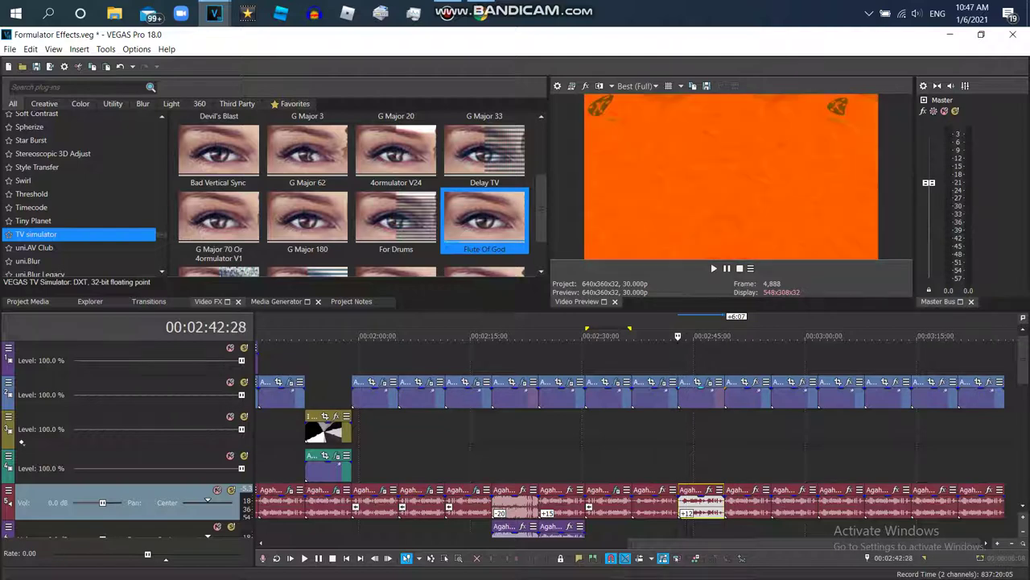
{"action": "key", "text": "space"}
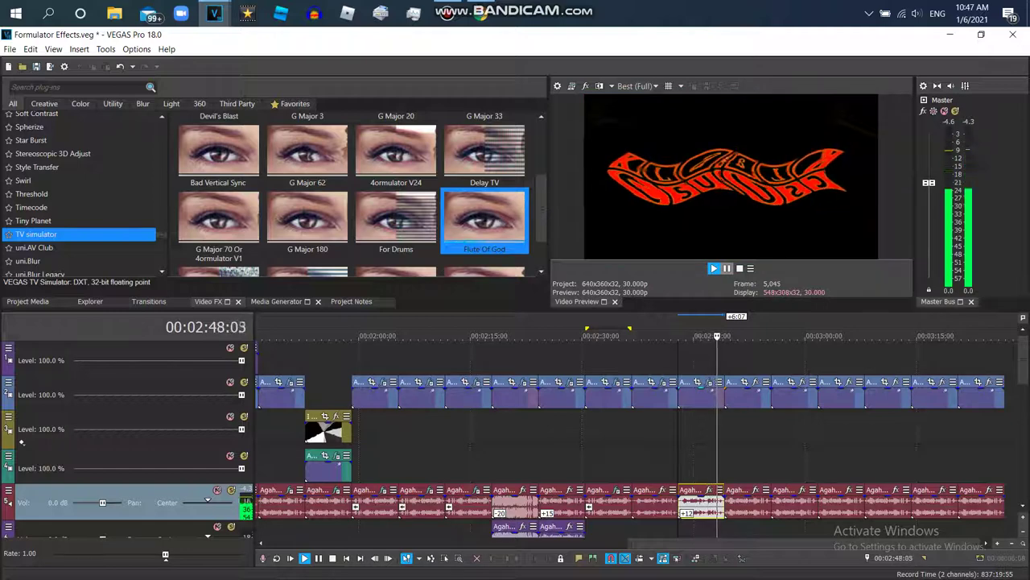
{"action": "key", "text": "space"}
{"action": "key", "text": "alt+f"}
{"action": "key", "text": "Escape"}
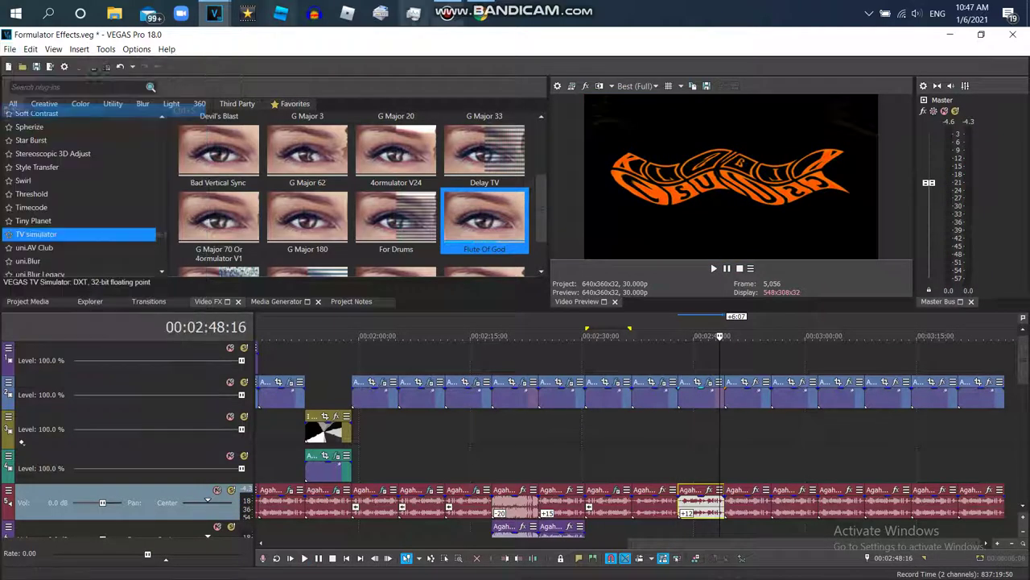